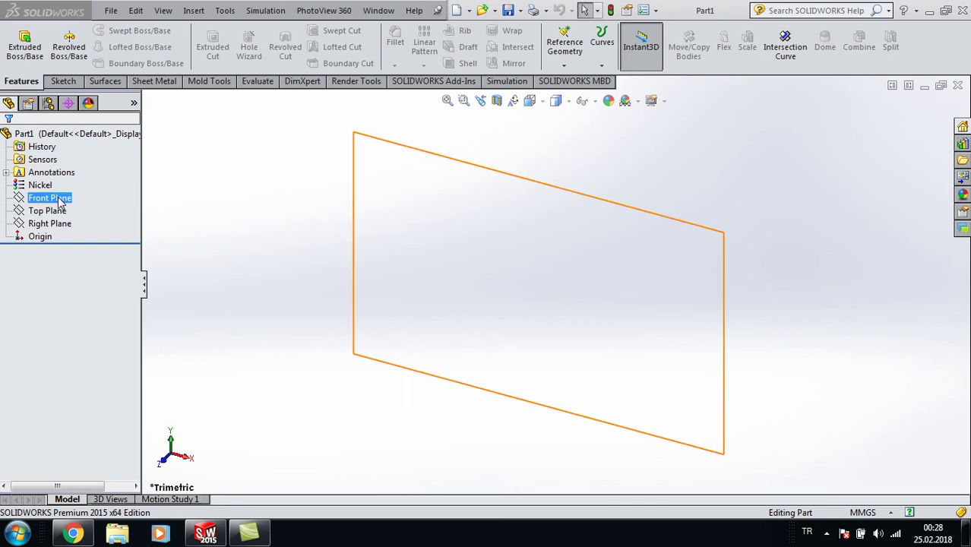
Start a new sketch on the Front Plane.
click(120, 175)
click(63, 83)
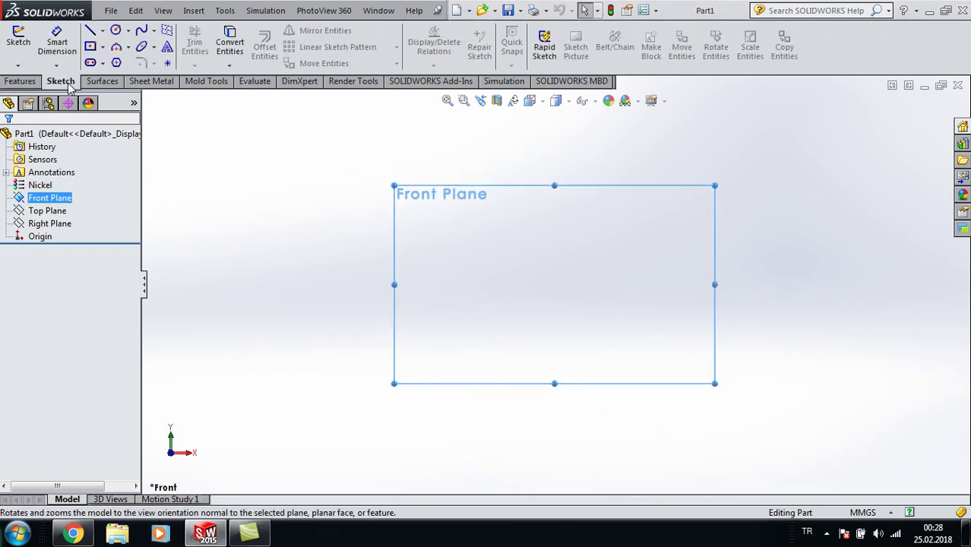
click(23, 45)
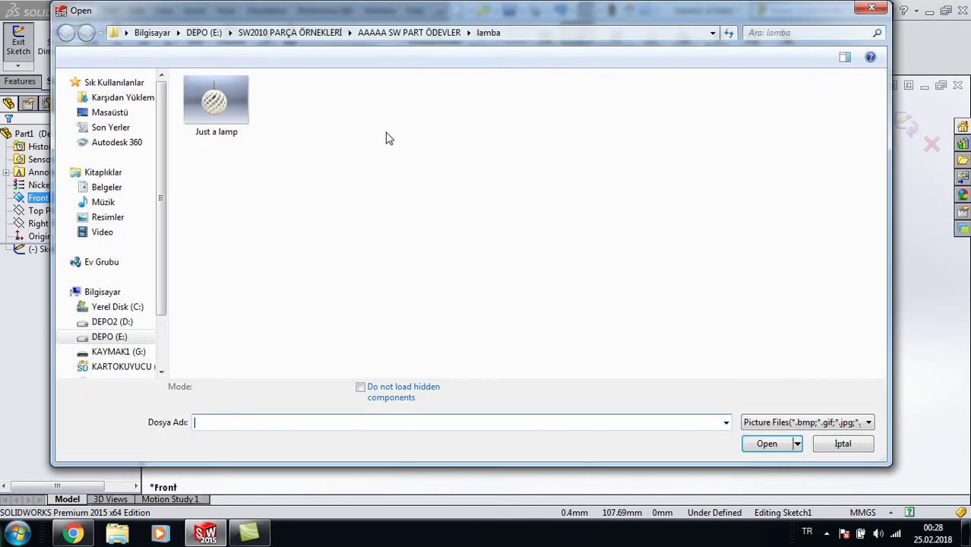
Browse to DEPO (E:) > KAZAN EFES EML > BÖLÜM EVRAKLAR > DİĞER EVRAKLAR and select the okul logo image.
click(289, 32)
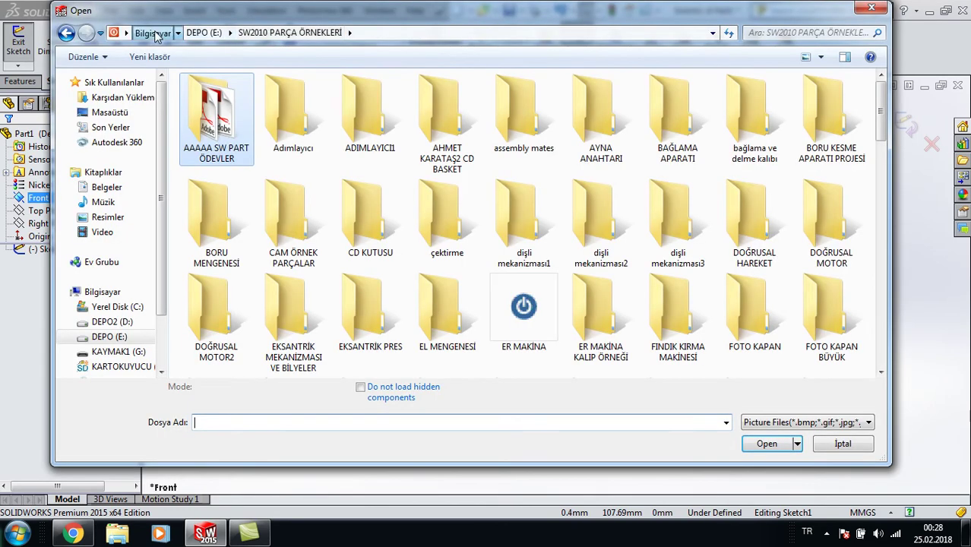
click(152, 32)
double_click(644, 111)
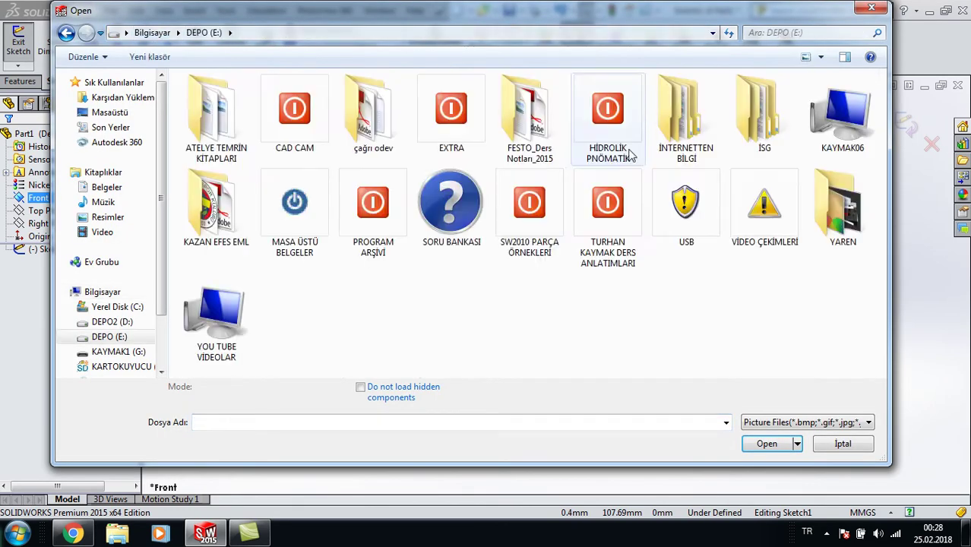
click(208, 221)
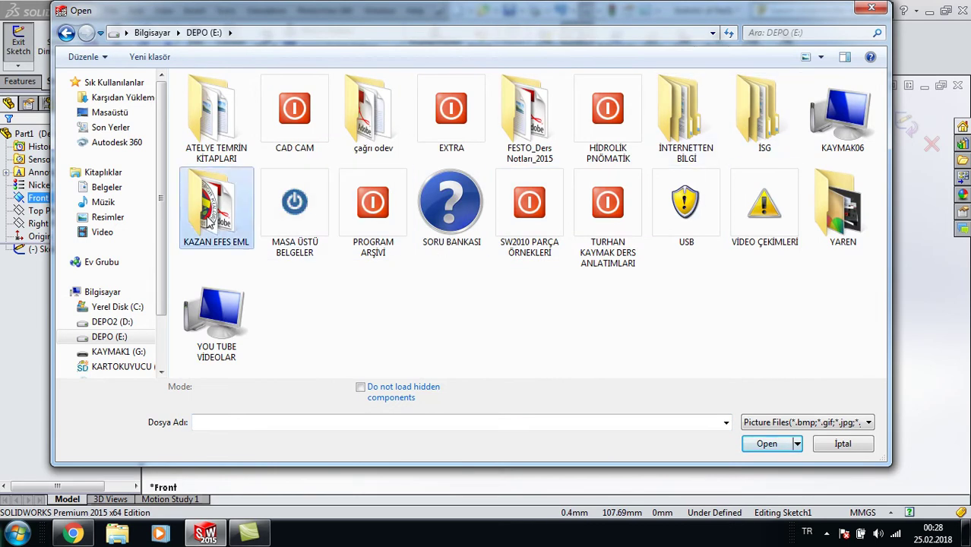
double_click(206, 219)
double_click(451, 133)
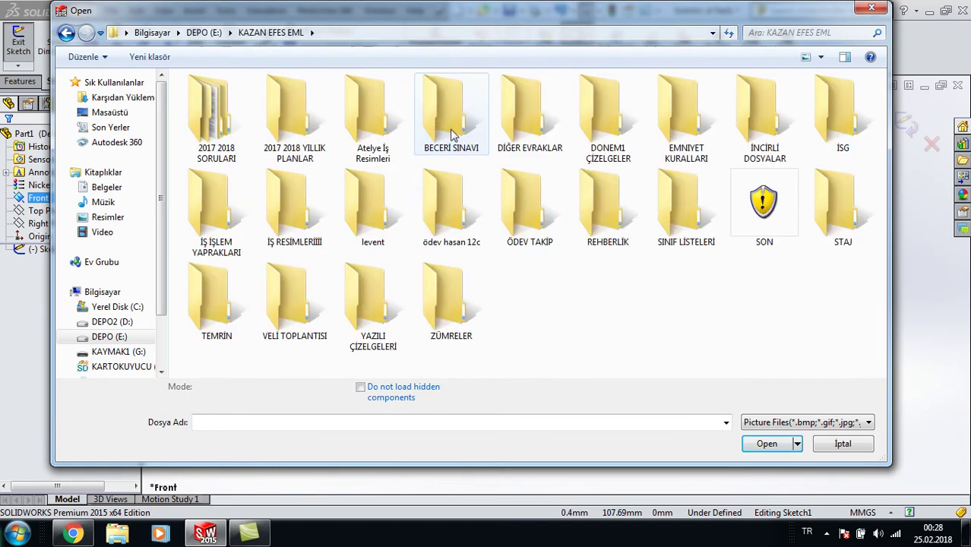
double_click(535, 124)
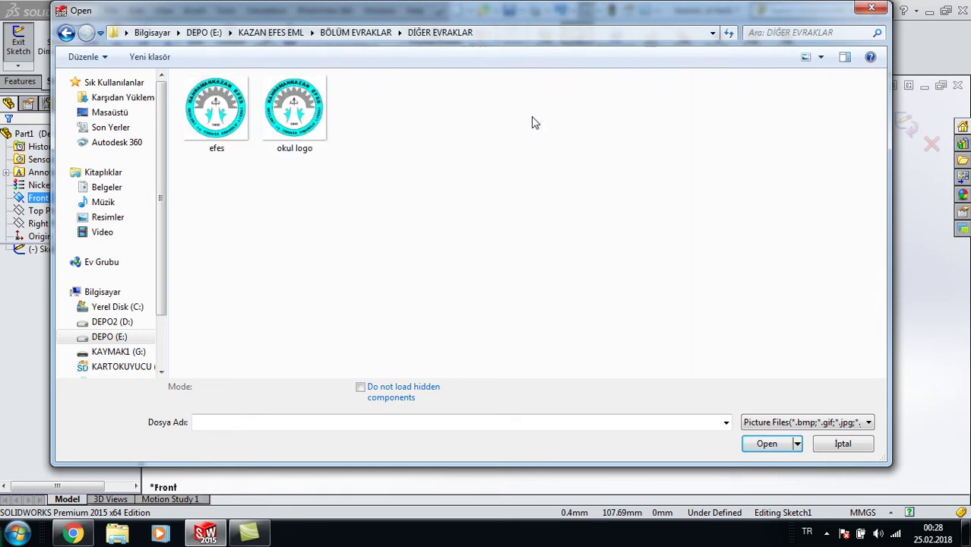
click(222, 108)
click(310, 108)
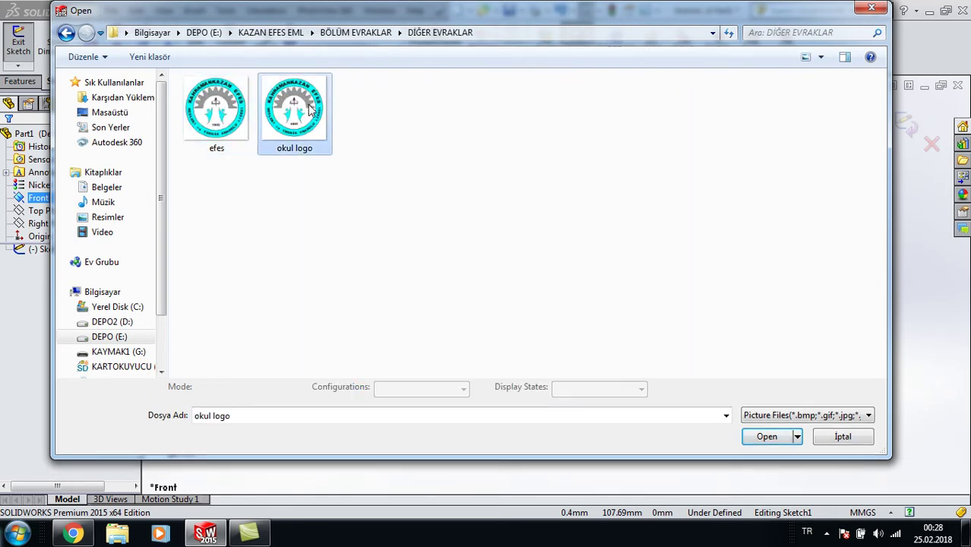
Insert the okul logo picture at 240 mm × 240 mm and confirm its placement.
click(768, 437)
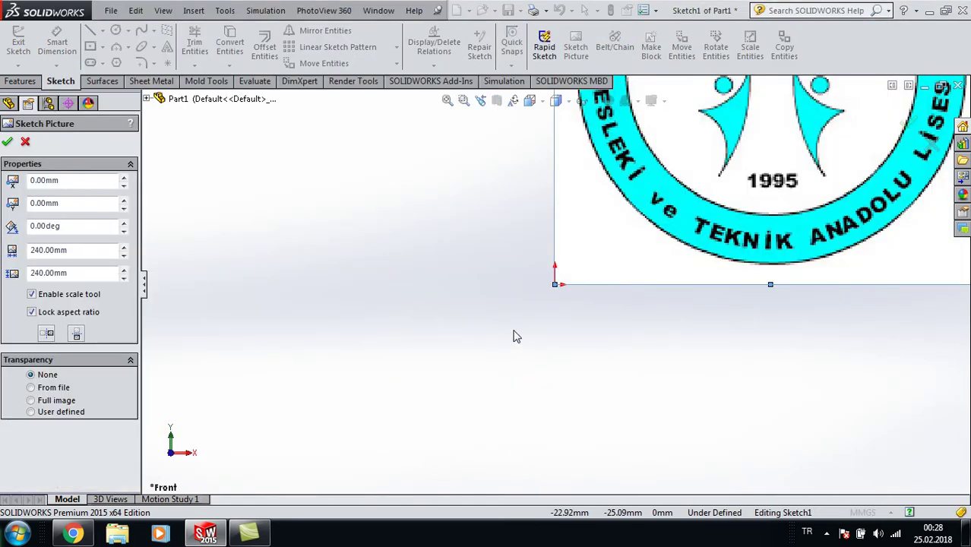
scroll(508, 257, up, 2)
scroll(505, 254, up, 2)
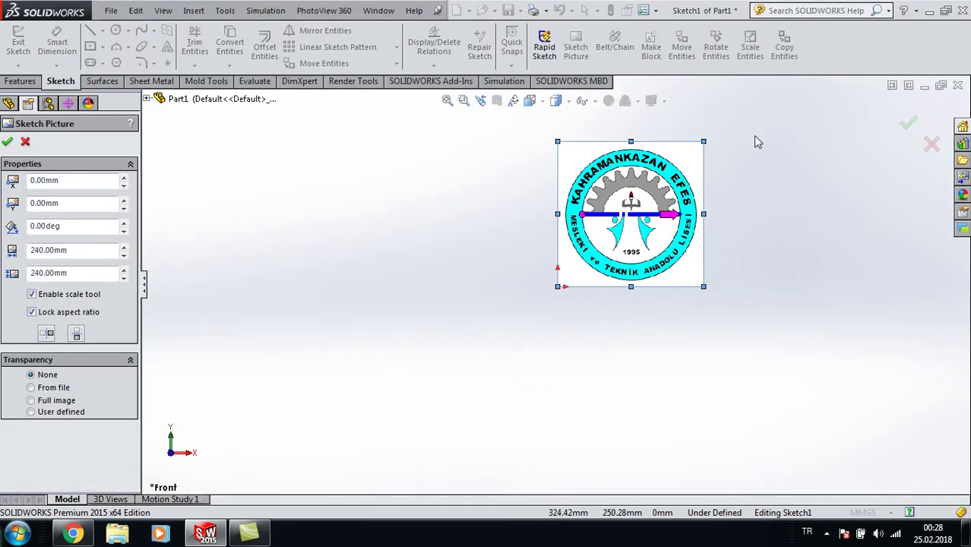
scroll(741, 158, down, 1)
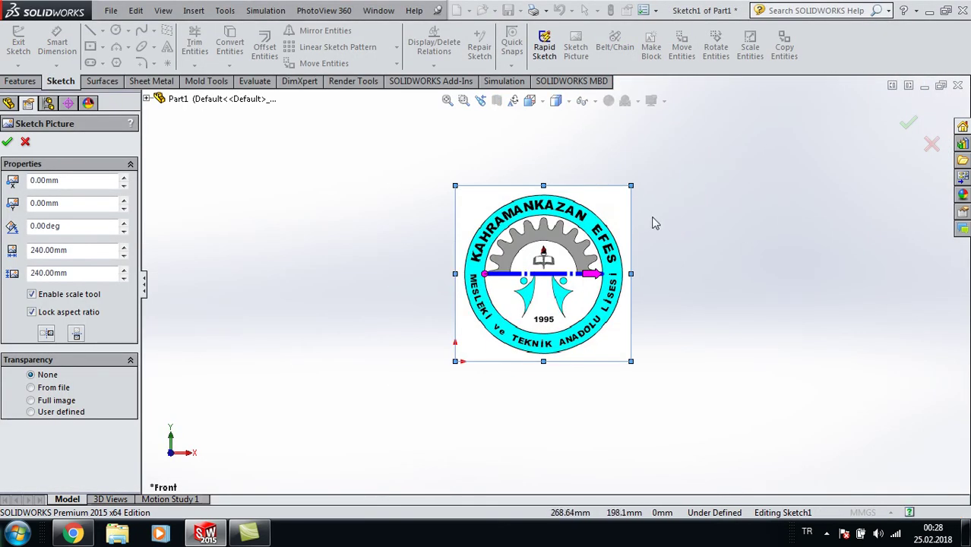
scroll(657, 223, down, 1)
click(7, 141)
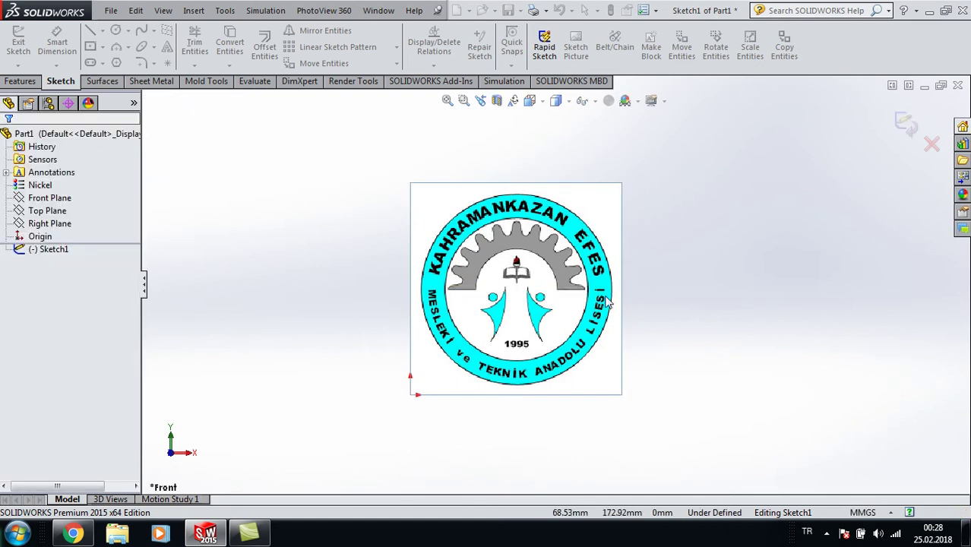
scroll(646, 323, down, 1)
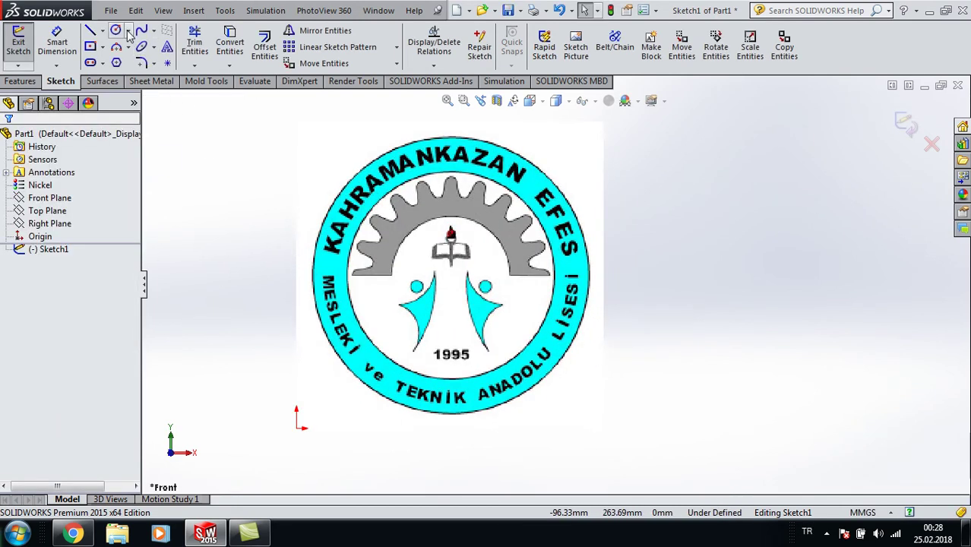
Draw a three-point perimeter circle along the logo's outer ring.
click(129, 32)
click(156, 59)
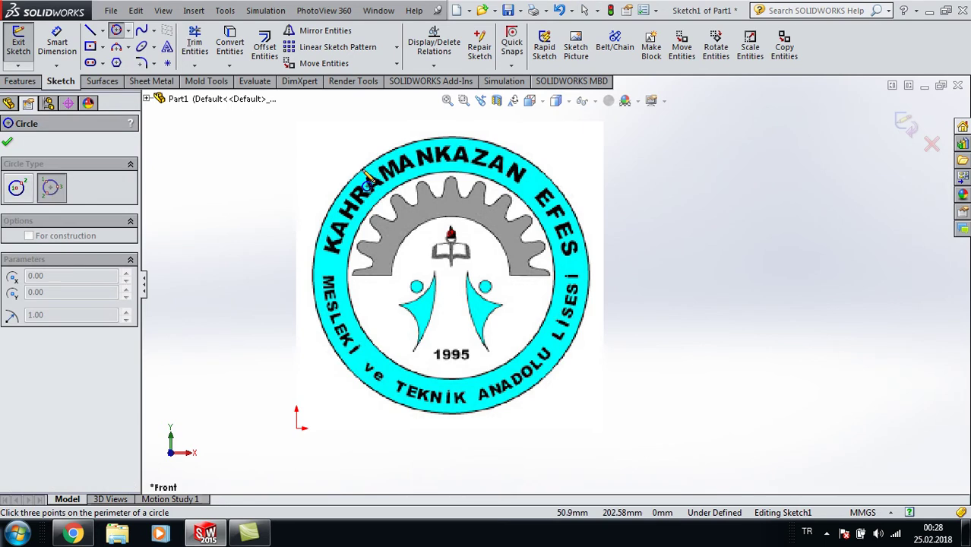
click(362, 168)
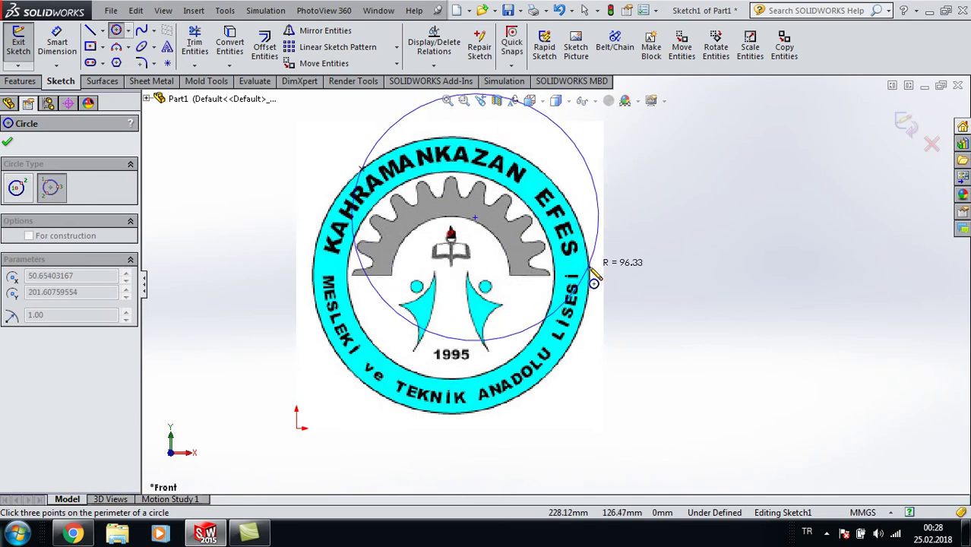
click(590, 272)
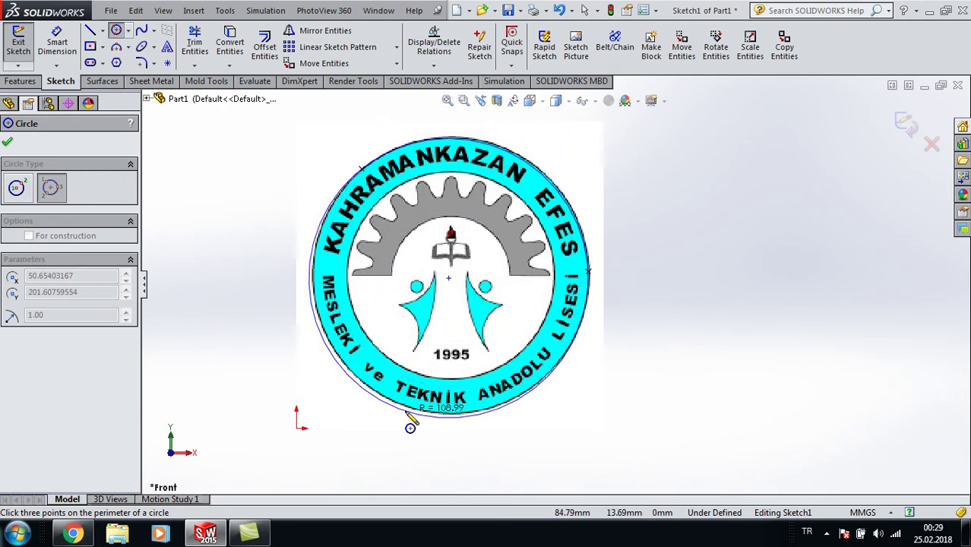
click(411, 422)
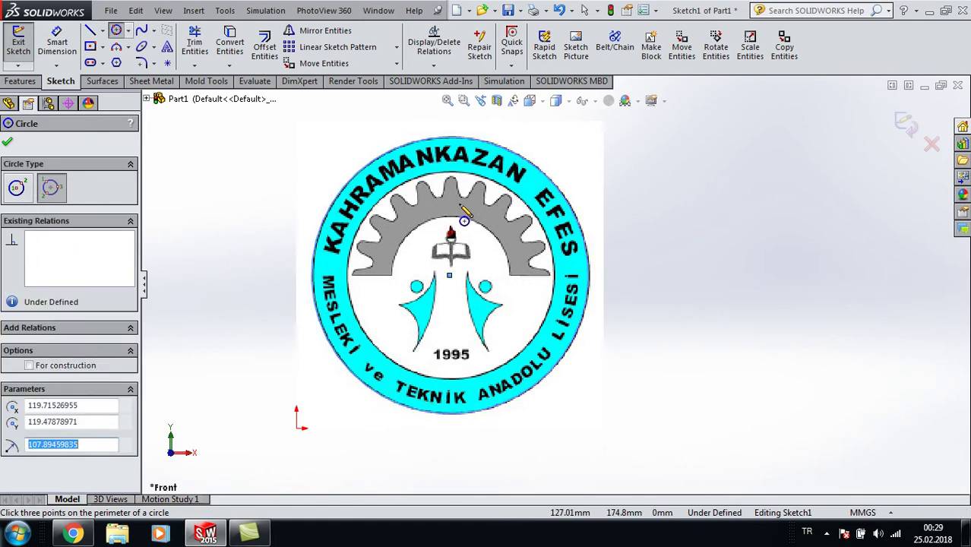
scroll(463, 220, down, 2)
Draw three circles centred on the logo middle, sized to the ring, inner white disc and tooth tips.
click(130, 32)
click(144, 43)
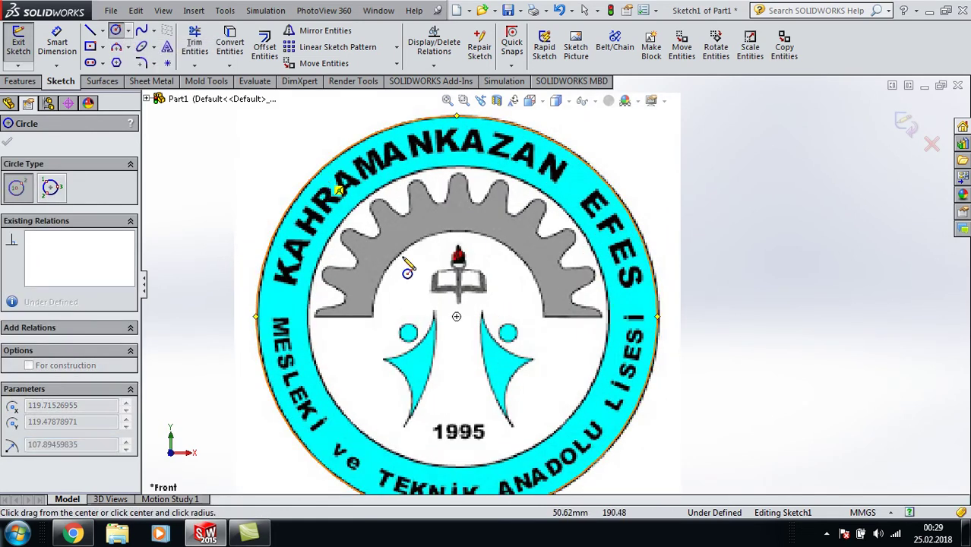
click(456, 317)
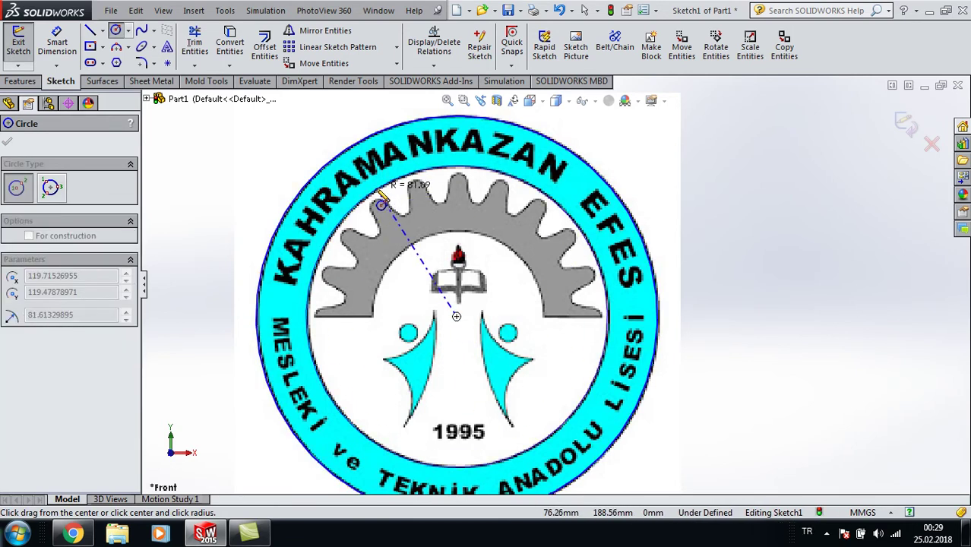
click(373, 190)
scroll(464, 308, down, 2)
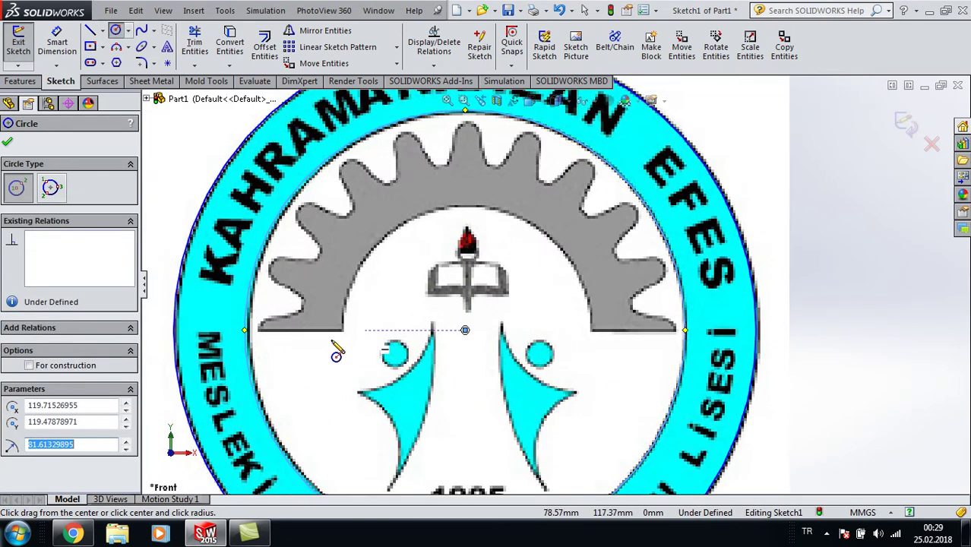
click(465, 330)
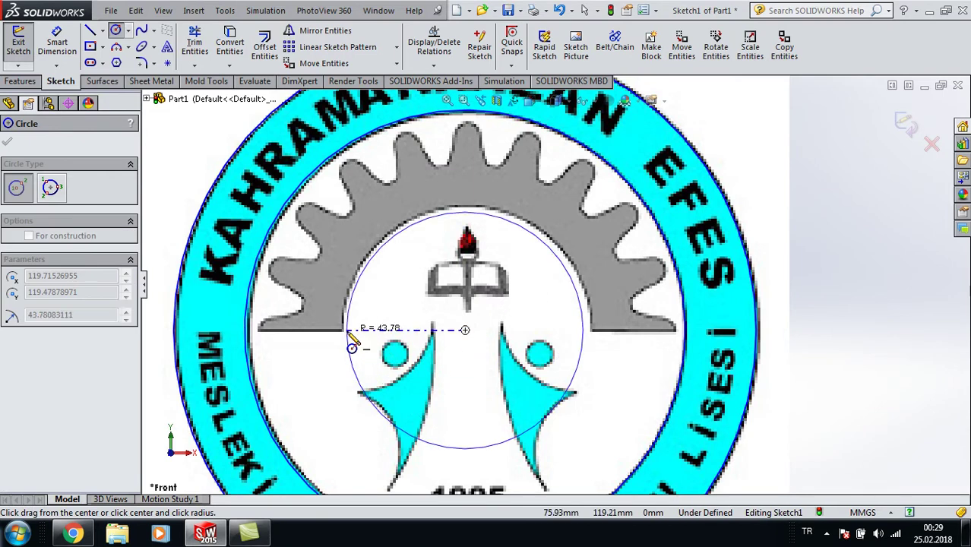
click(343, 331)
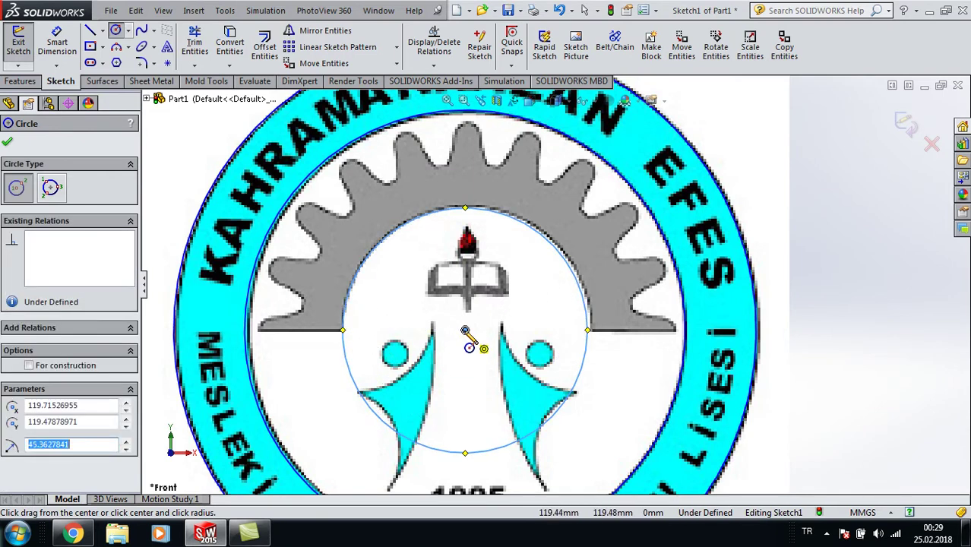
click(465, 330)
click(263, 332)
click(264, 334)
Draw a horizontal line across the circles from the gear's left to right base edge.
click(90, 31)
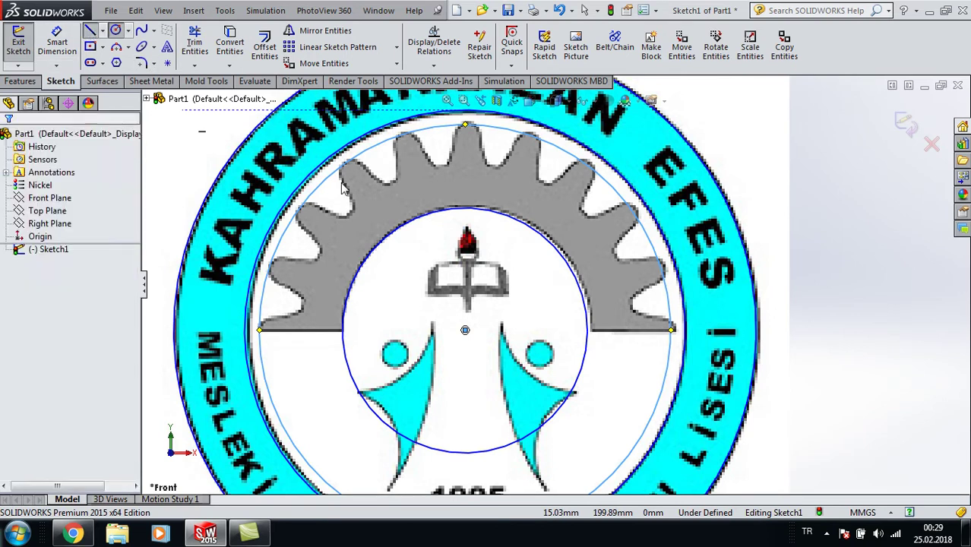
click(260, 332)
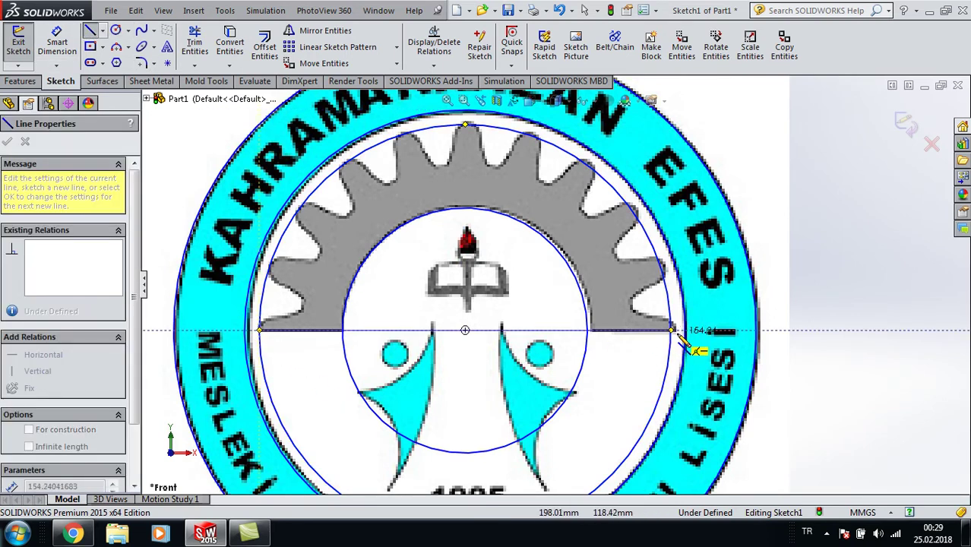
click(671, 331)
right_click(690, 348)
click(712, 342)
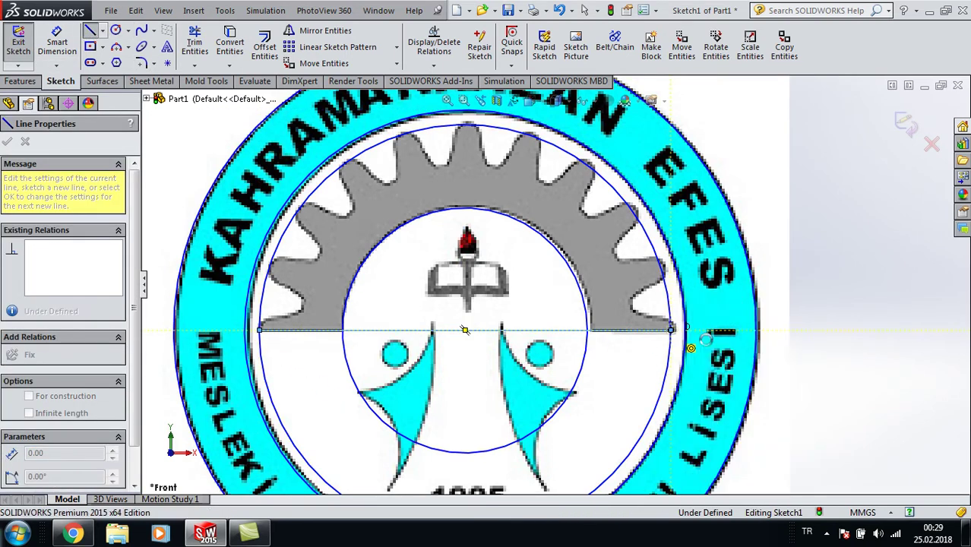
scroll(256, 233, down, 2)
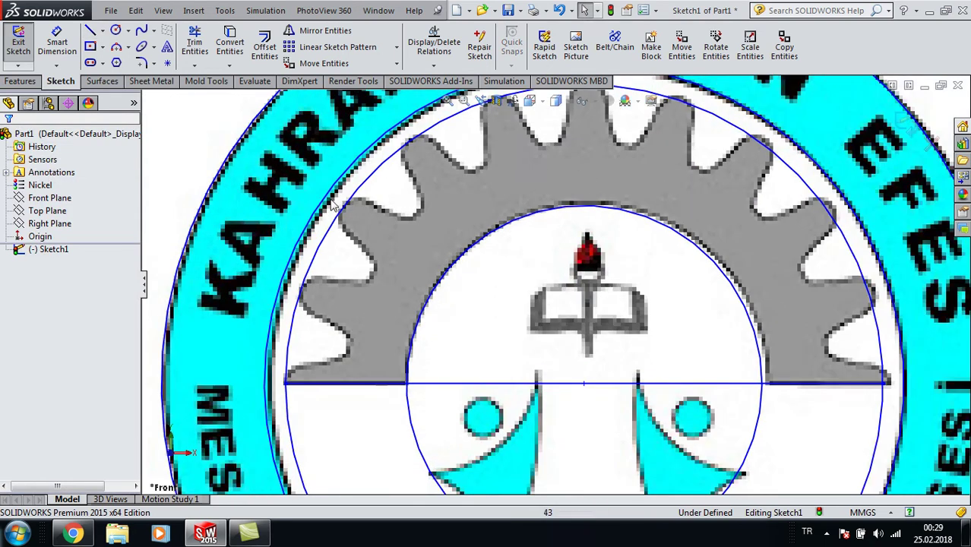
Trace one gear tooth at the right end with a connected line chain.
click(90, 30)
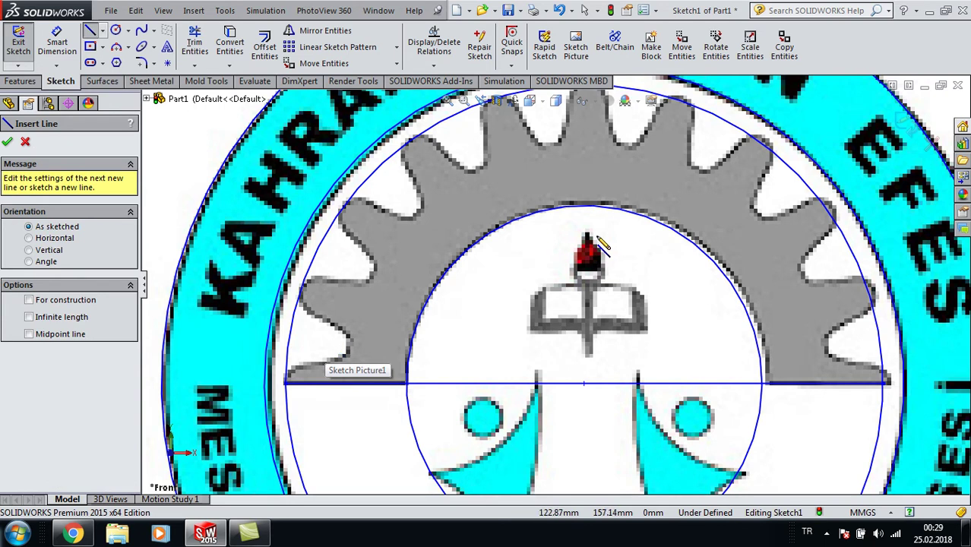
scroll(598, 242, up, 1)
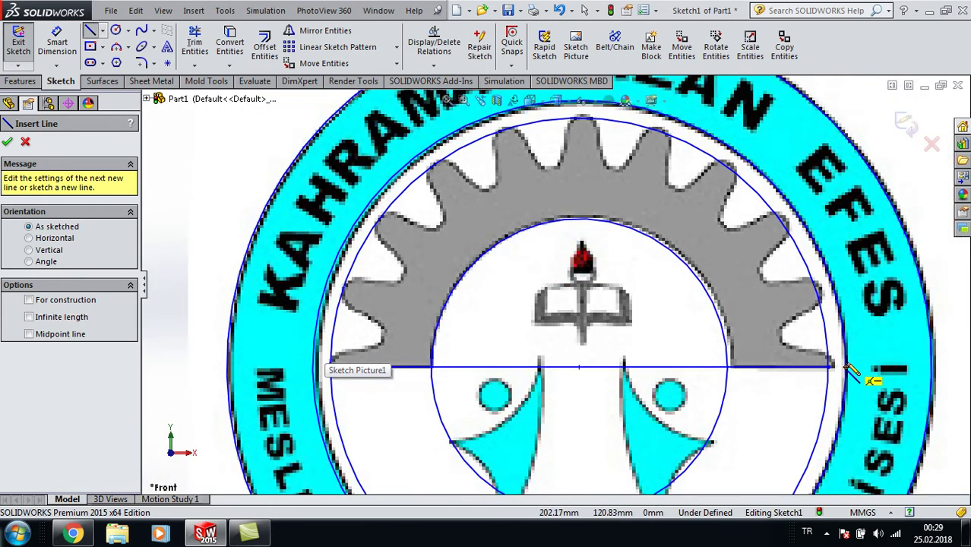
scroll(851, 370, down, 3)
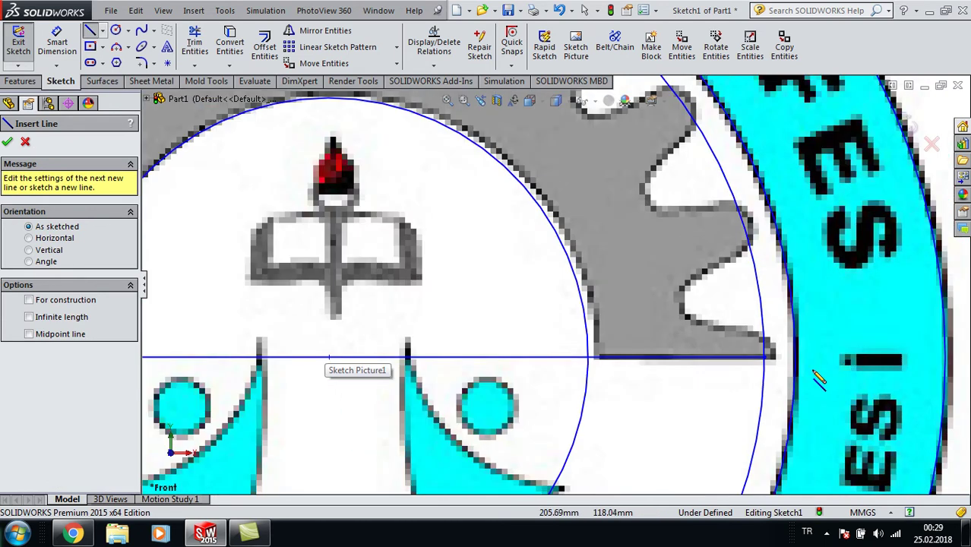
click(766, 354)
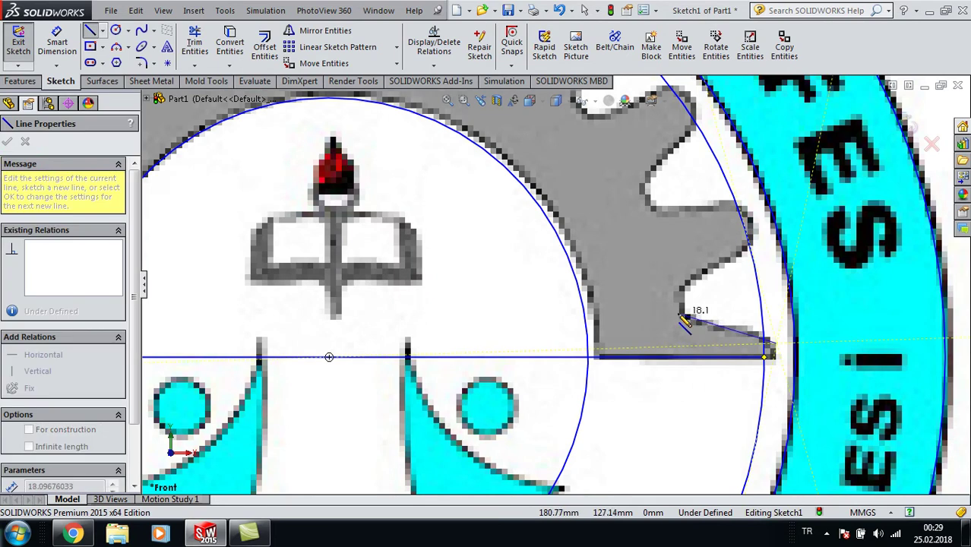
click(677, 312)
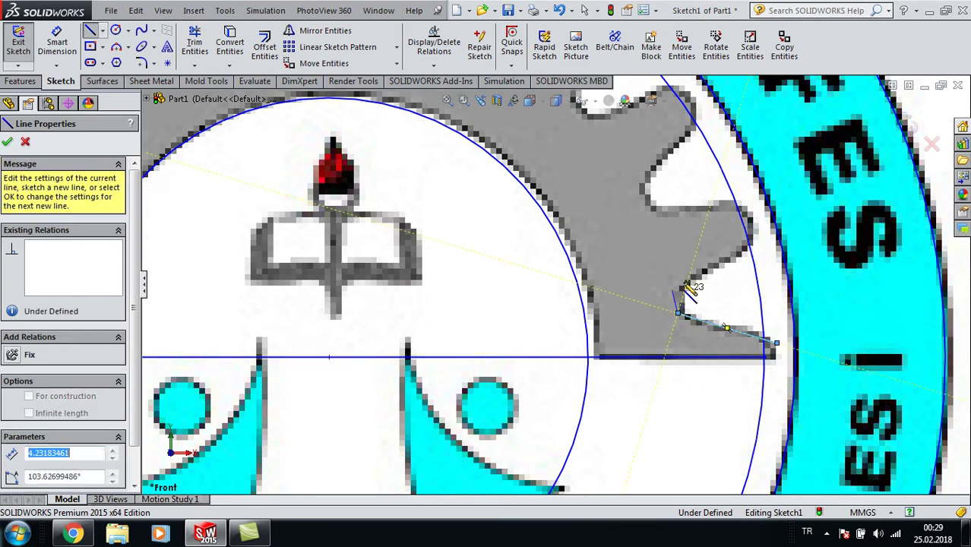
click(757, 239)
right_click(770, 239)
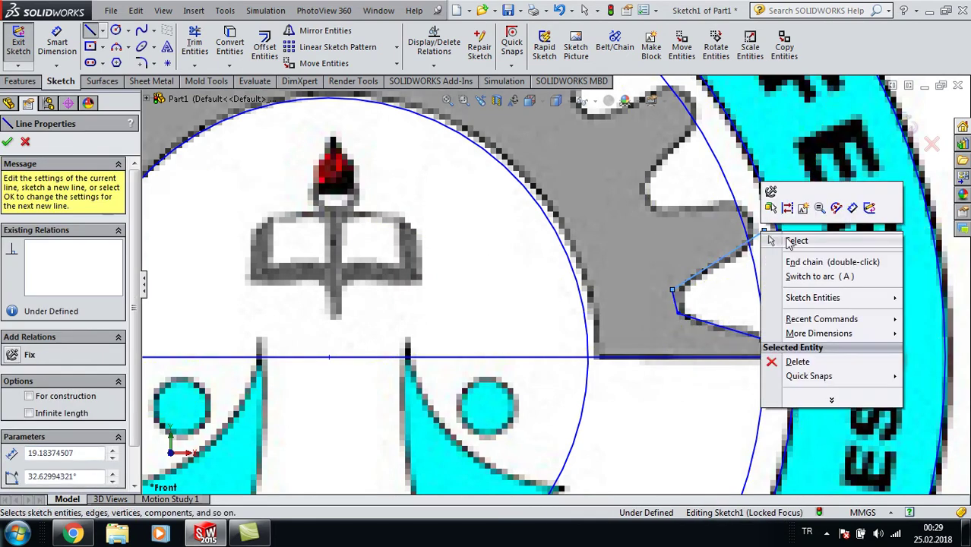
click(785, 239)
scroll(781, 268, down, 2)
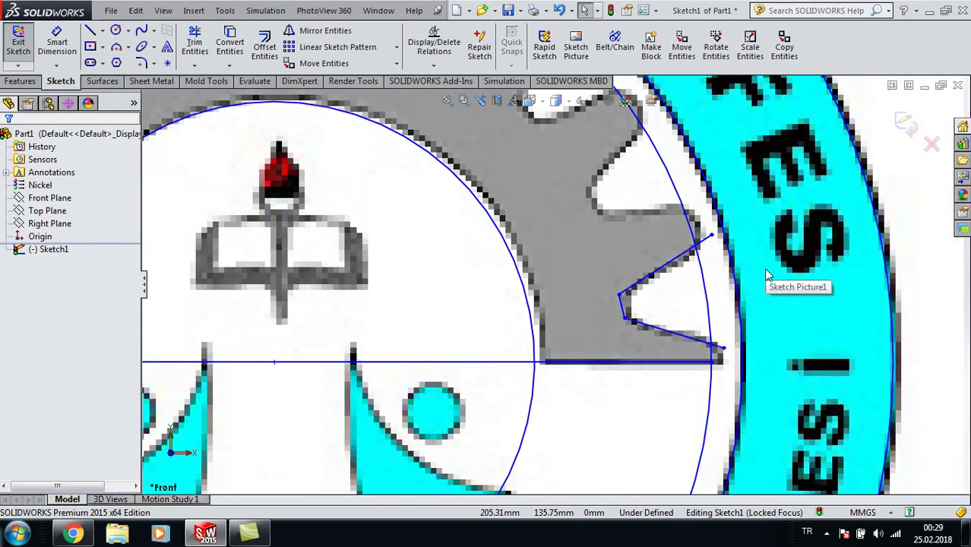
Start a circular sketch pattern of the three tooth lines with a 180° total angle.
click(396, 47)
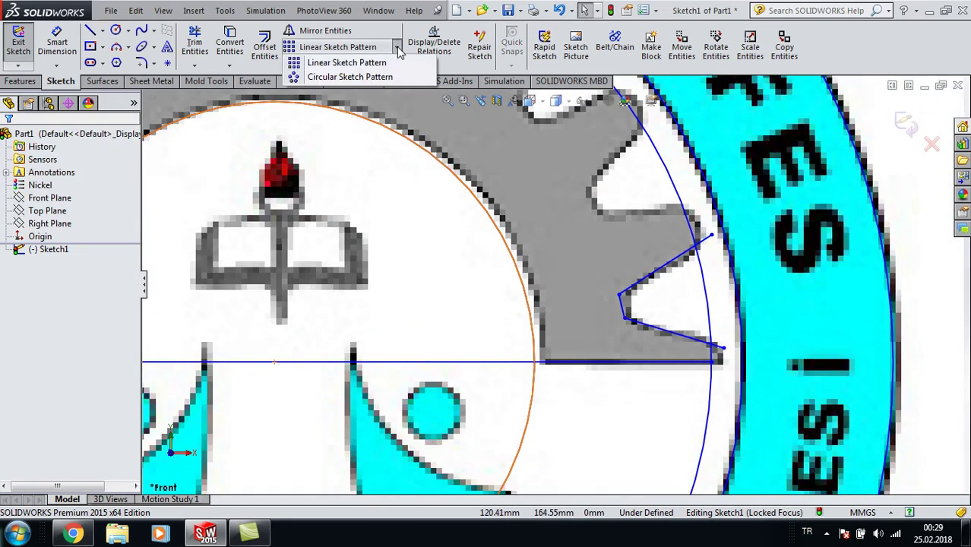
click(338, 77)
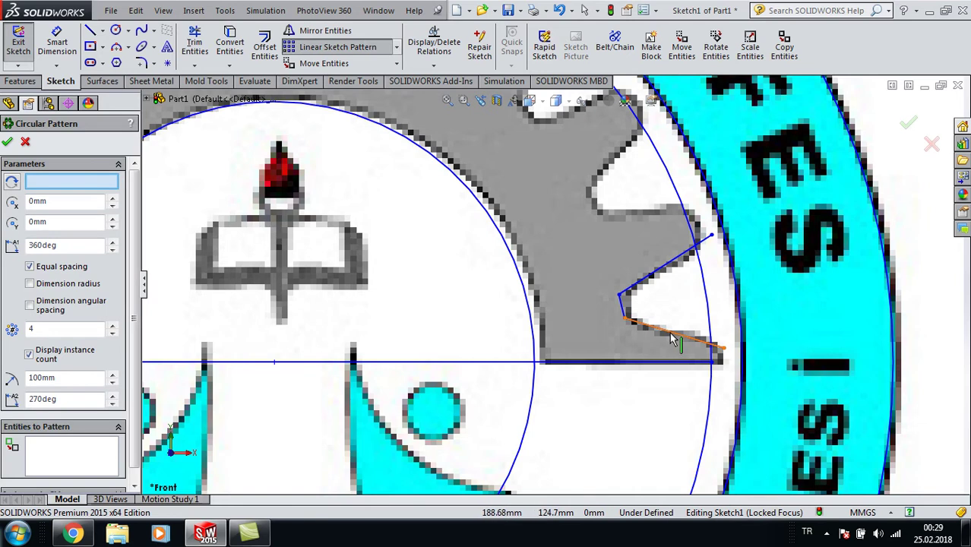
click(672, 340)
click(625, 308)
click(663, 265)
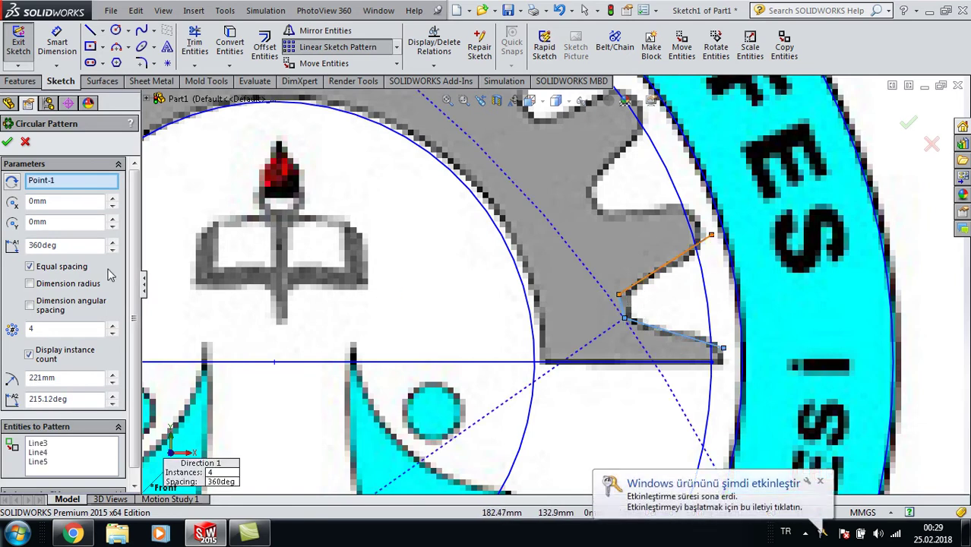
key(Tab)
text(180)
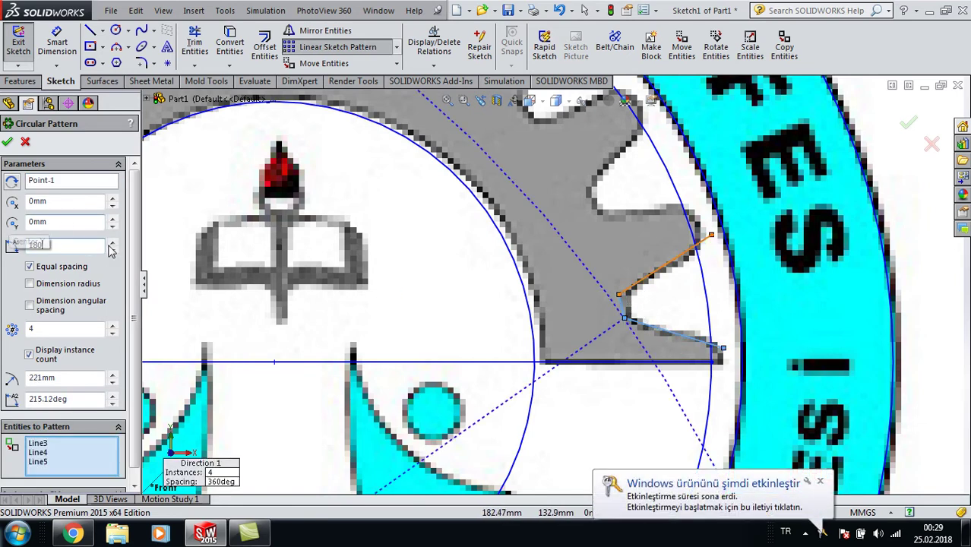
key(Return)
scroll(392, 228, up, 3)
scroll(392, 228, up, 1)
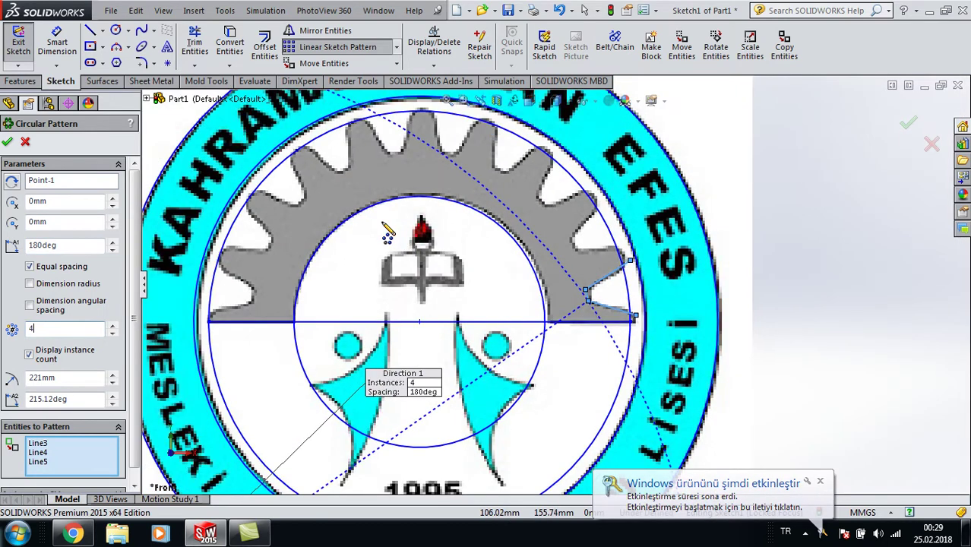
Raise the pattern's instance count to 11.
click(107, 329)
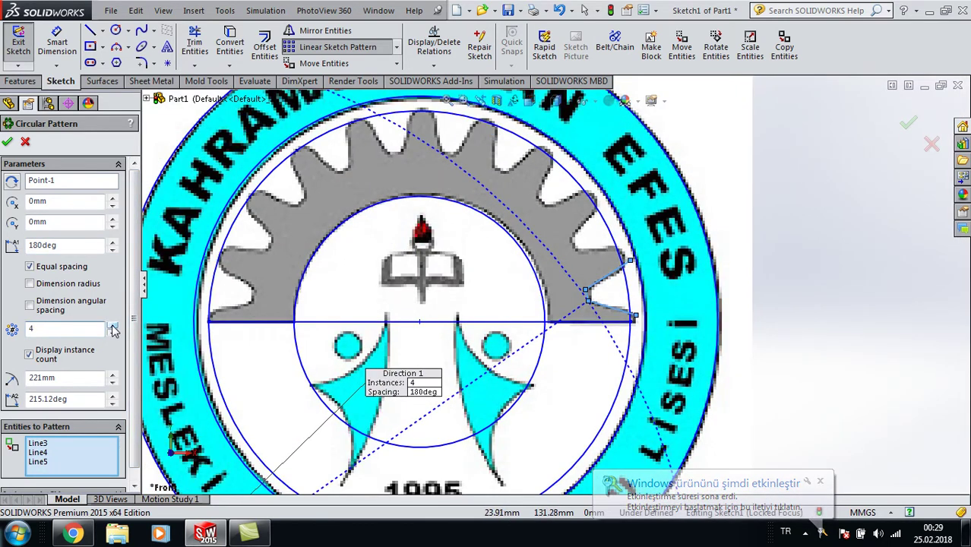
click(113, 327)
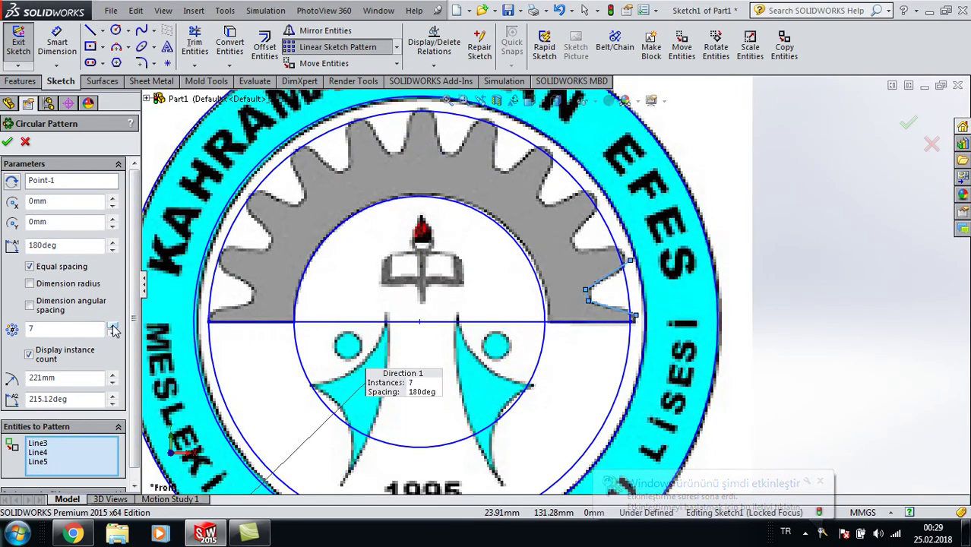
click(112, 327)
click(112, 327)
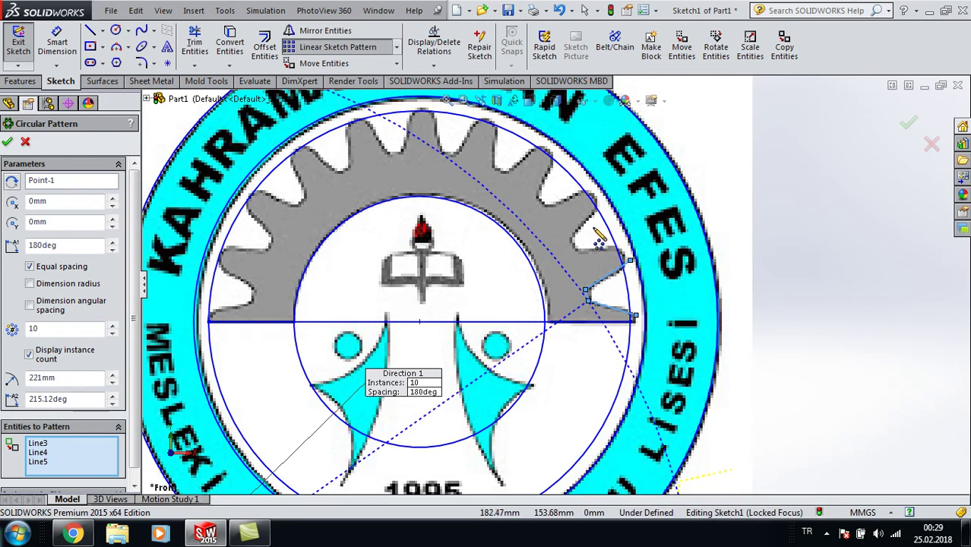
scroll(559, 191, down, 2)
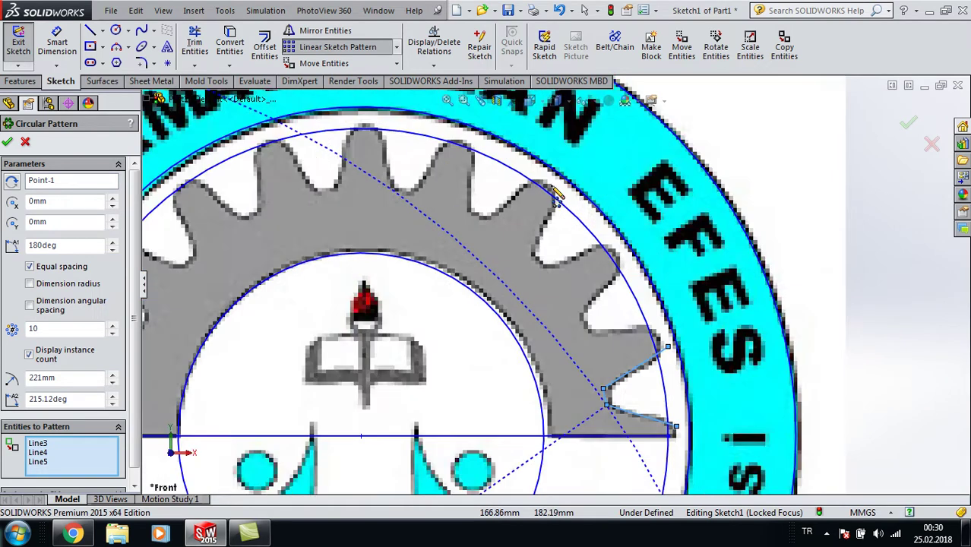
scroll(595, 279, down, 3)
scroll(574, 228, up, 2)
scroll(568, 219, up, 2)
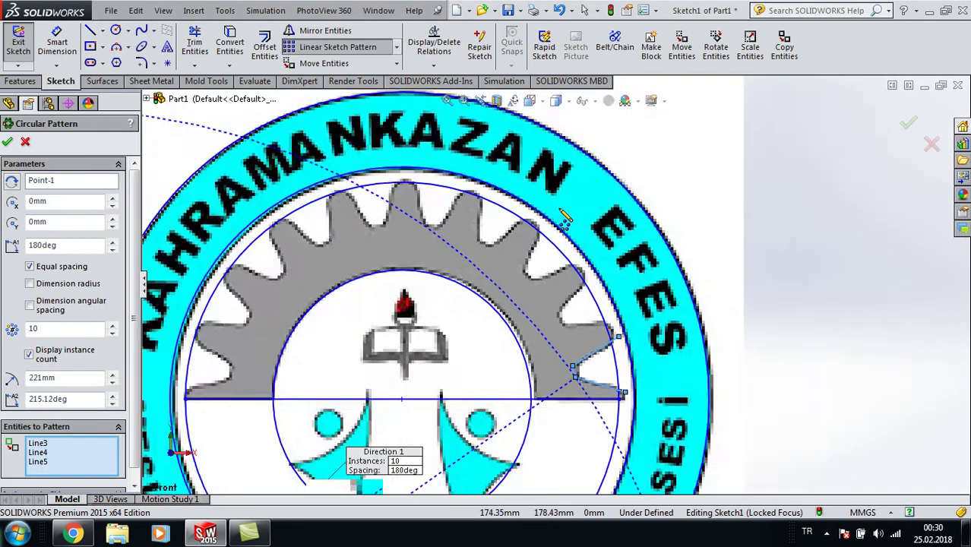
scroll(569, 221, up, 1)
scroll(585, 357, down, 2)
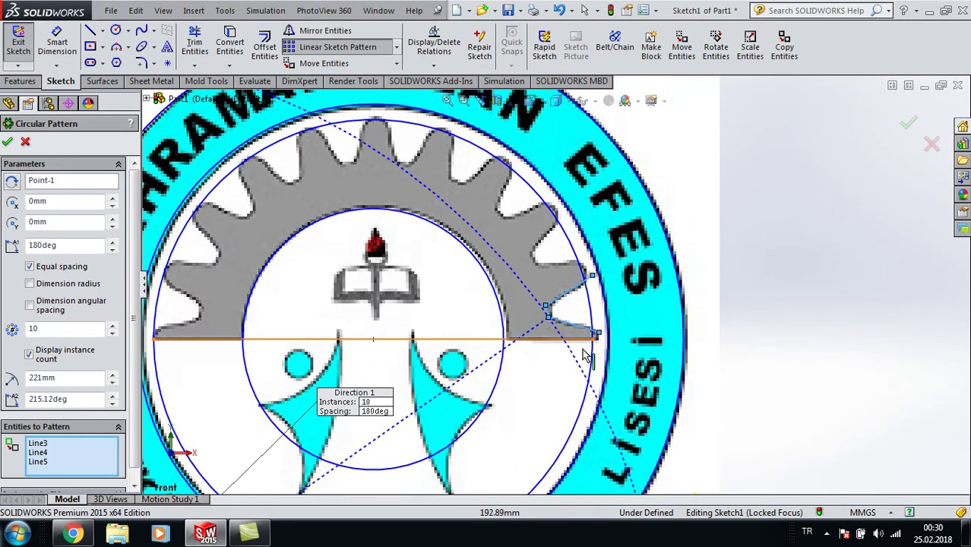
Use the gear centre point (Point3) as pattern centre and reverse the direction.
click(50, 181)
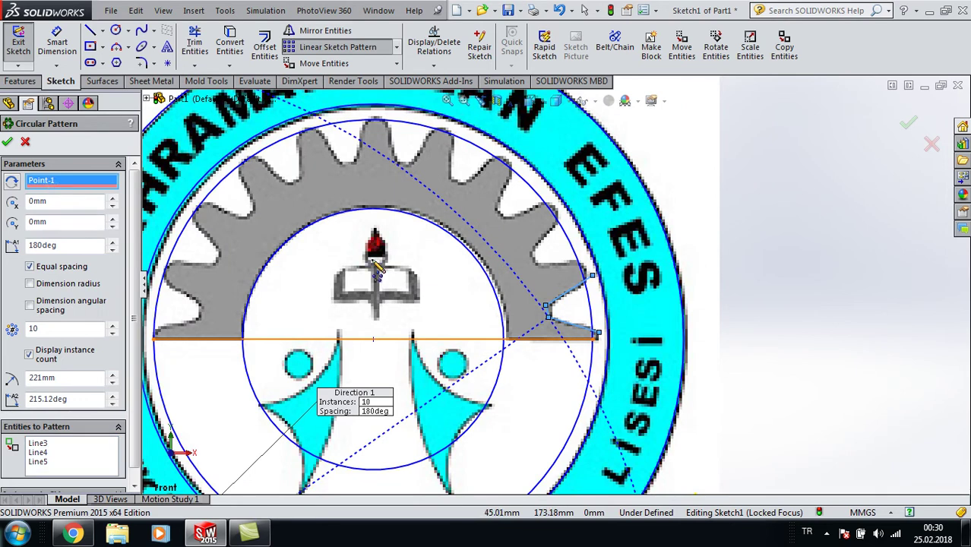
click(373, 340)
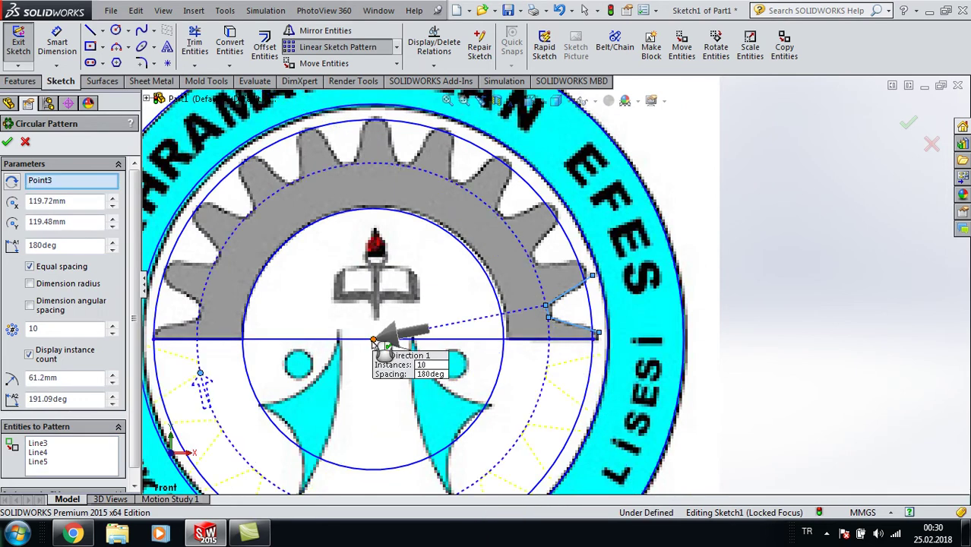
click(11, 184)
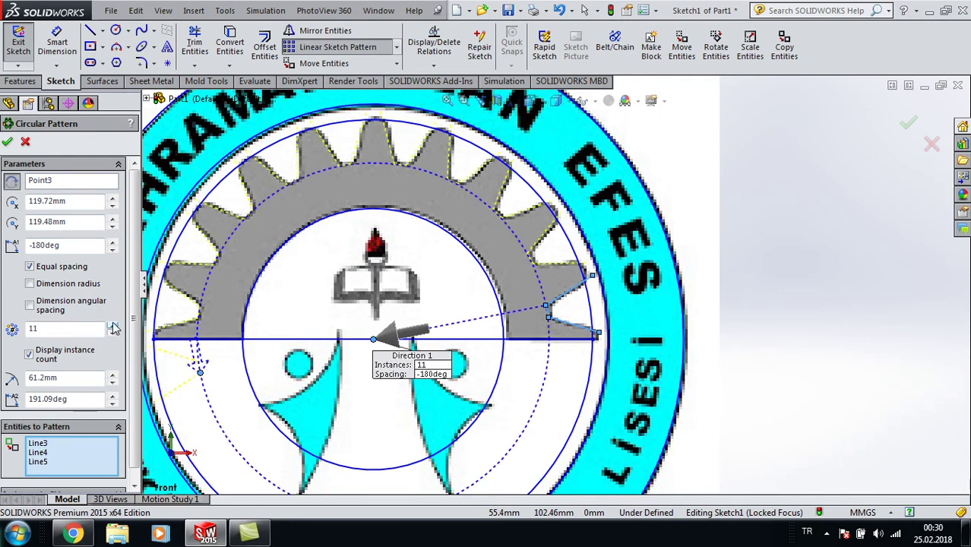
scroll(332, 199, down, 2)
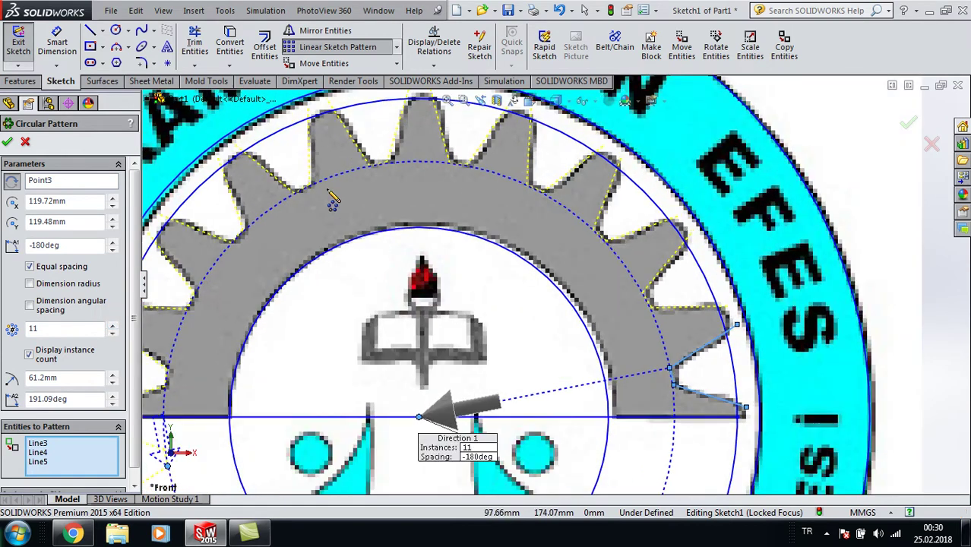
scroll(310, 125, down, 2)
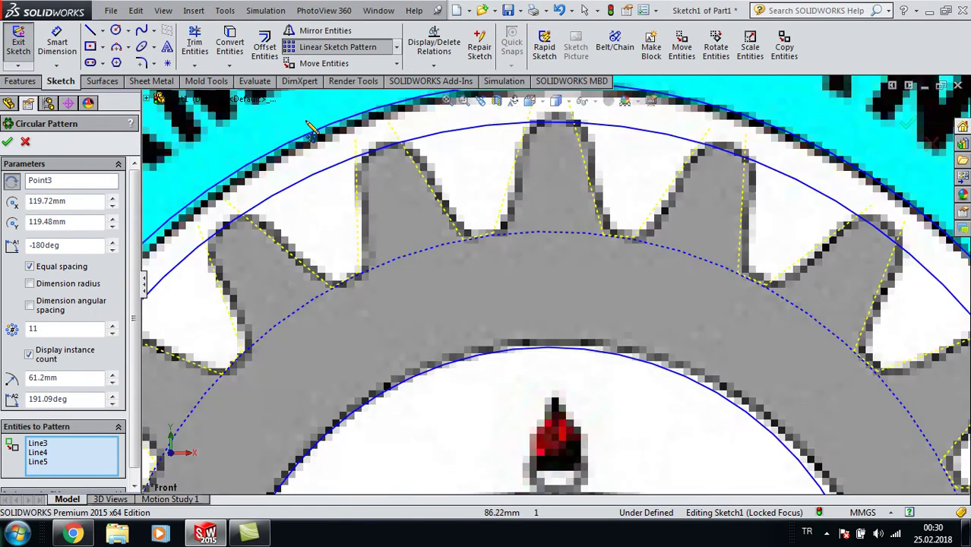
scroll(394, 232, down, 2)
scroll(392, 232, up, 2)
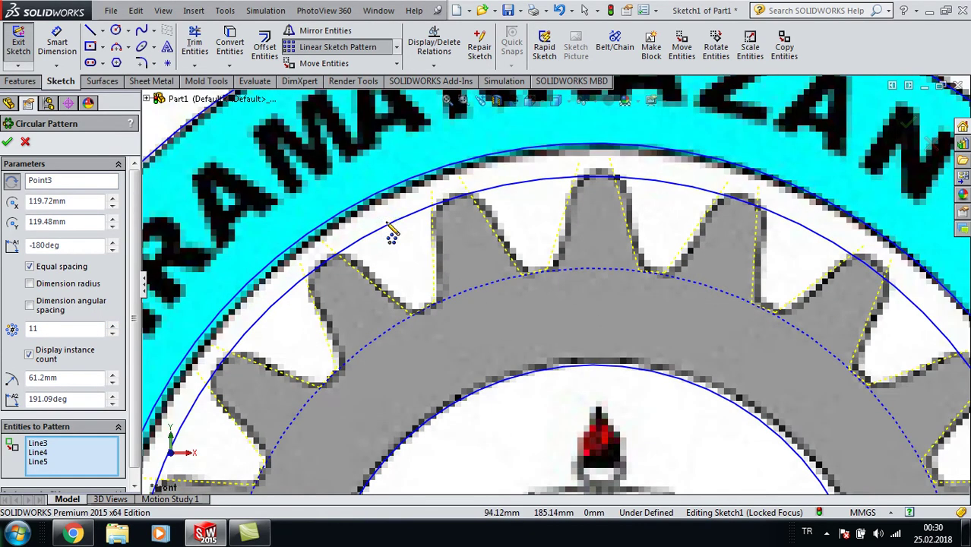
scroll(394, 323, up, 2)
scroll(401, 437, up, 2)
scroll(418, 444, down, 2)
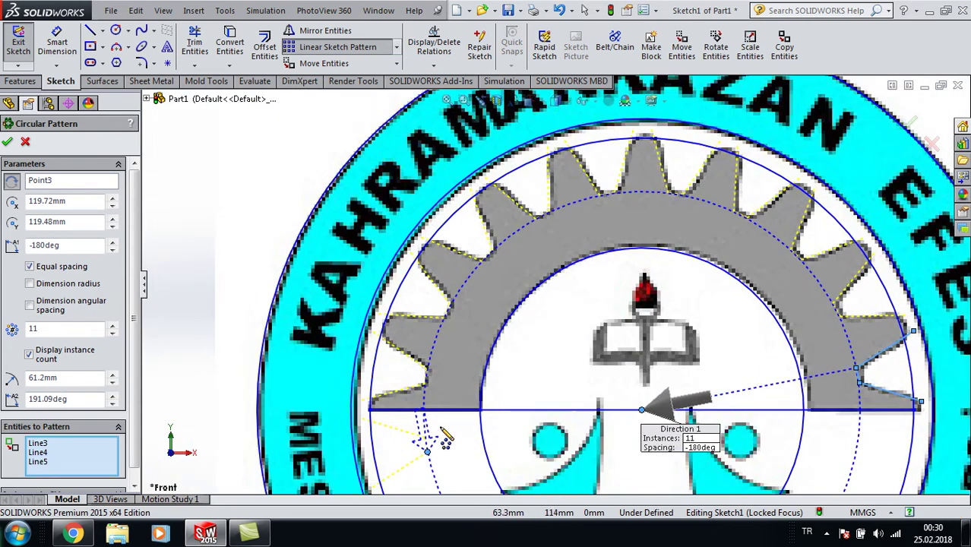
scroll(479, 411, up, 1)
scroll(504, 365, up, 1)
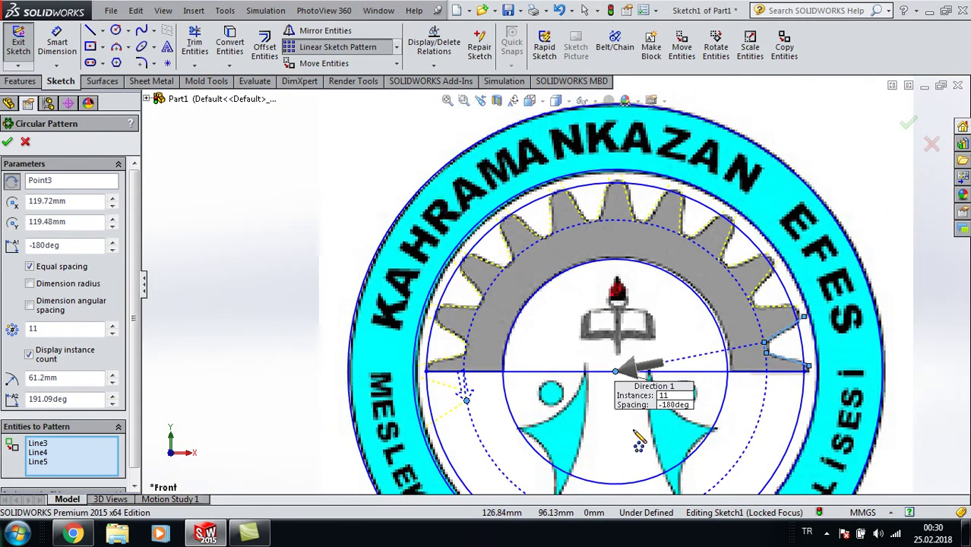
scroll(652, 395, down, 1)
Apply the circular pattern of gear teeth.
click(10, 146)
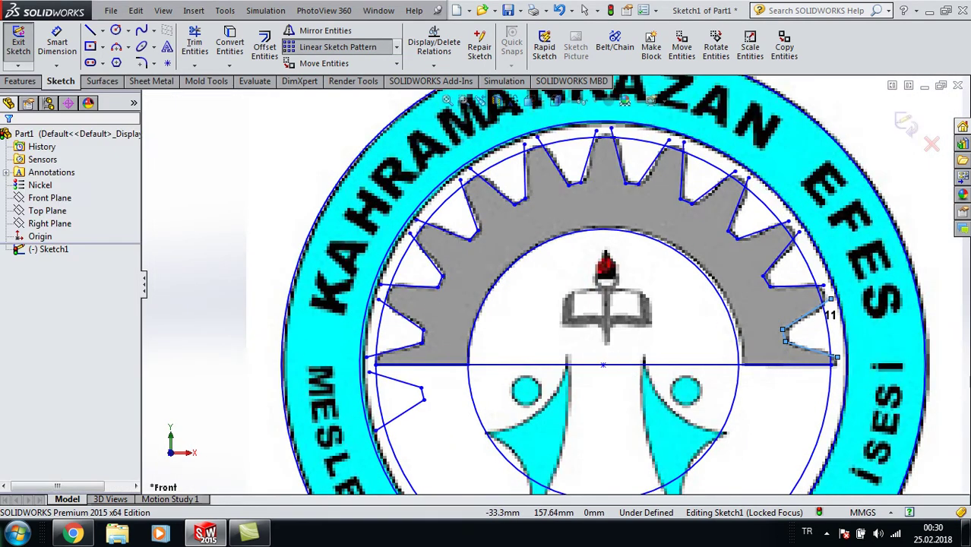
scroll(555, 275, up, 3)
scroll(755, 374, down, 1)
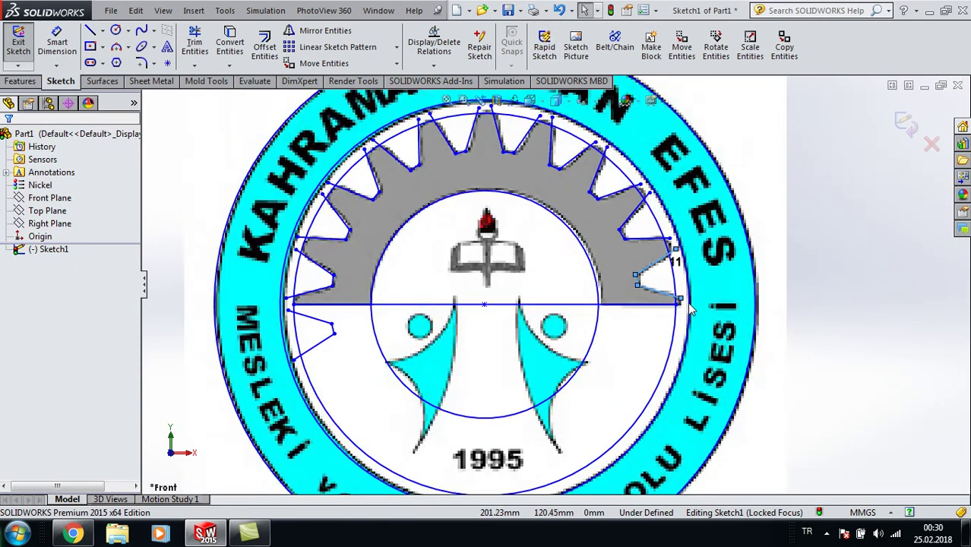
scroll(754, 373, down, 1)
Add a small circle tracing the right figure's head.
click(115, 30)
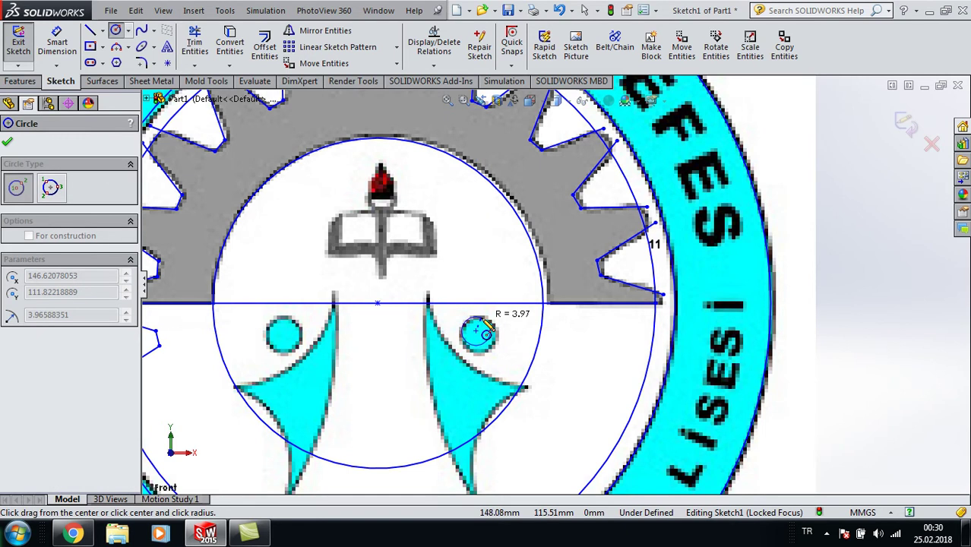
click(491, 327)
key(Escape)
Trace the right figure's inner edge with a spline.
click(142, 30)
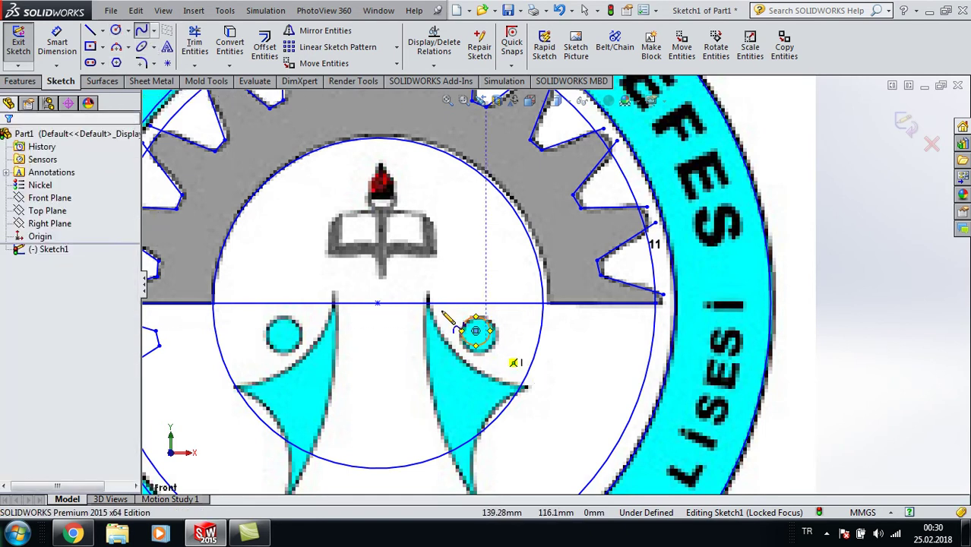
click(430, 304)
click(436, 408)
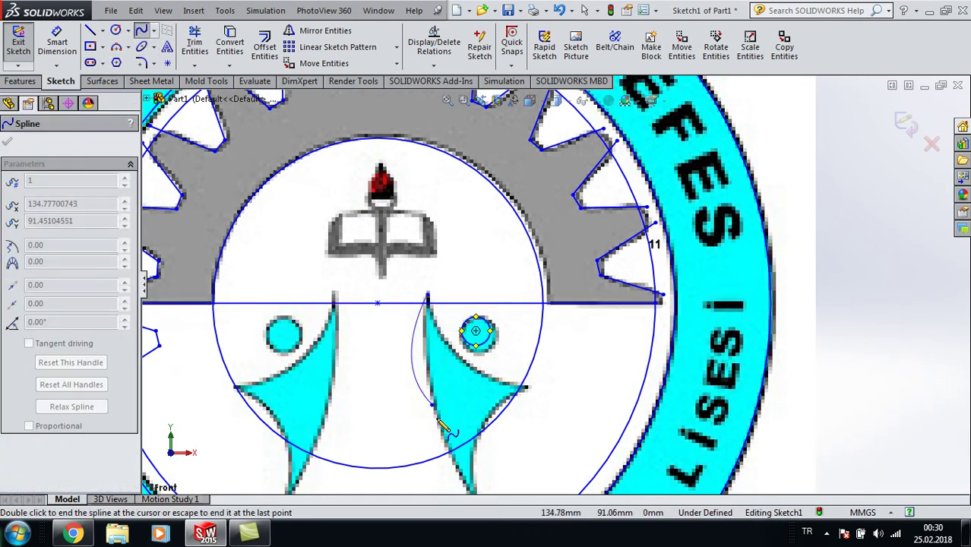
scroll(461, 342, up, 1)
scroll(461, 343, up, 5)
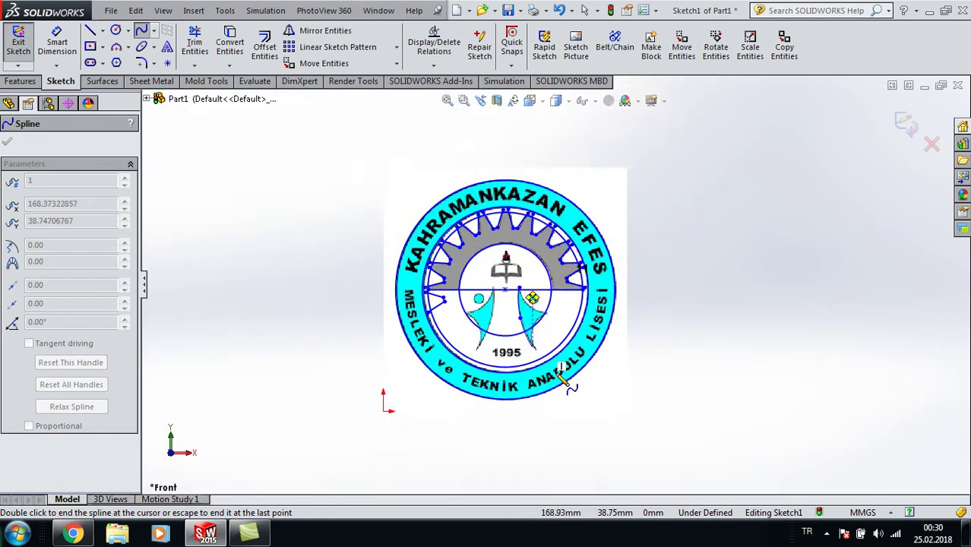
scroll(502, 319, down, 5)
scroll(525, 301, down, 2)
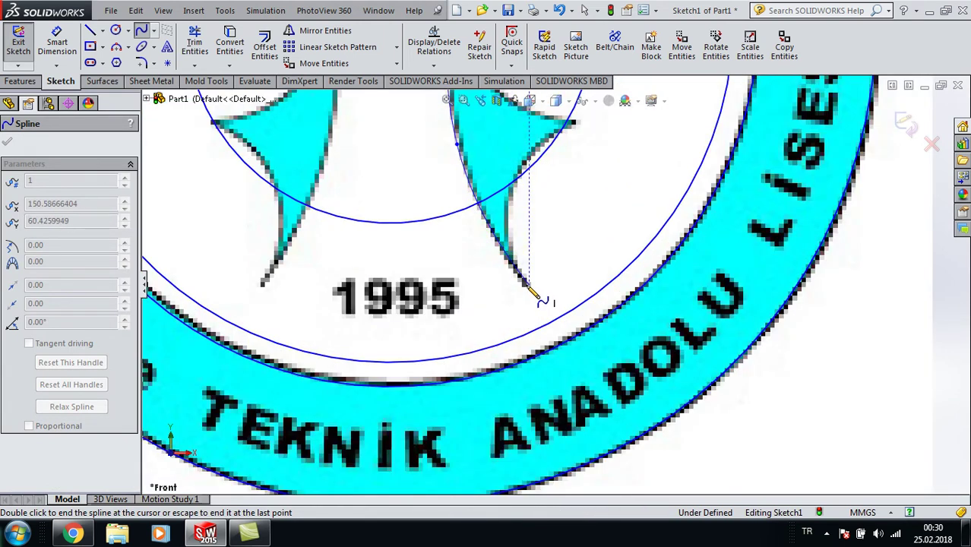
double_click(530, 288)
scroll(570, 201, up, 2)
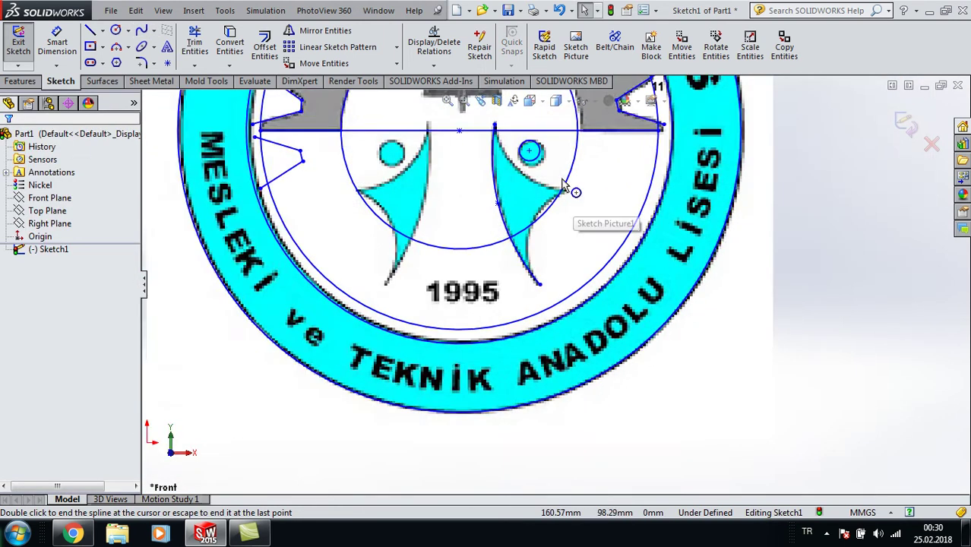
scroll(567, 194, down, 2)
Add two more splines from the figure's lower and top tips to the right arm tip.
click(141, 31)
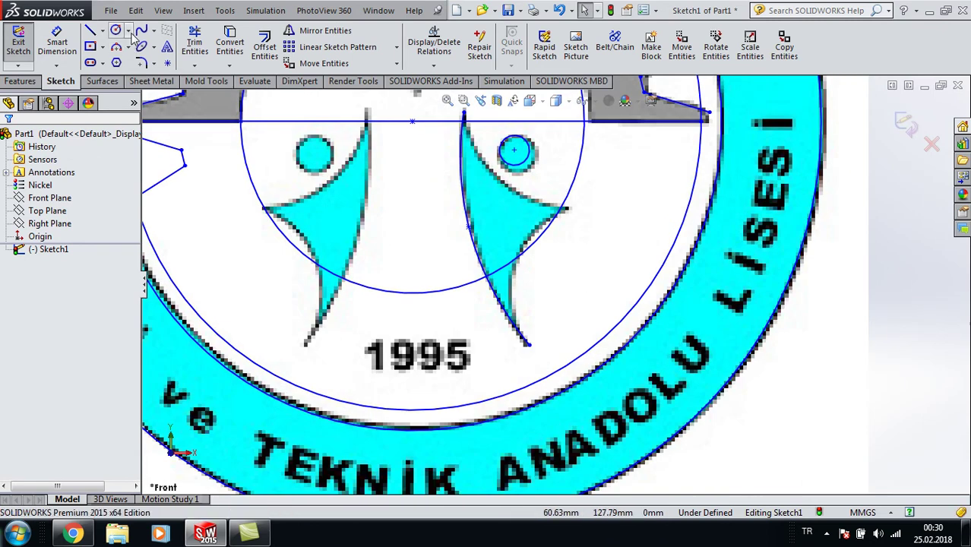
click(529, 345)
click(524, 274)
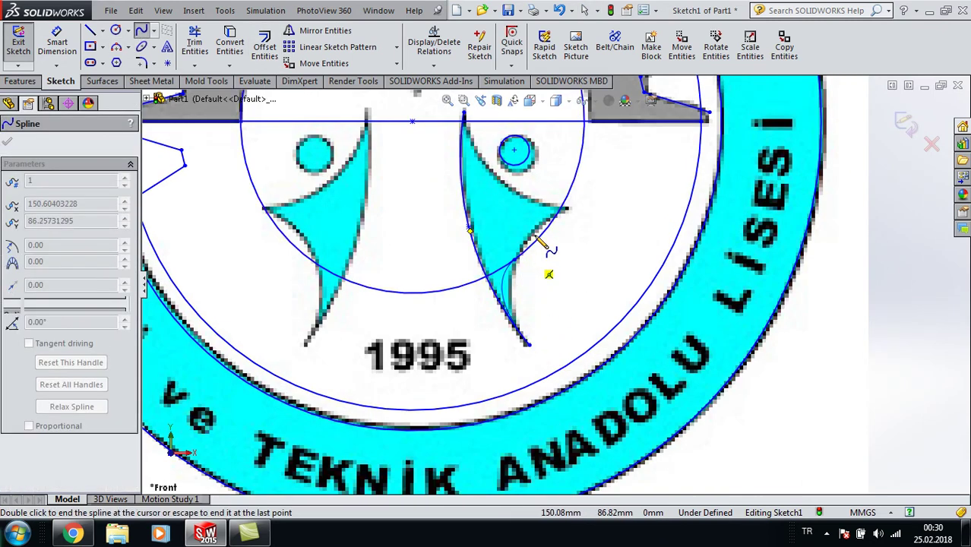
double_click(569, 211)
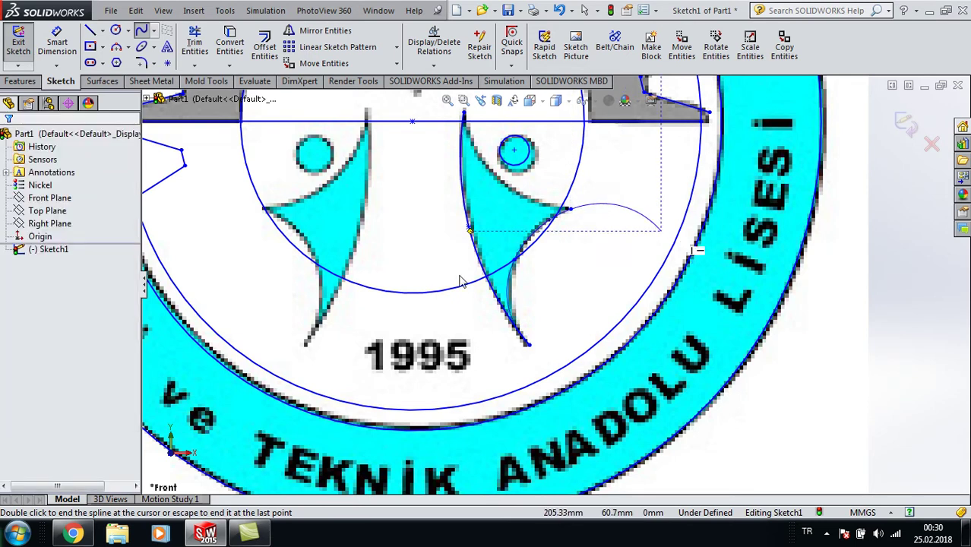
click(463, 114)
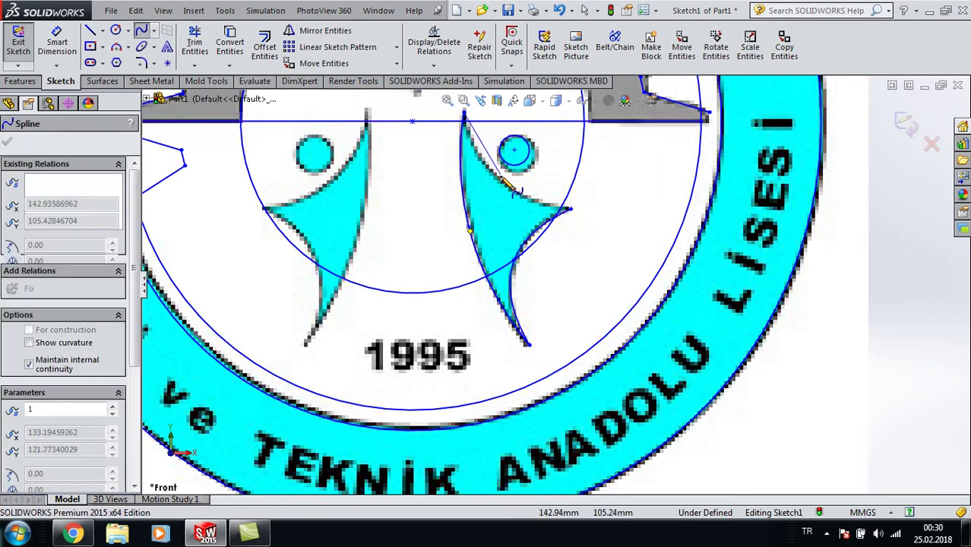
double_click(569, 211)
Draw a construction centerline beneath the 1995 date.
scroll(616, 222, up, 1)
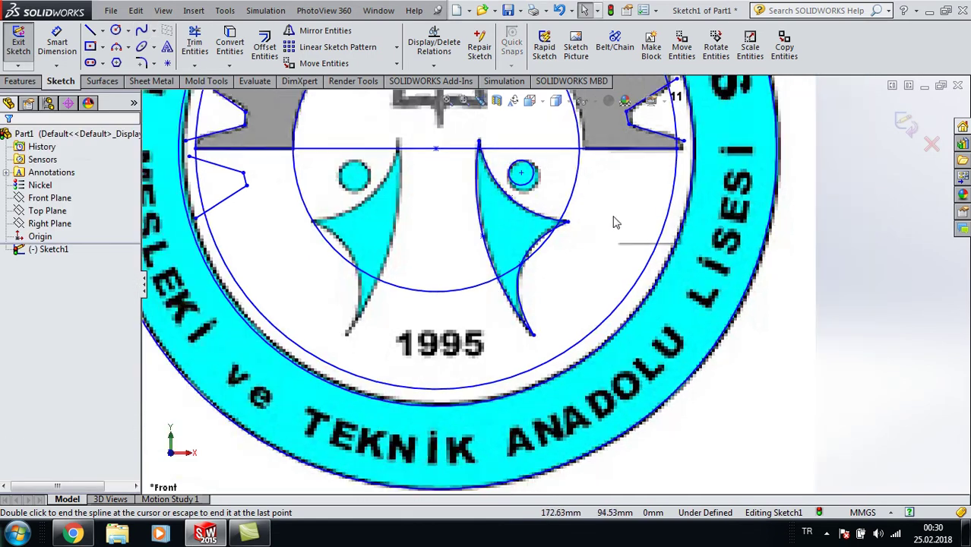
scroll(616, 222, up, 1)
click(100, 31)
click(126, 61)
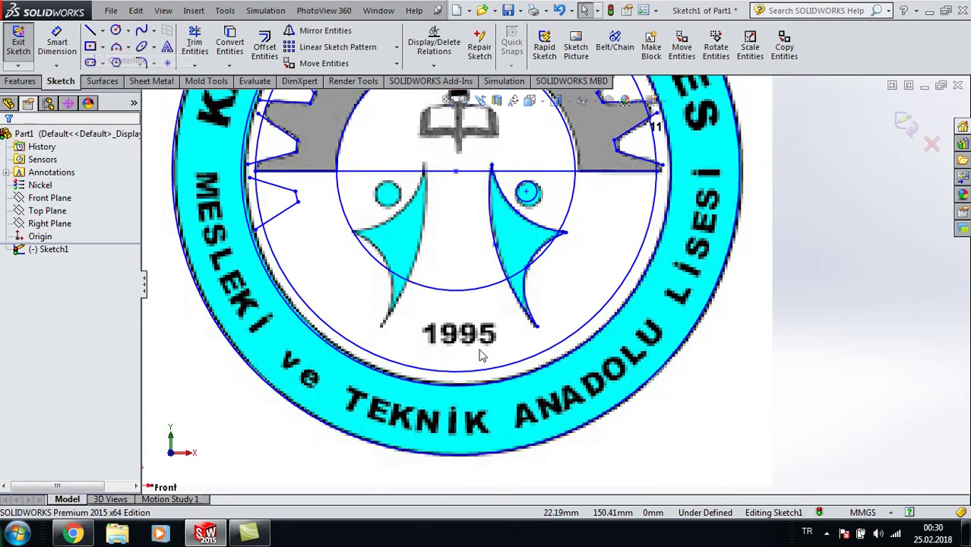
click(424, 349)
click(495, 351)
Create sketch text 1995 along the centerline, centre-aligned and not using the document font.
key(Escape)
click(167, 47)
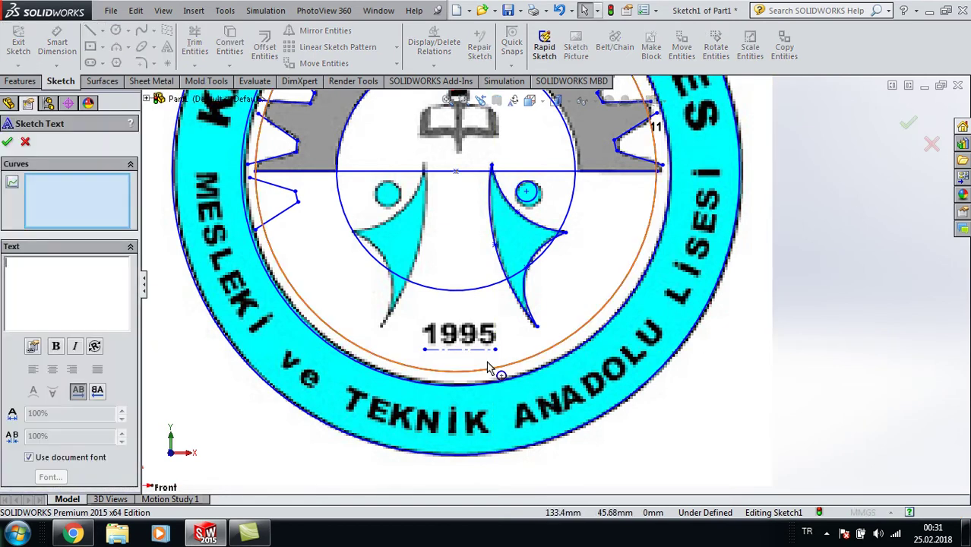
click(465, 350)
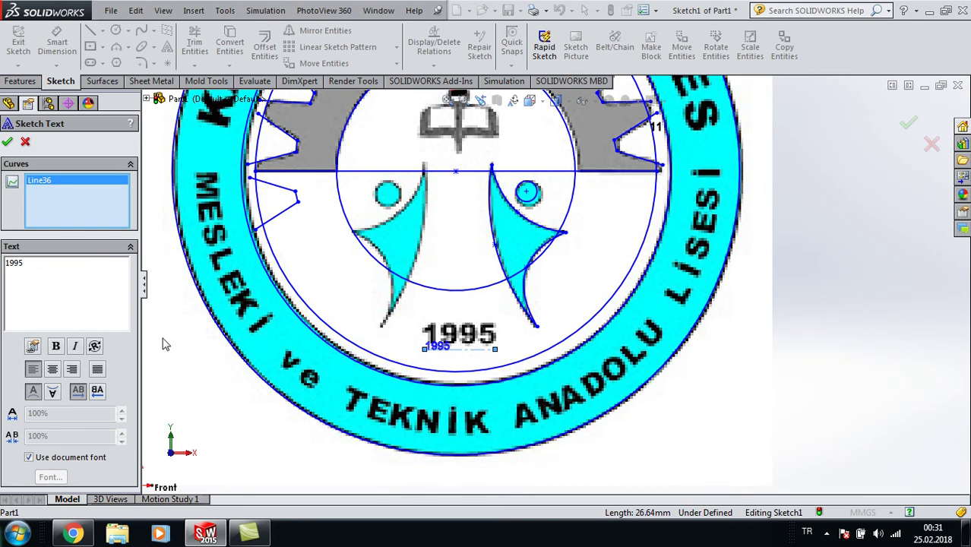
click(29, 459)
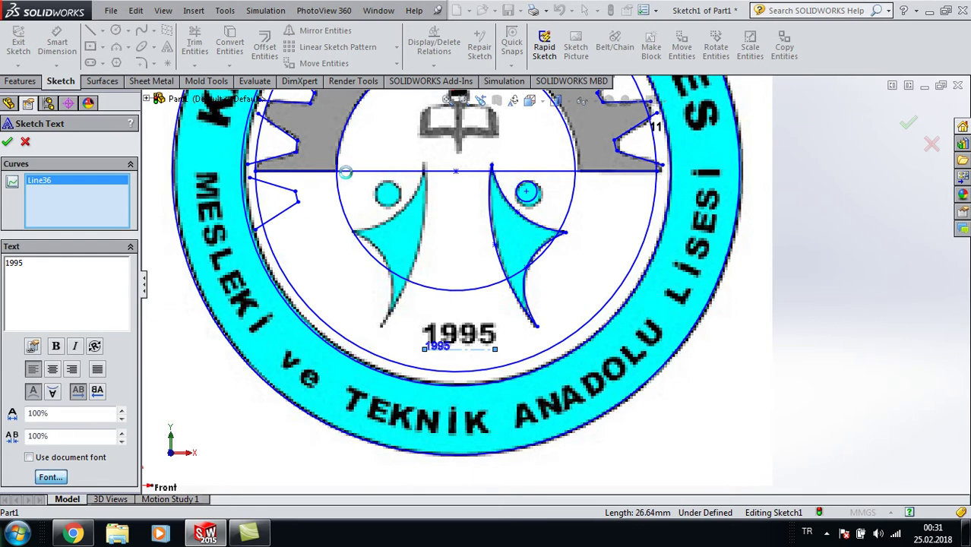
click(50, 477)
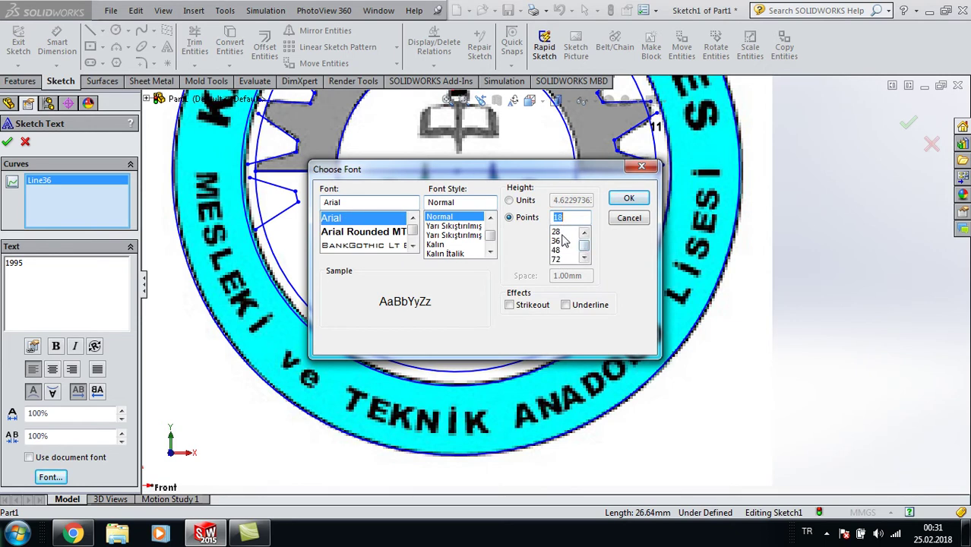
click(628, 199)
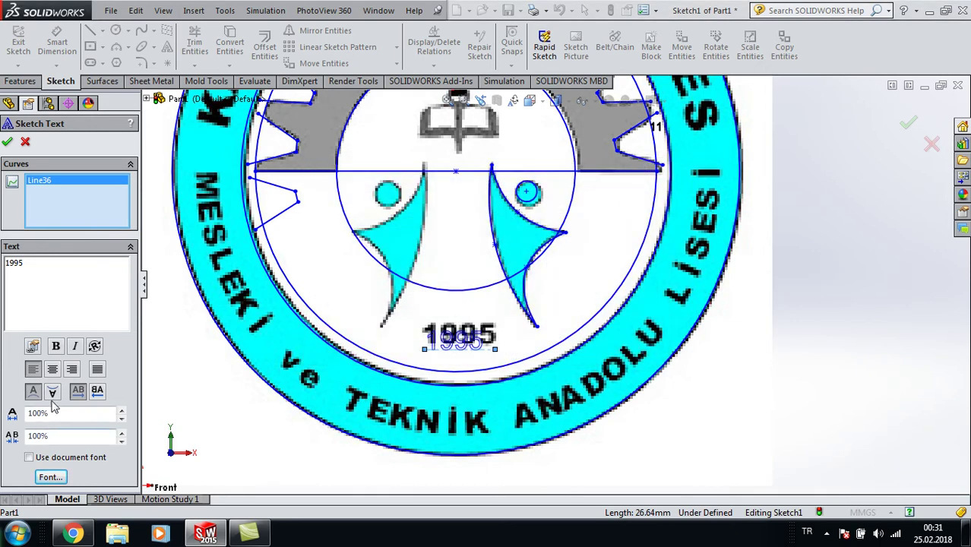
click(53, 370)
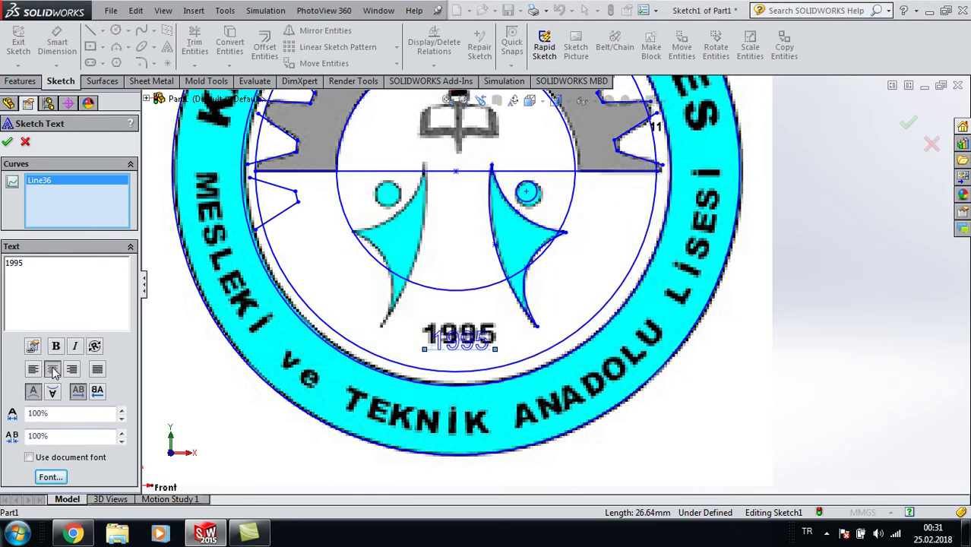
Set the text font height to 36 points and accept the 1995 text.
click(50, 476)
click(559, 241)
click(625, 199)
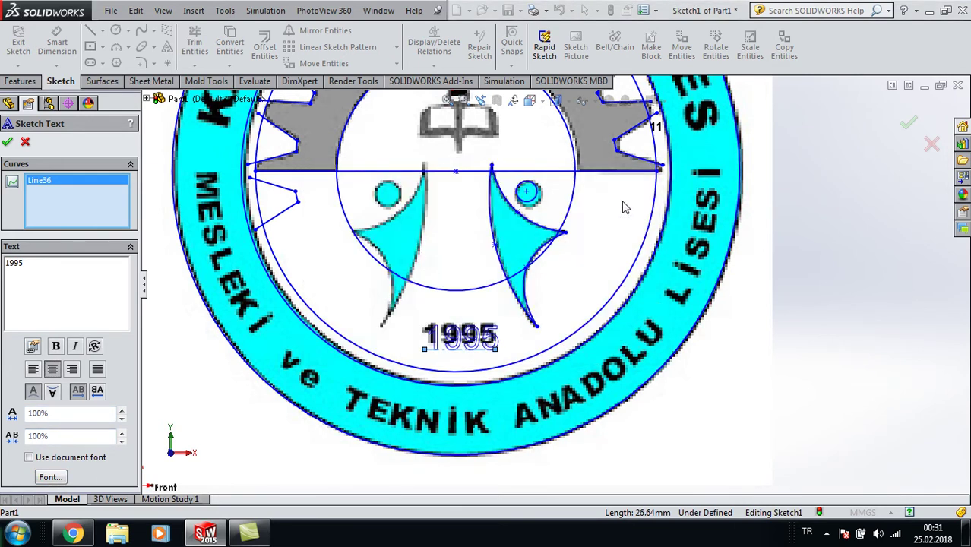
click(7, 144)
scroll(532, 228, up, 5)
scroll(552, 243, down, 2)
scroll(552, 244, down, 2)
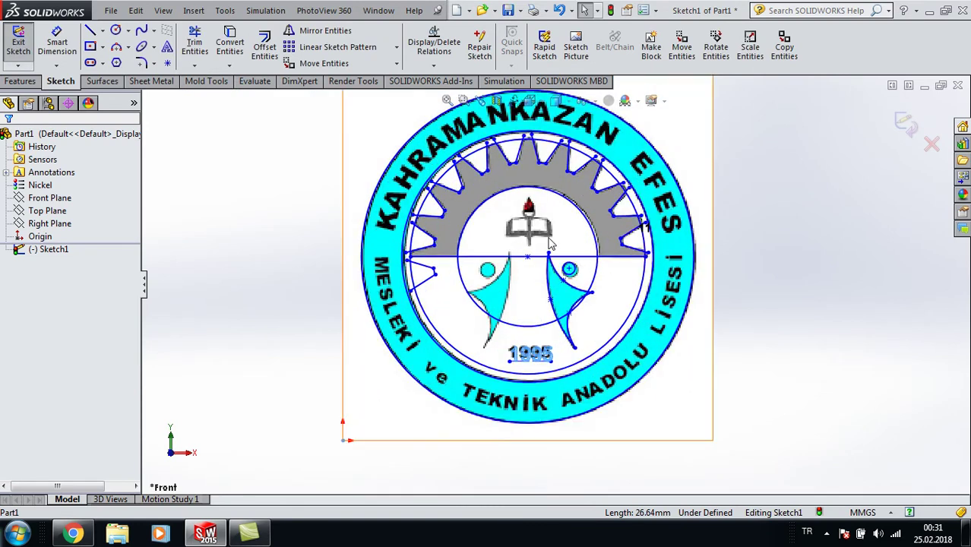
scroll(755, 238, down, 1)
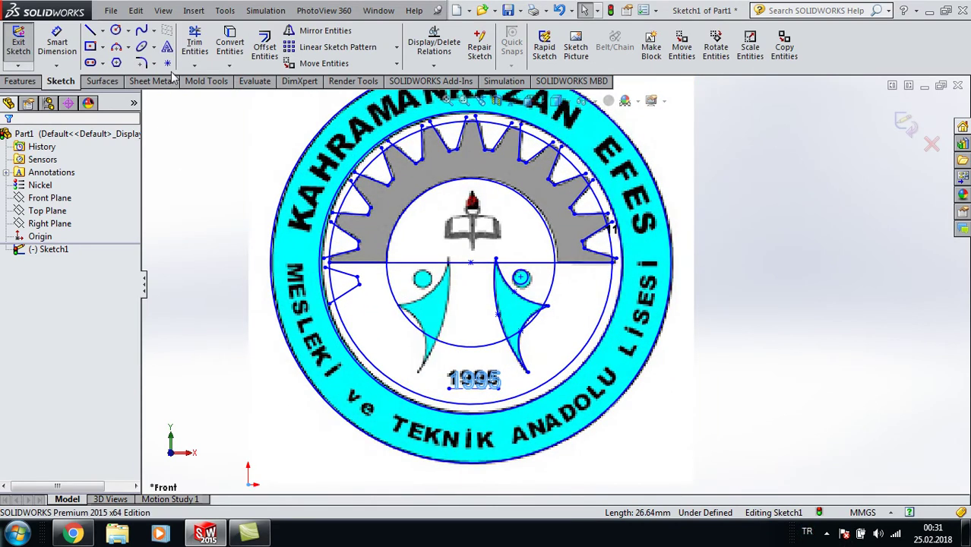
Draw a construction circle of radius about 88.19 mm centred on the logo.
click(128, 30)
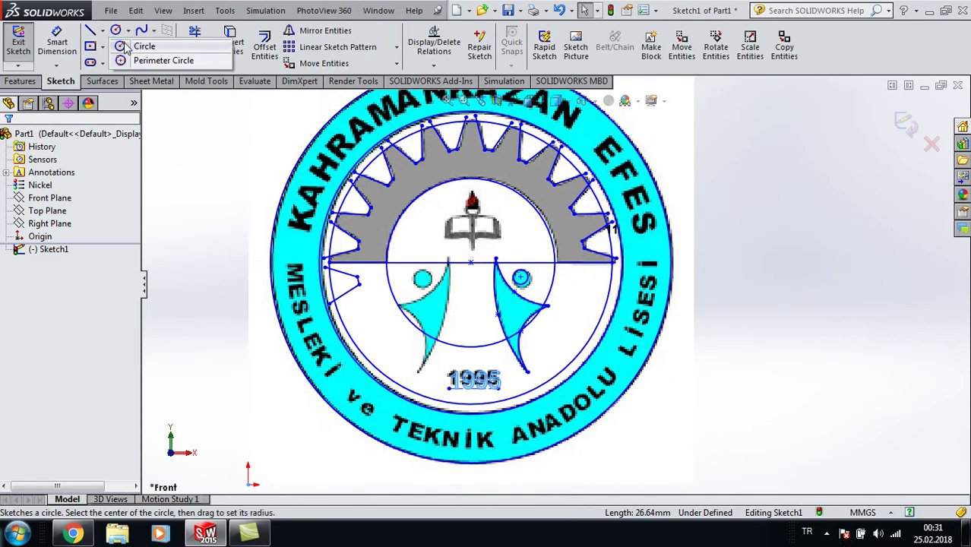
click(126, 47)
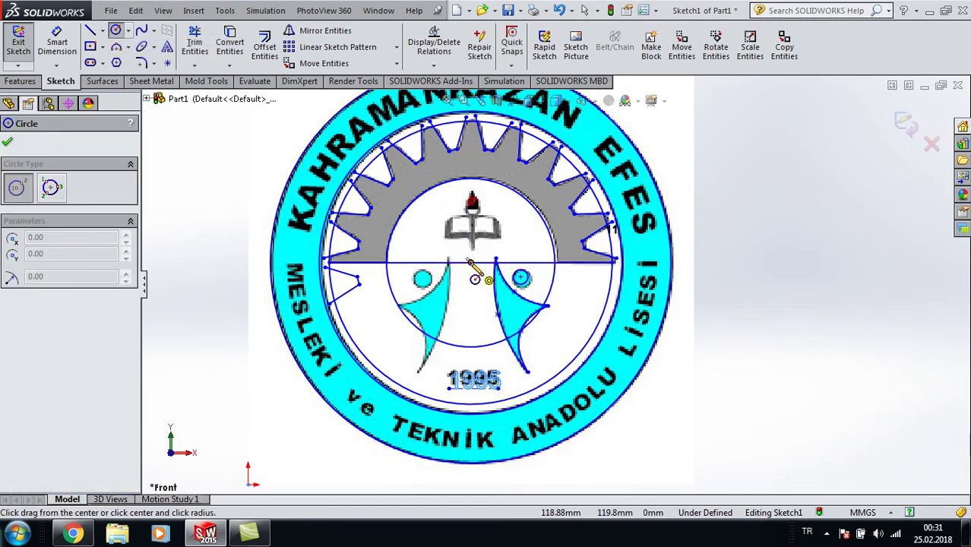
click(472, 262)
click(313, 260)
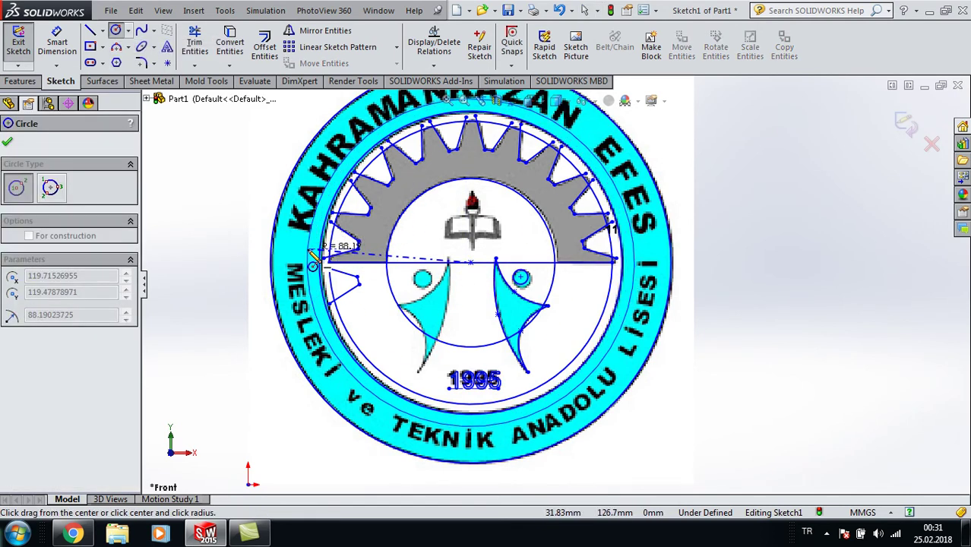
click(8, 143)
scroll(494, 221, up, 2)
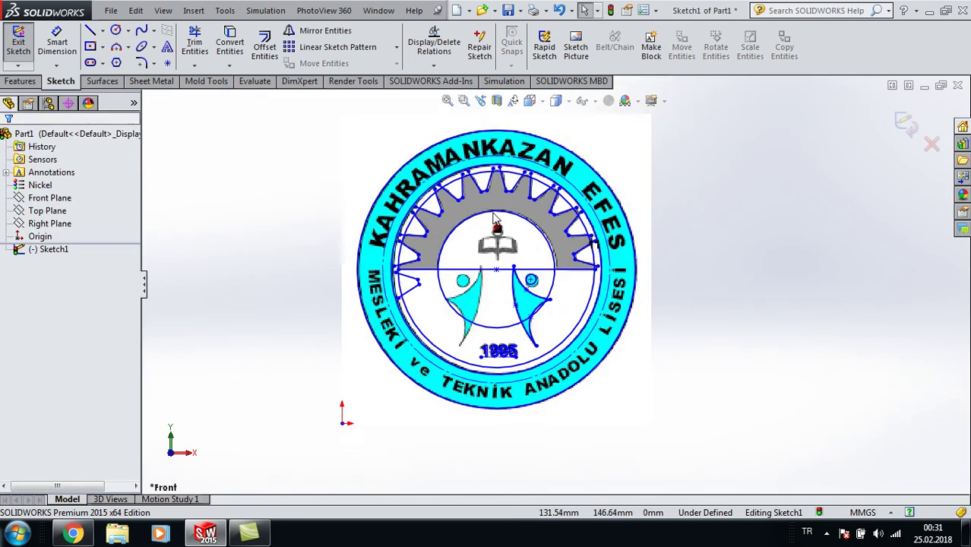
Exit the sketch and suppress Sketch Picture1 under Sketch1 so only traced lines remain.
click(910, 128)
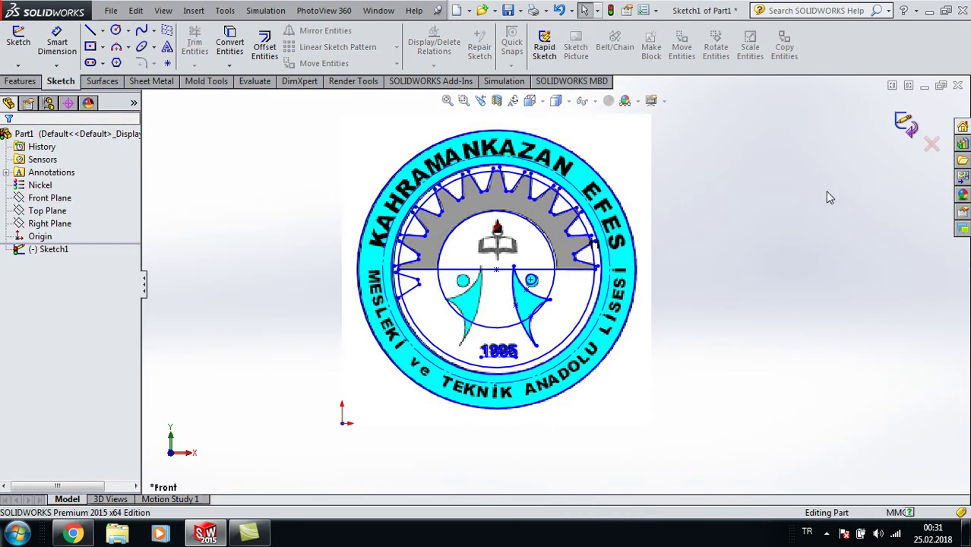
click(6, 250)
click(42, 260)
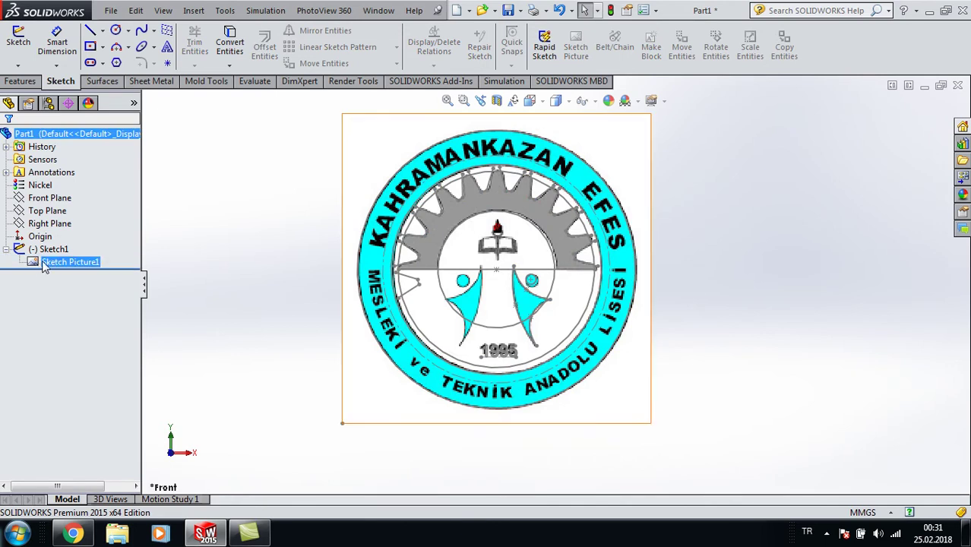
right_click(45, 259)
click(86, 297)
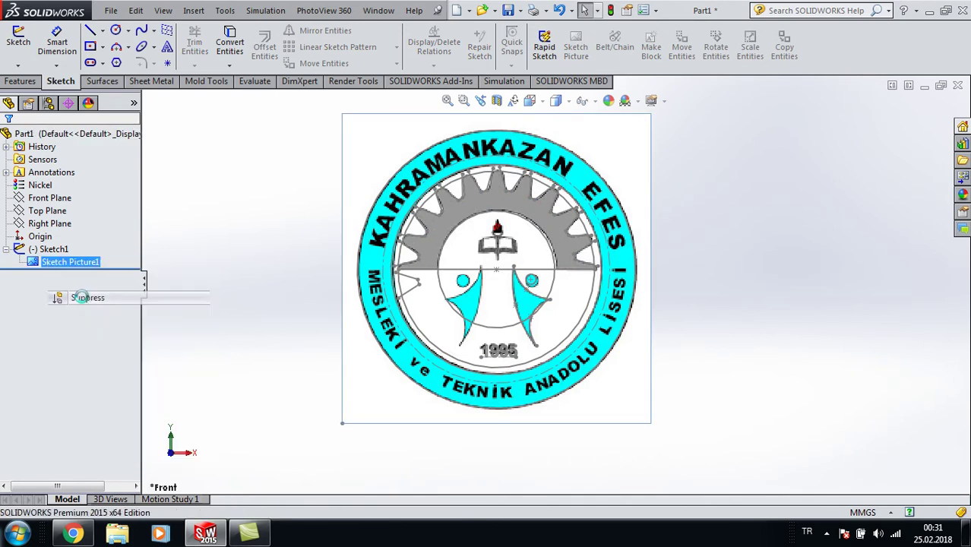
Reopen Sketch1 for editing.
right_click(53, 250)
click(59, 207)
scroll(480, 204, down, 3)
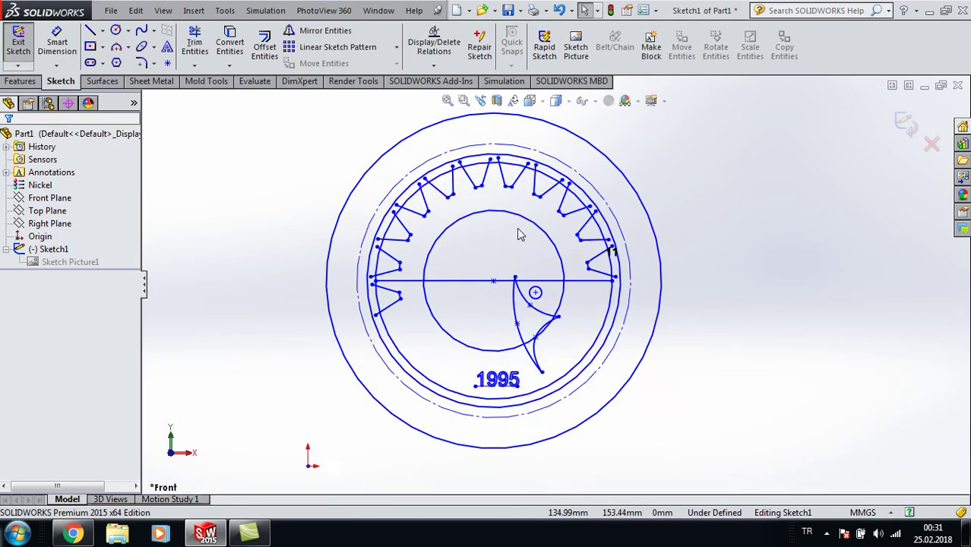
scroll(498, 229, down, 1)
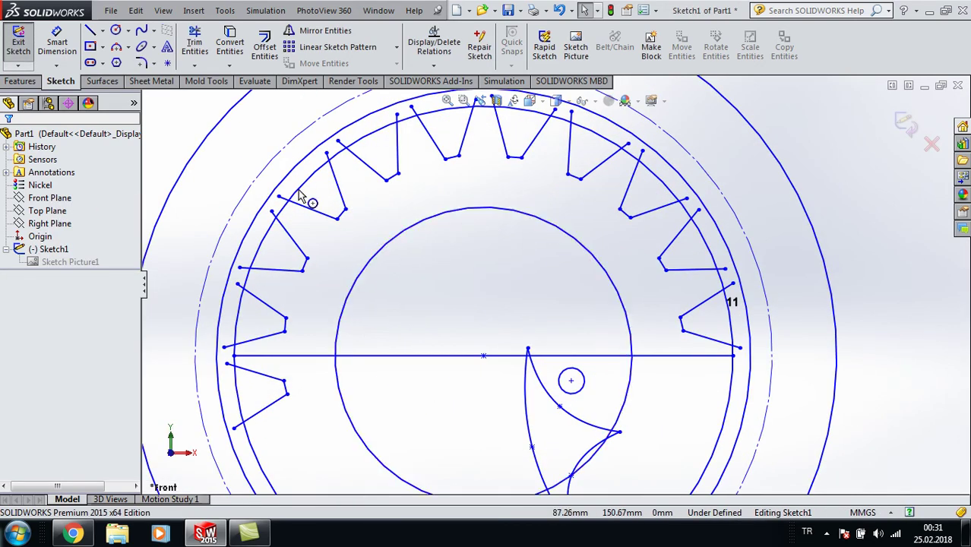
Power-trim away the inner circle's lower half and the arc between tooth 11's lines.
click(195, 42)
scroll(554, 284, up, 3)
click(22, 280)
drag(449, 455, 452, 460)
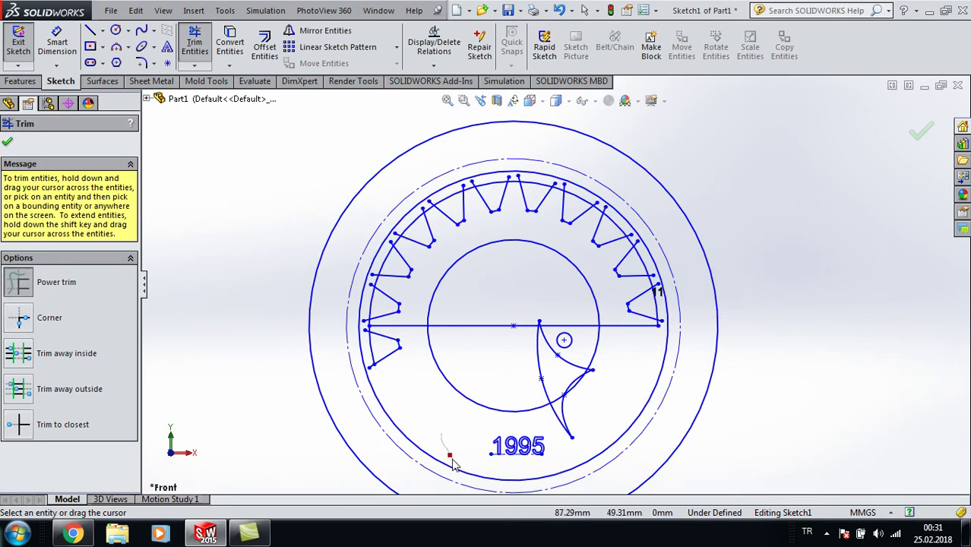
scroll(630, 346, down, 3)
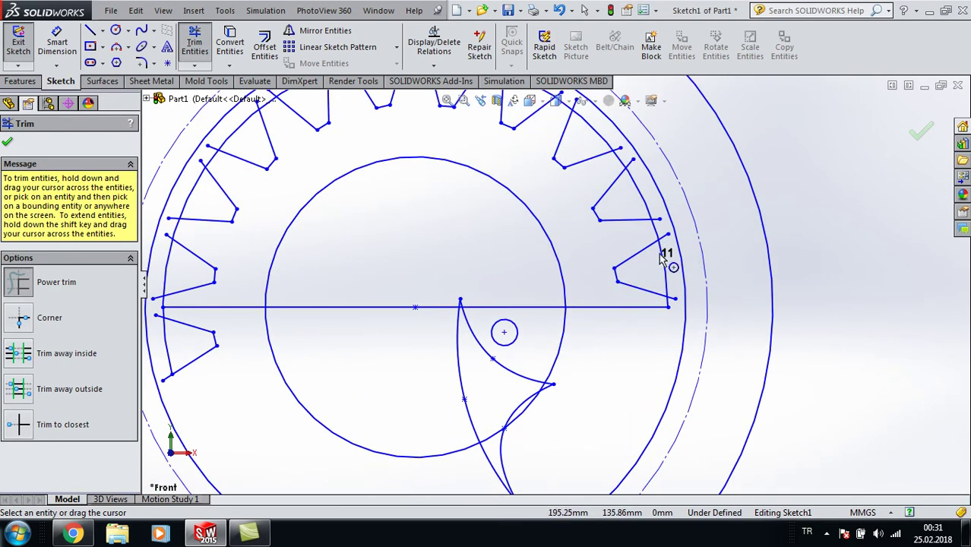
scroll(661, 258, down, 4)
drag(663, 399, 620, 302)
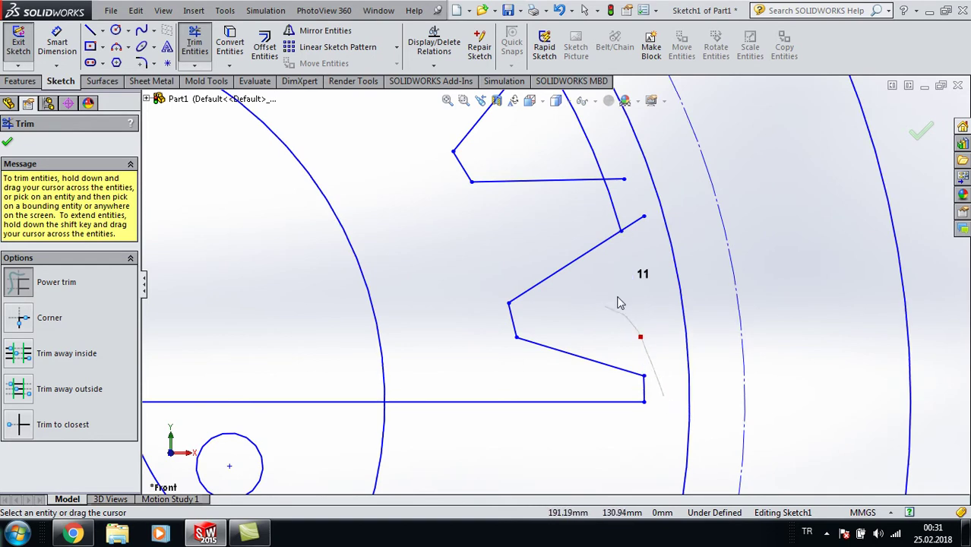
Trim the inner arc pieces between neighbouring teeth and one tooth line tip.
scroll(617, 200, up, 3)
scroll(617, 199, up, 2)
scroll(722, 327, up, 2)
scroll(585, 264, down, 4)
scroll(585, 265, down, 2)
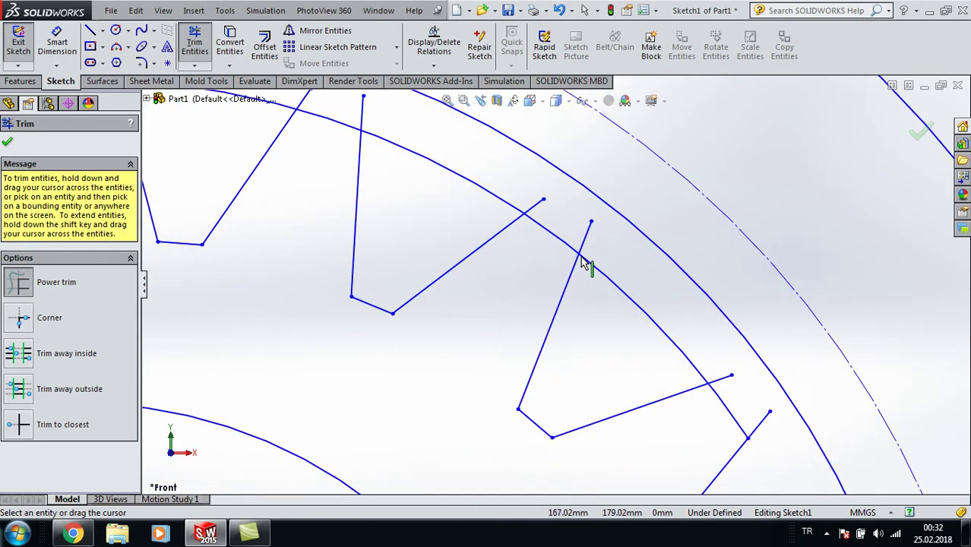
drag(745, 418, 605, 298)
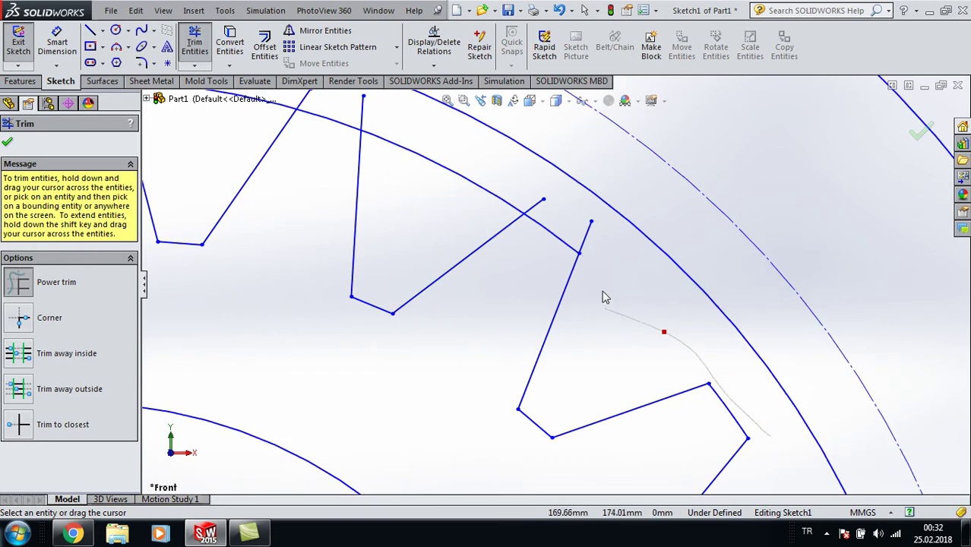
scroll(418, 156, up, 2)
scroll(499, 254, up, 2)
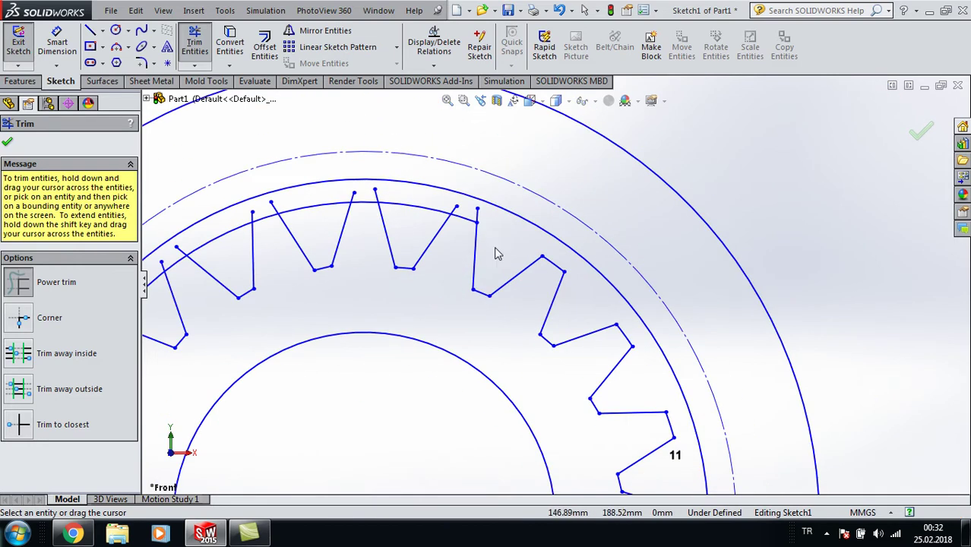
scroll(511, 216, down, 5)
drag(509, 209, 156, 175)
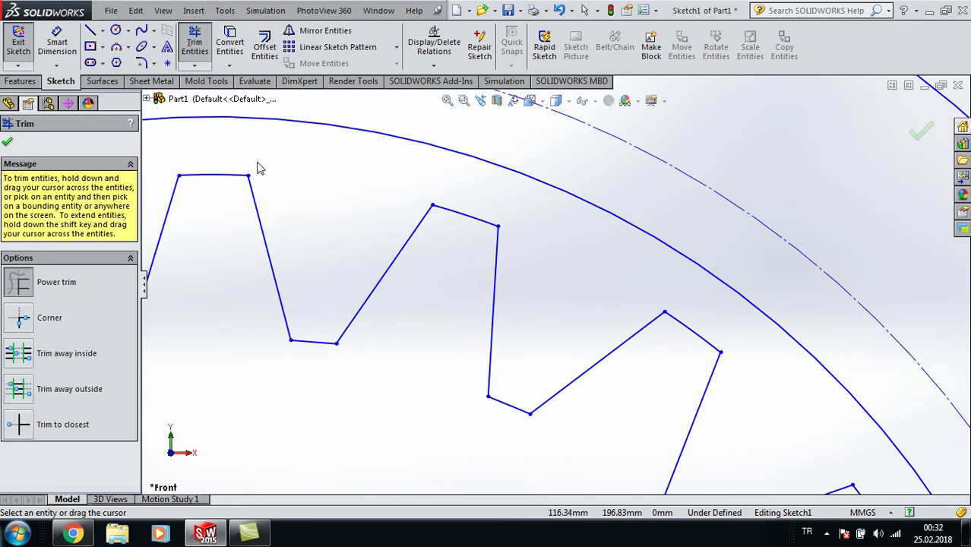
scroll(257, 168, up, 3)
scroll(363, 256, down, 3)
drag(403, 296, 255, 378)
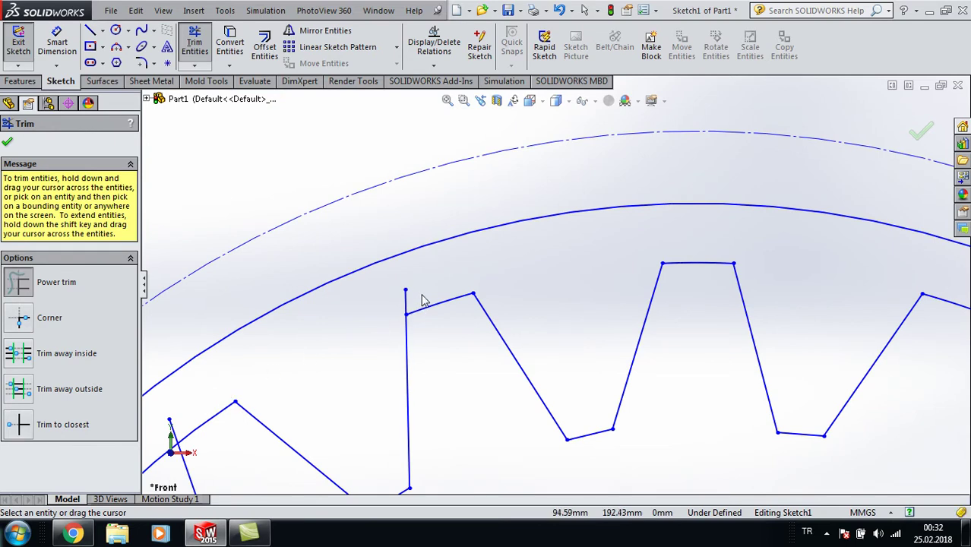
Trim the short tooth tip and the inner arc segments below the teeth.
scroll(452, 266, up, 1)
scroll(428, 274, up, 2)
scroll(428, 274, up, 2)
scroll(519, 384, up, 1)
scroll(494, 256, down, 1)
scroll(499, 260, down, 1)
scroll(508, 269, down, 1)
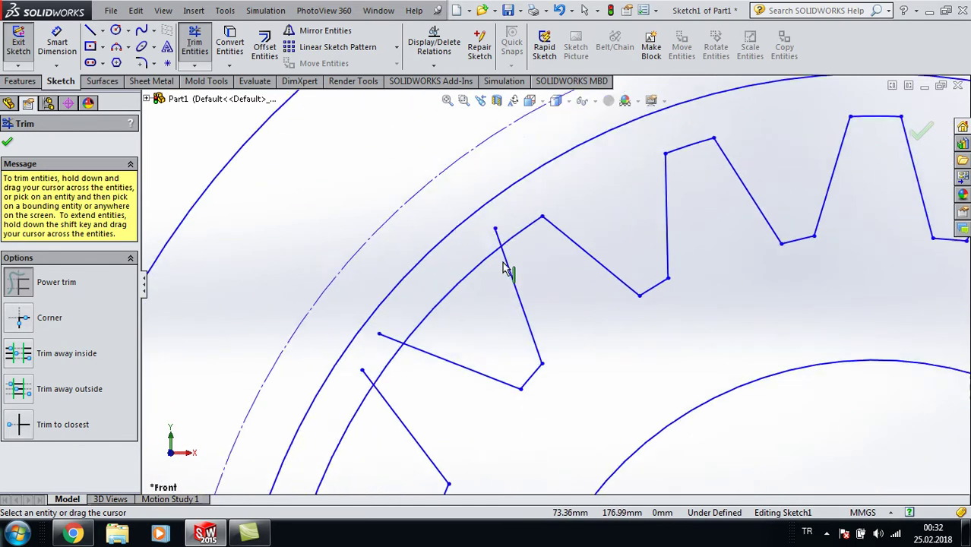
scroll(507, 259, down, 1)
drag(509, 225, 451, 336)
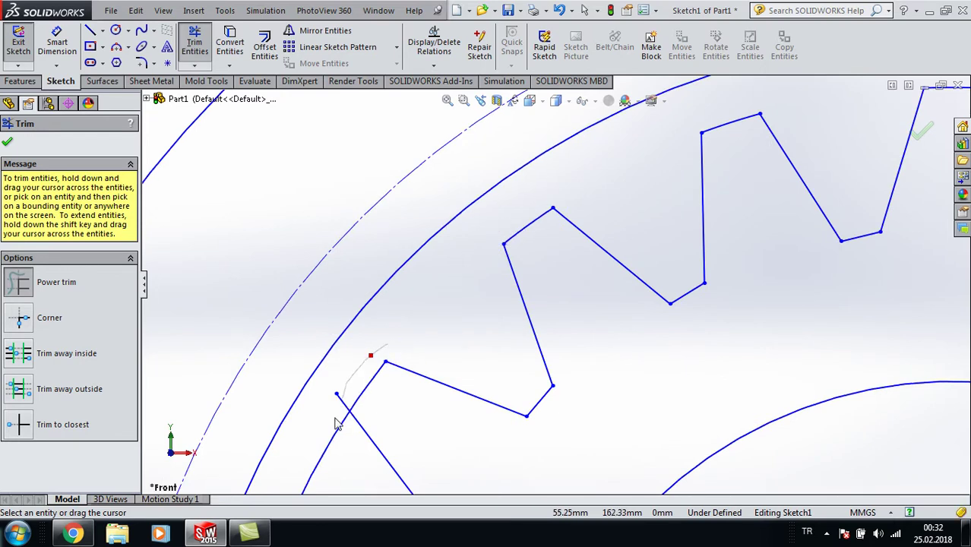
scroll(465, 288, up, 1)
scroll(465, 288, up, 1)
scroll(537, 321, up, 1)
scroll(501, 343, down, 1)
scroll(501, 341, down, 1)
scroll(455, 241, down, 1)
scroll(455, 241, down, 1)
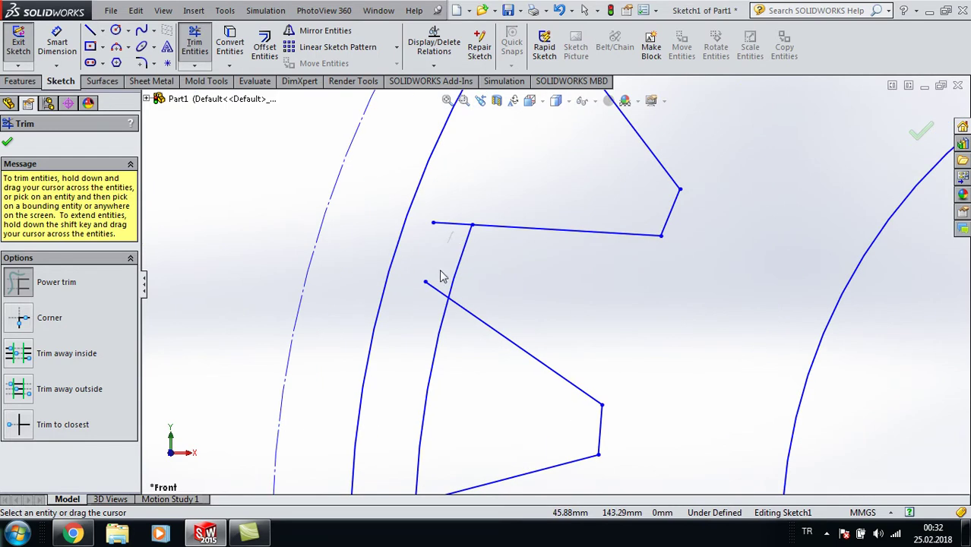
drag(443, 372, 431, 266)
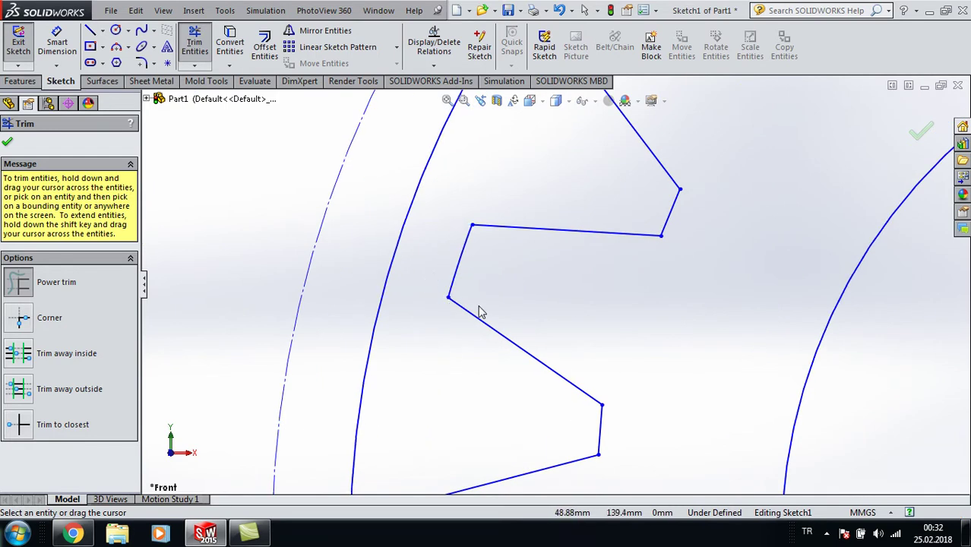
Trim the lower tooth's extra edge and the remaining slanted stub near the bottom tooth.
scroll(479, 311, up, 2)
scroll(547, 453, down, 1)
scroll(566, 419, down, 1)
drag(563, 456, 480, 413)
drag(534, 365, 559, 402)
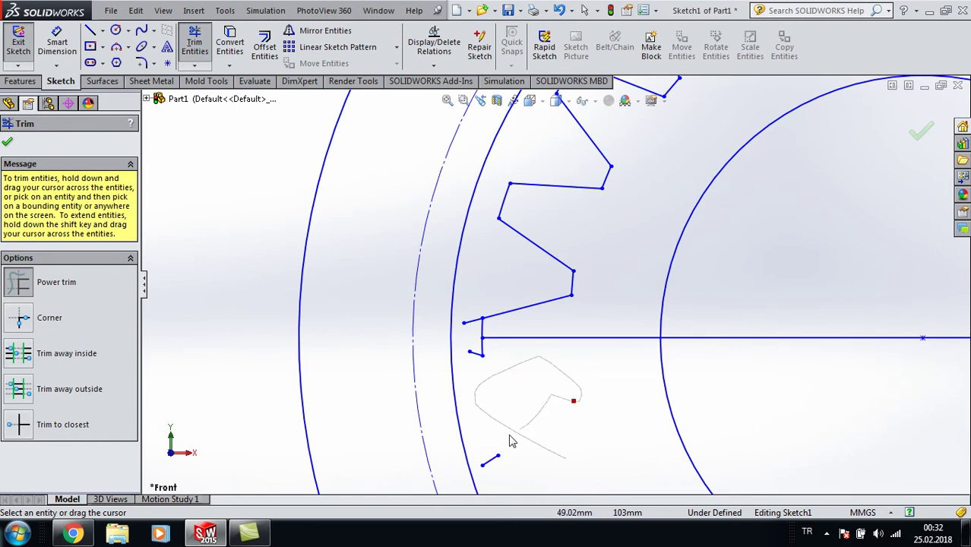
scroll(490, 424, down, 3)
scroll(513, 366, down, 2)
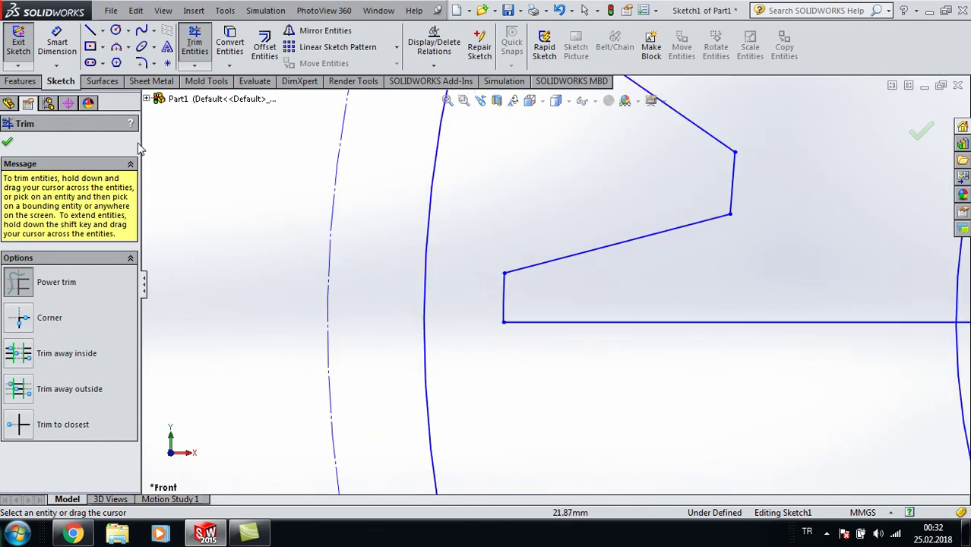
Start a sketch fillet, enter 1 as the radius, and pick four tooth corners.
click(141, 63)
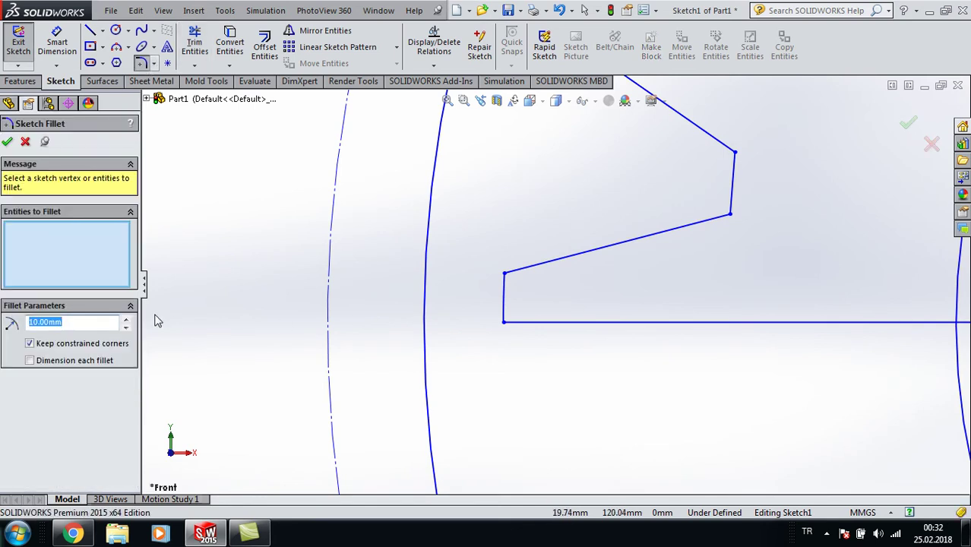
text(1)
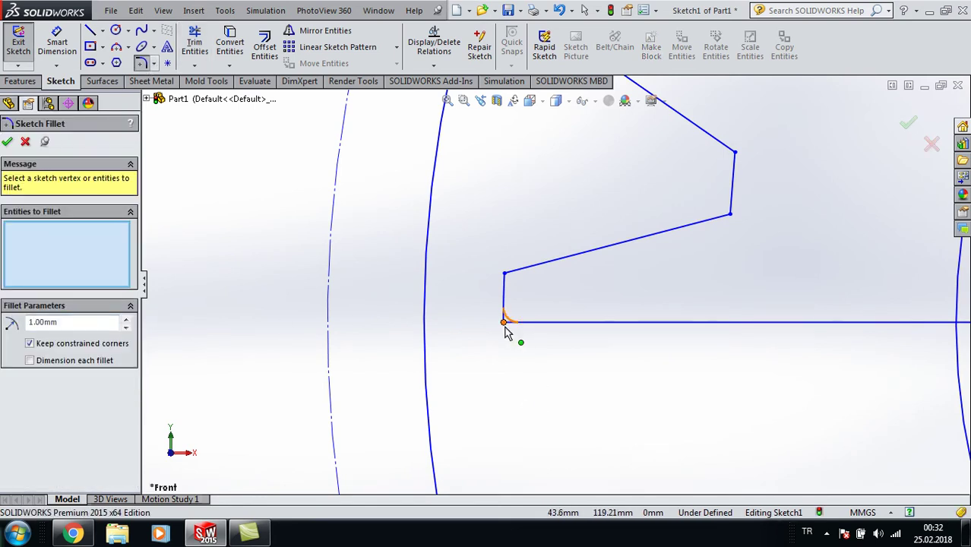
click(504, 321)
click(505, 272)
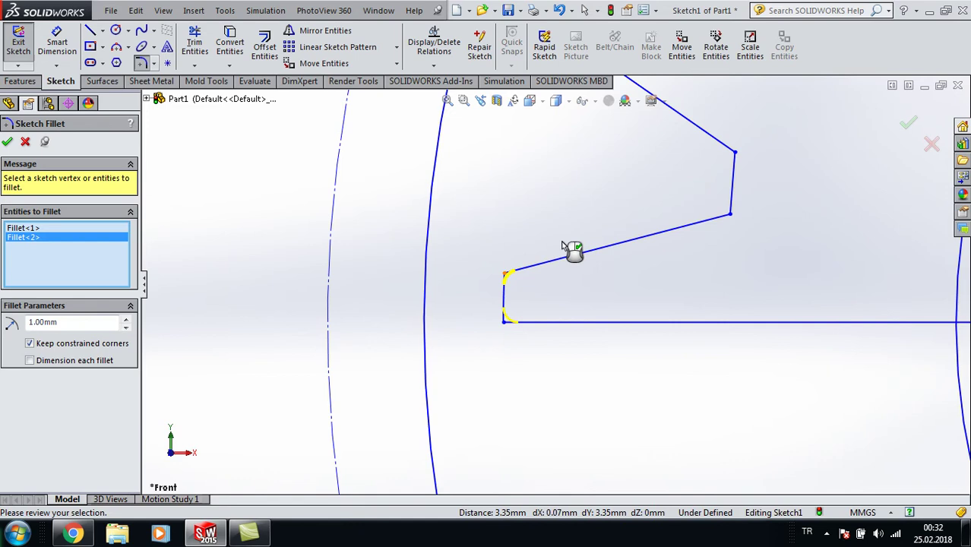
click(729, 214)
click(735, 152)
scroll(760, 189, up, 3)
scroll(753, 183, up, 2)
scroll(676, 166, up, 2)
scroll(604, 265, down, 3)
scroll(525, 319, down, 1)
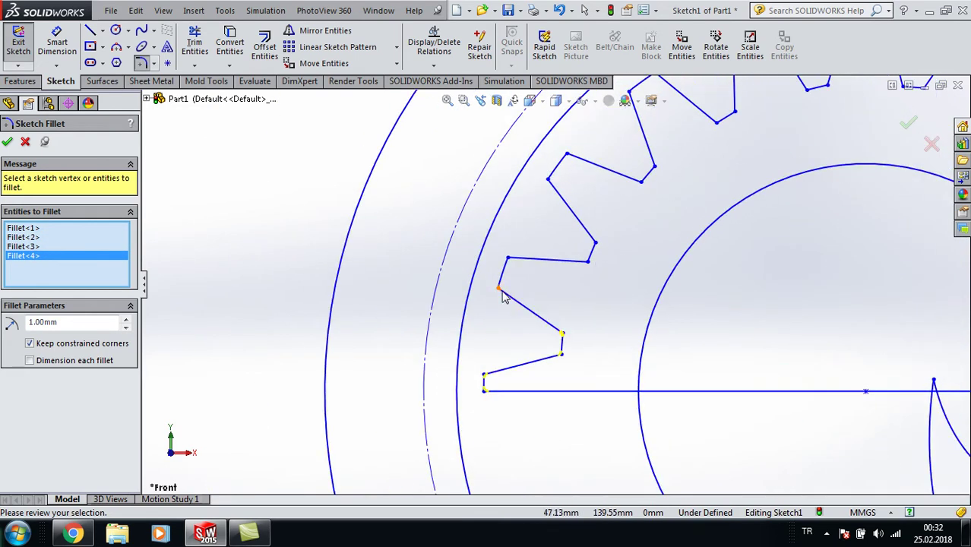
Add more tooth corners, confirm, then cancel the conflicting fillet selection.
click(507, 259)
click(589, 261)
click(595, 243)
click(549, 180)
click(567, 157)
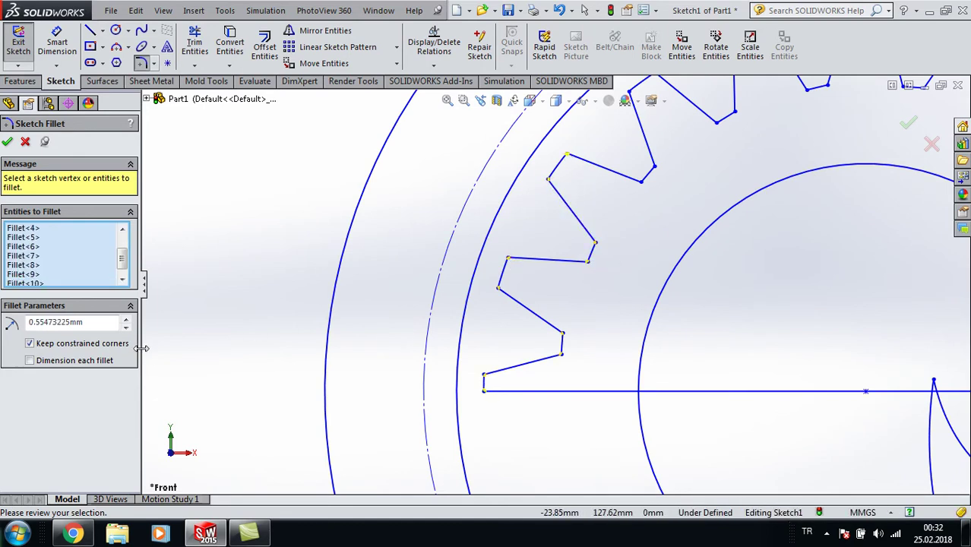
key(Return)
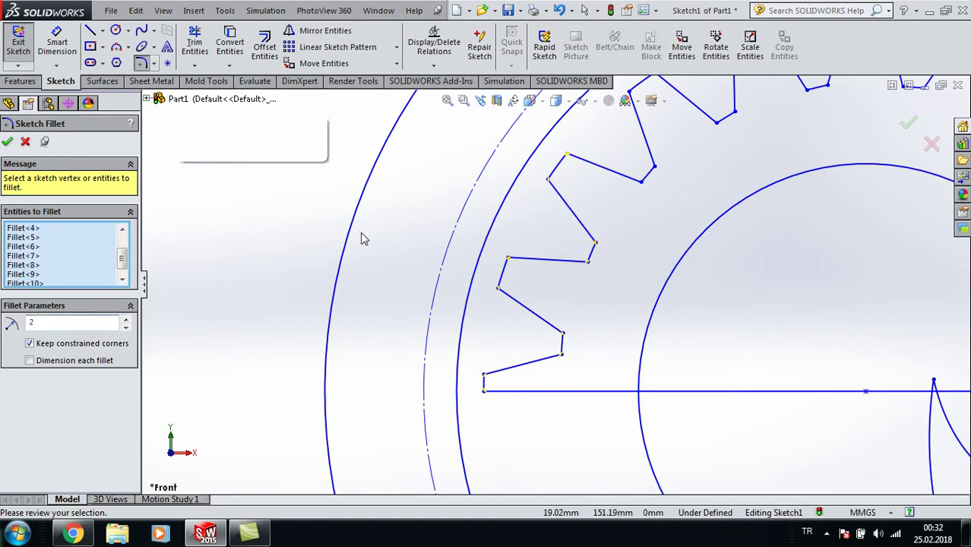
click(25, 142)
Restart the sketch fillet at 2 mm radius and pick the first five tooth corners.
click(141, 62)
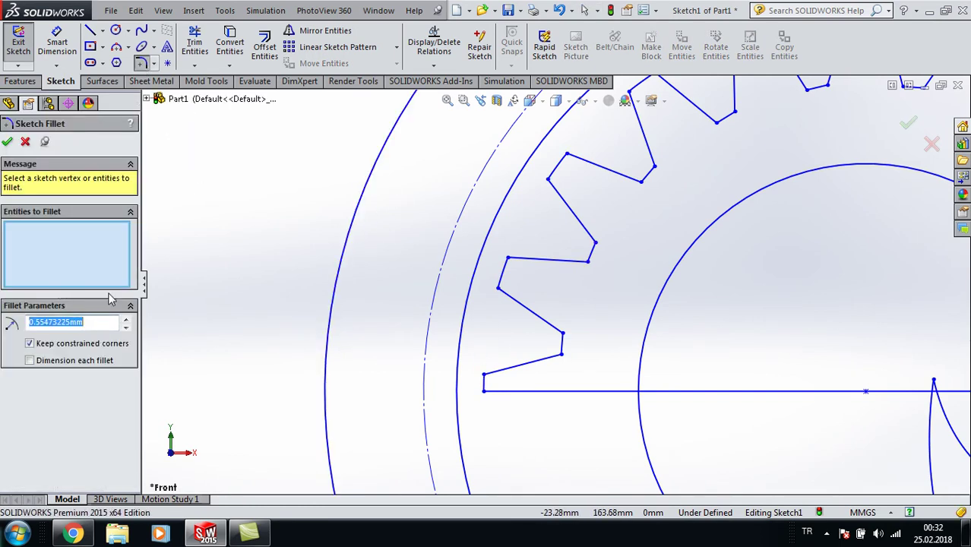
text(2.00mm)
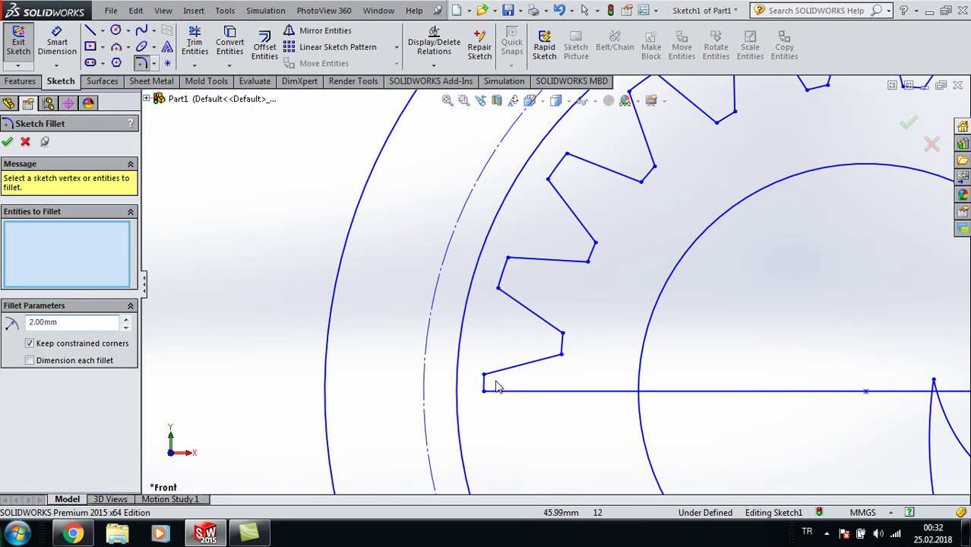
click(485, 375)
click(563, 355)
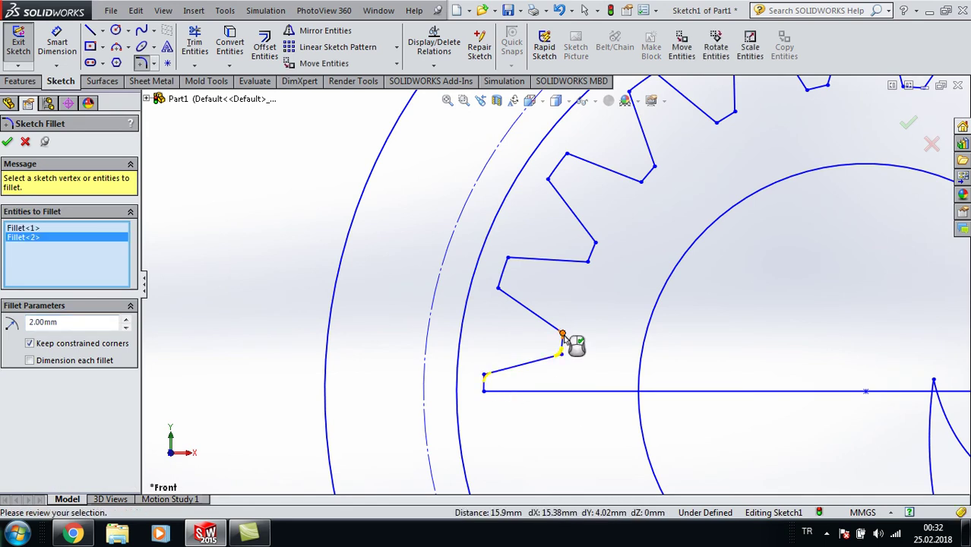
click(562, 333)
click(500, 288)
click(507, 259)
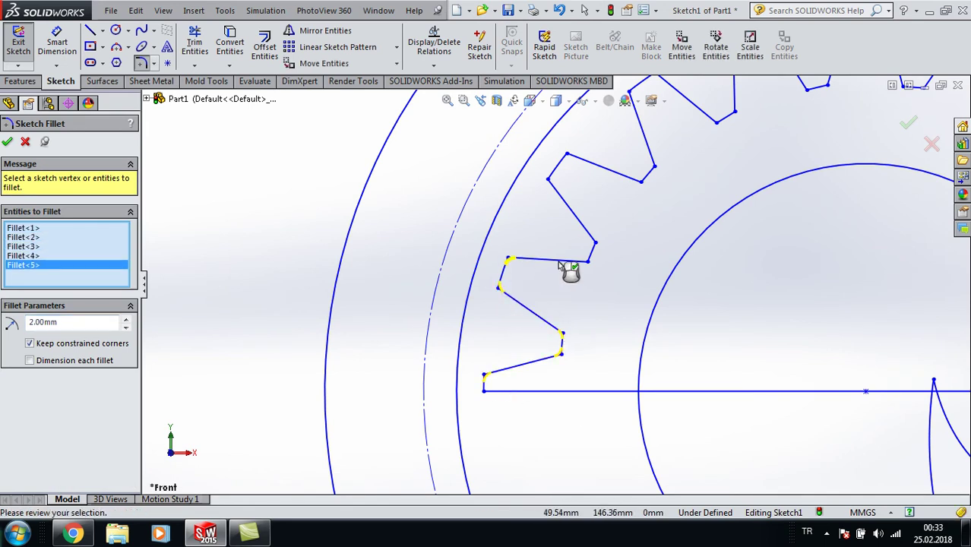
Add the following teeth's corners and apply the 2 mm fillets.
click(587, 260)
click(594, 244)
click(549, 179)
click(567, 155)
click(641, 180)
click(653, 166)
click(8, 144)
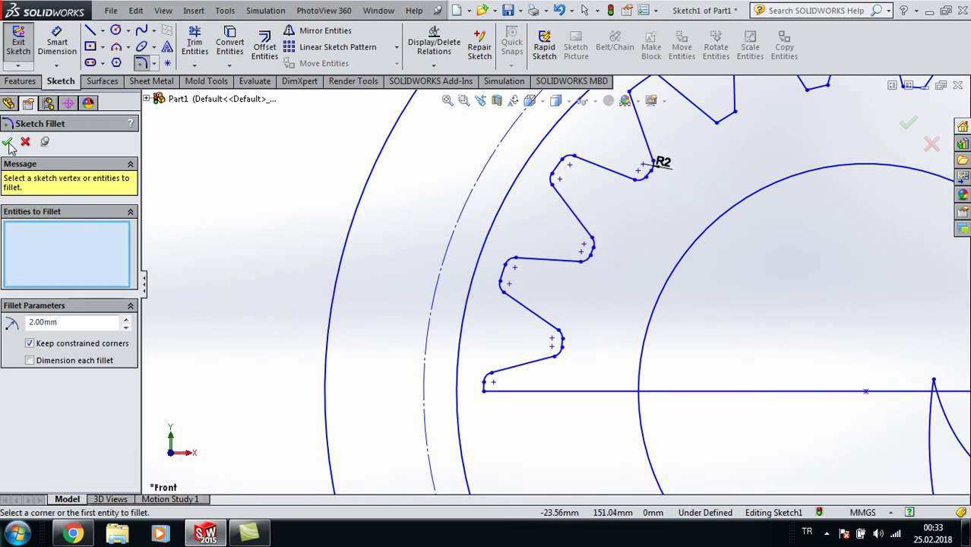
click(7, 144)
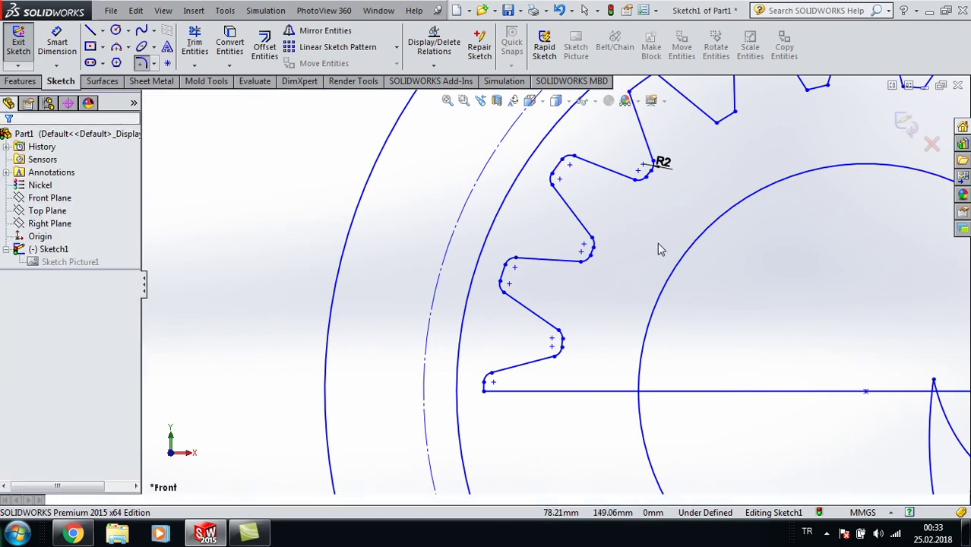
Reopen Sketch Fillet and pick the corner vertices of the next three teeth.
scroll(660, 250, up, 3)
scroll(654, 312, up, 2)
scroll(618, 288, down, 3)
scroll(627, 336, down, 3)
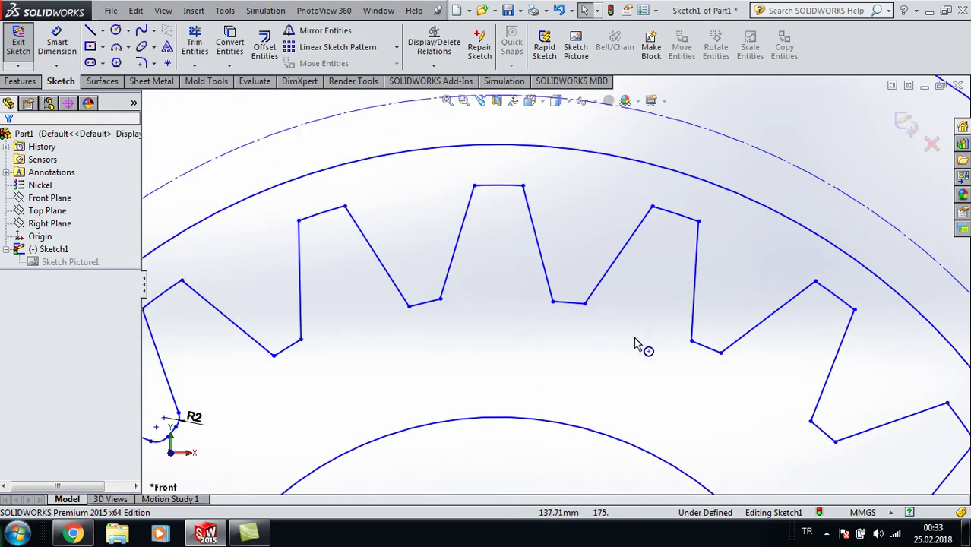
scroll(628, 337, up, 1)
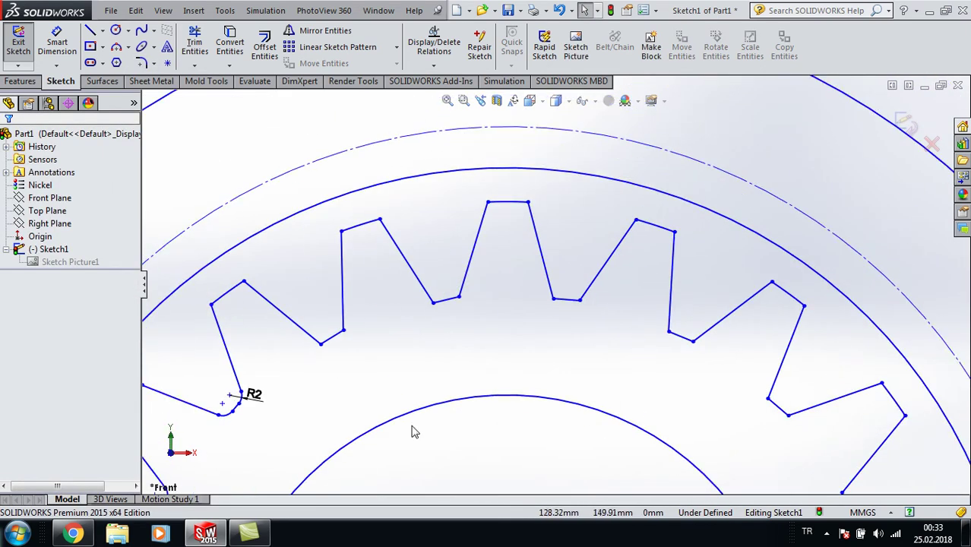
click(142, 63)
scroll(380, 342, up, 2)
scroll(367, 340, down, 3)
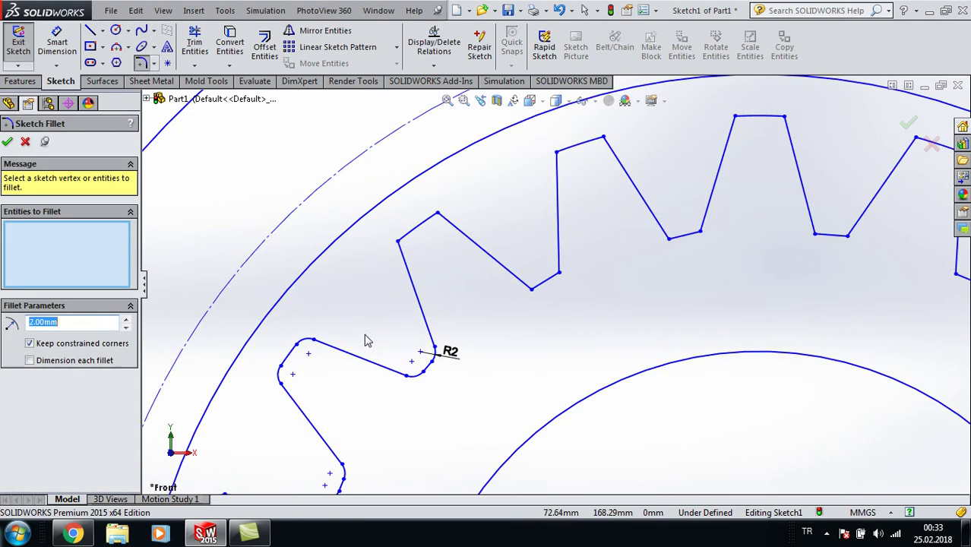
click(399, 241)
click(438, 215)
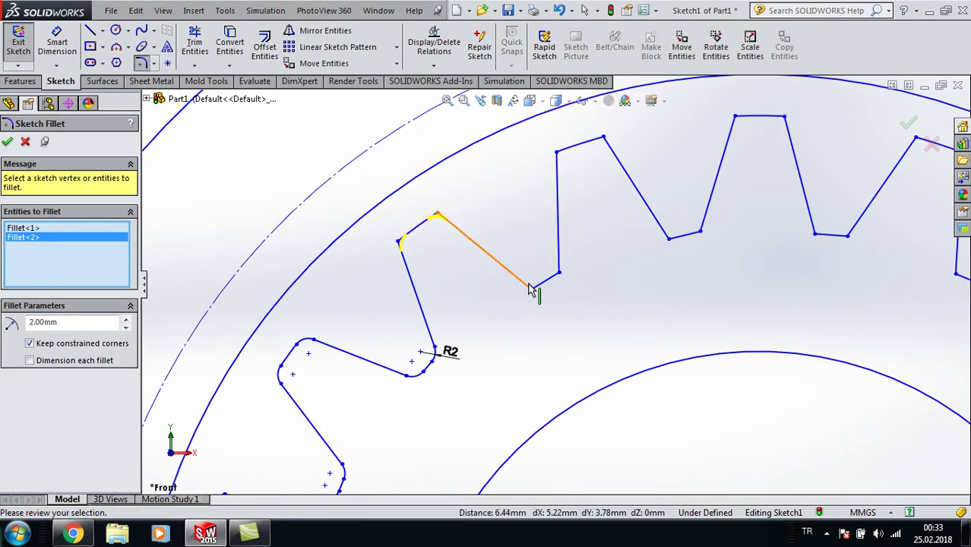
click(559, 271)
click(557, 152)
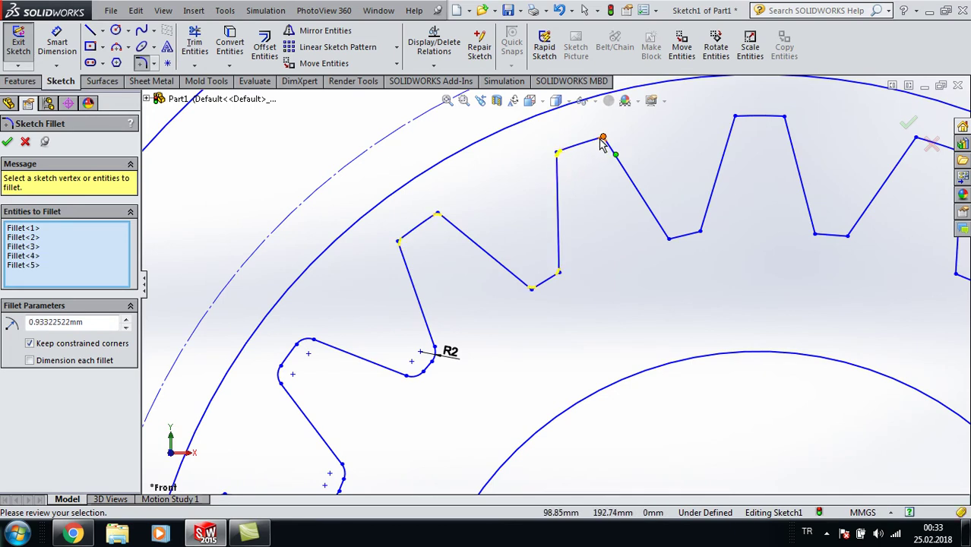
click(669, 238)
click(700, 231)
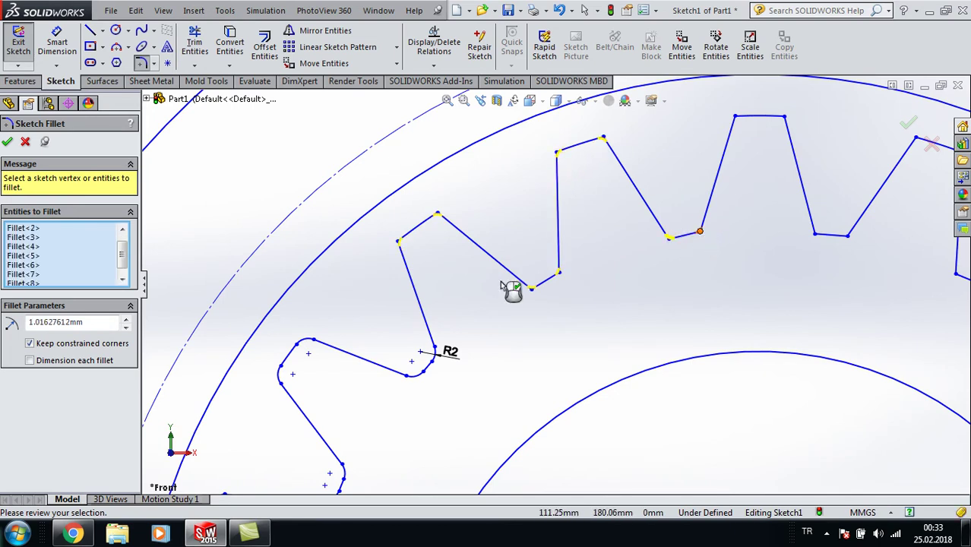
Set the fillet radius to 2 mm, add four more tooth corners, and apply the fillets.
double_click(107, 324)
text(2)
key(Return)
click(734, 119)
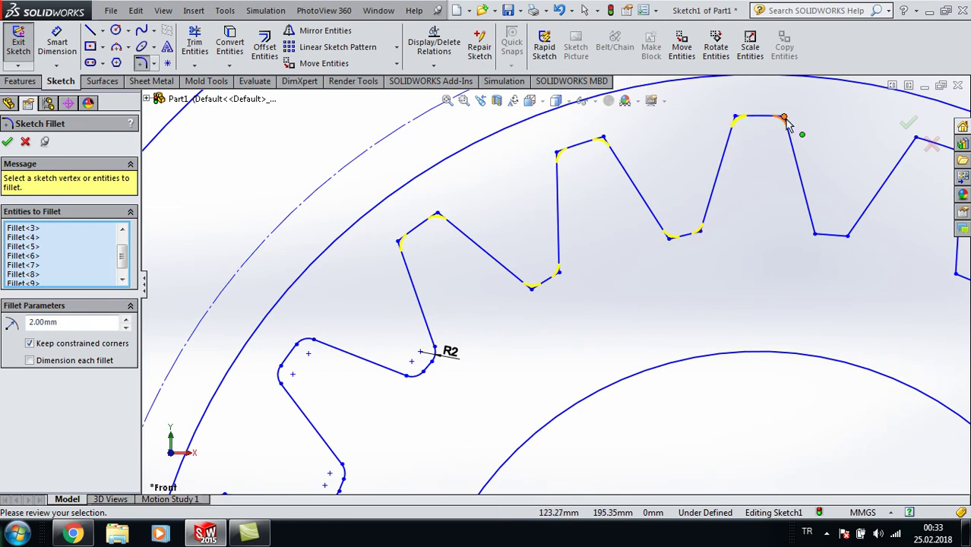
click(786, 120)
click(816, 234)
click(848, 236)
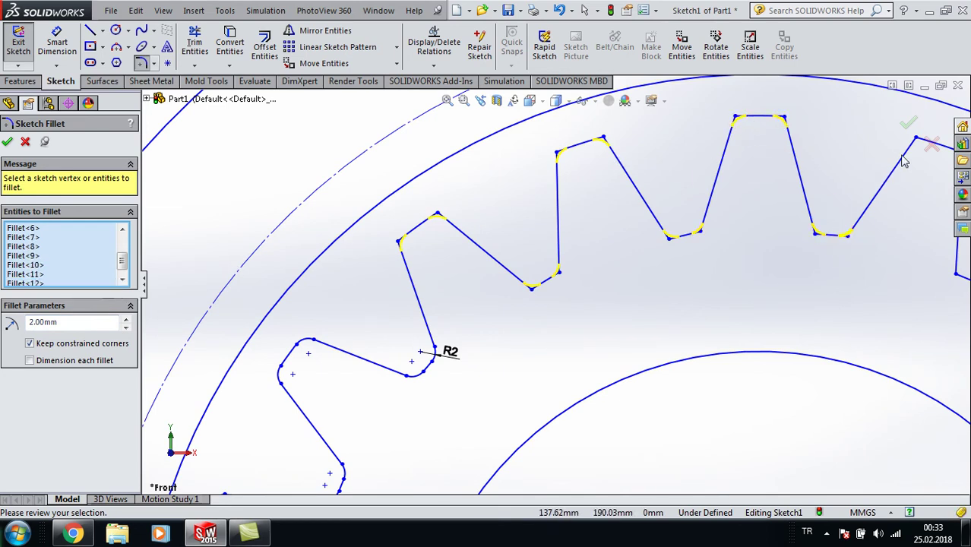
click(8, 143)
scroll(807, 290, up, 3)
scroll(714, 281, up, 2)
scroll(646, 274, down, 2)
scroll(340, 285, down, 3)
scroll(623, 293, down, 2)
scroll(406, 158, up, 2)
scroll(411, 163, down, 2)
scroll(440, 222, down, 1)
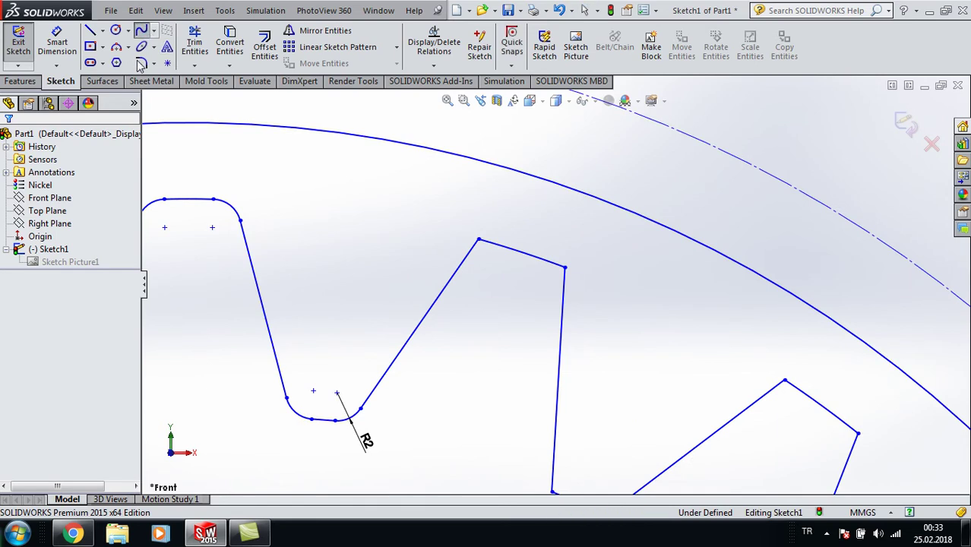
Restart the 2 mm sketch fillet and pick corners on the next right-side teeth.
click(139, 64)
click(479, 240)
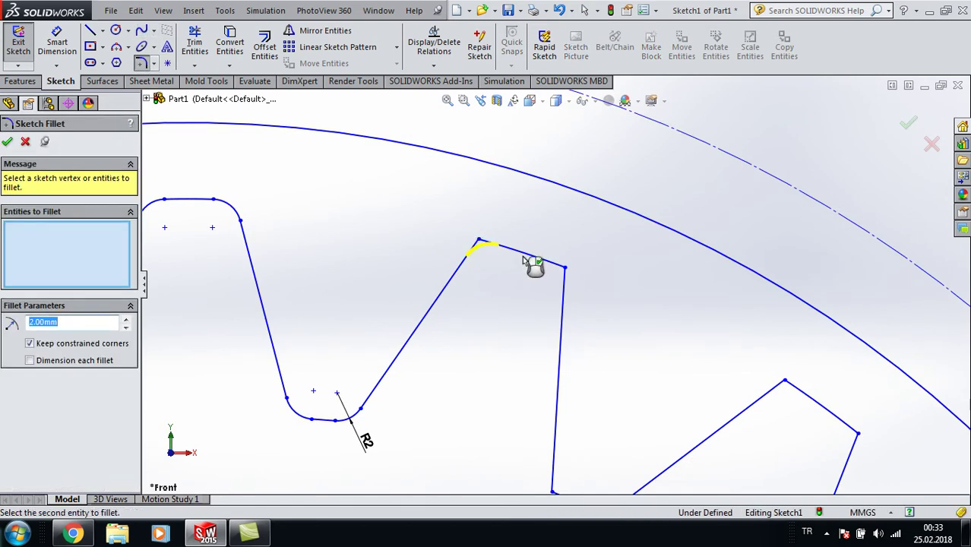
click(565, 267)
click(785, 380)
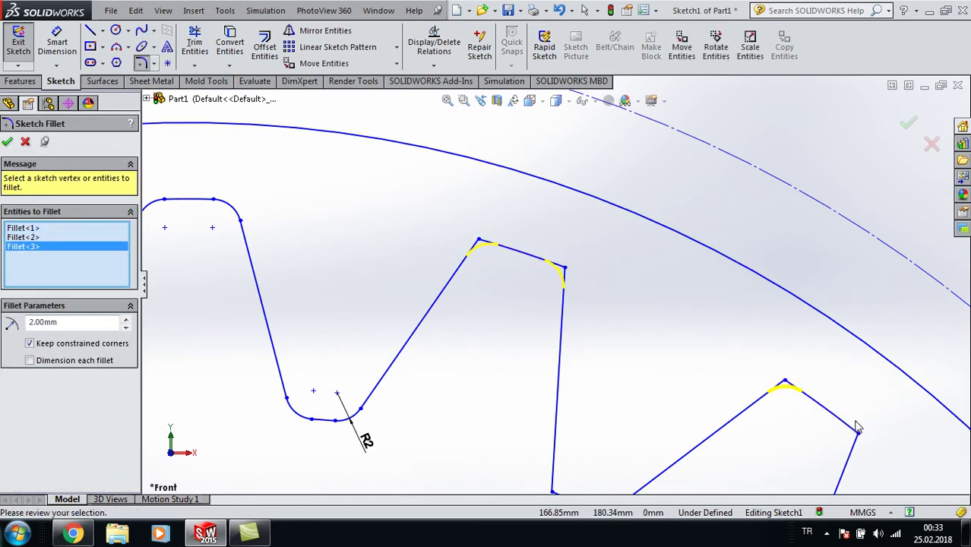
click(858, 434)
scroll(751, 348, up, 3)
scroll(566, 391, down, 2)
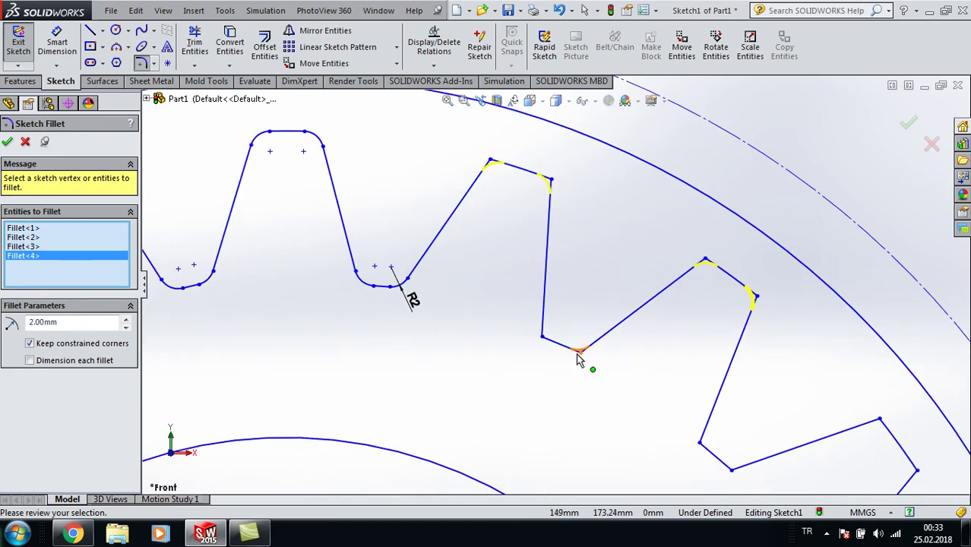
click(580, 351)
click(544, 344)
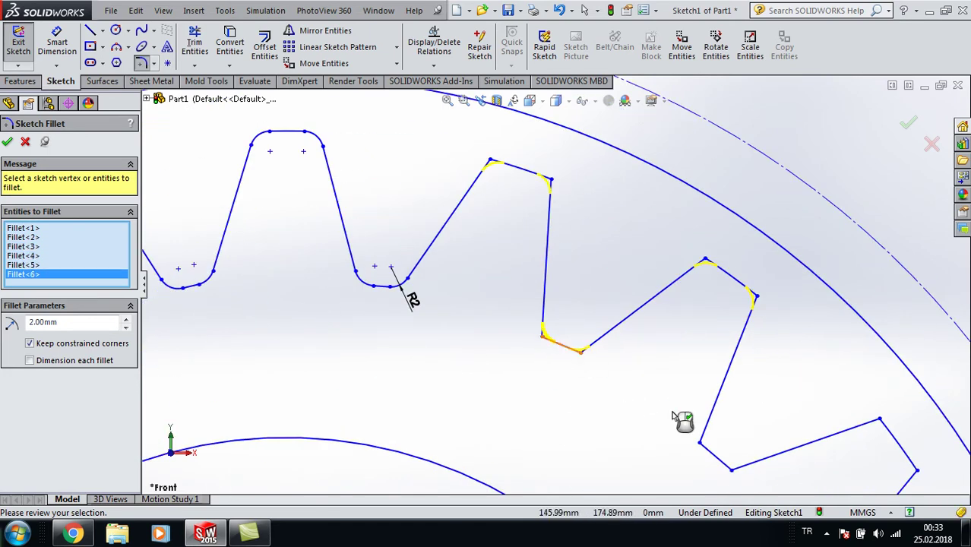
click(702, 446)
click(732, 468)
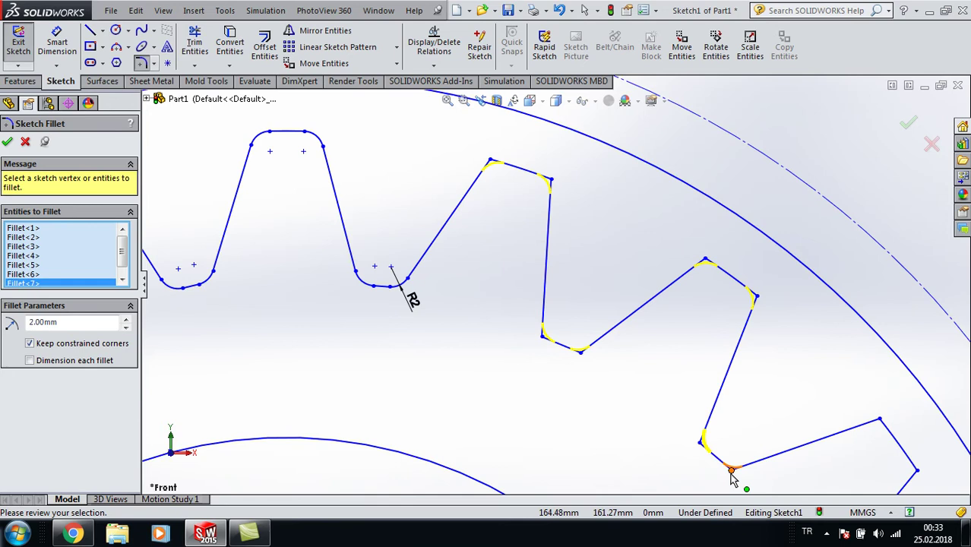
Add the last remaining tooth corners and apply the 2 mm fillets.
click(879, 421)
click(917, 469)
scroll(814, 377, up, 5)
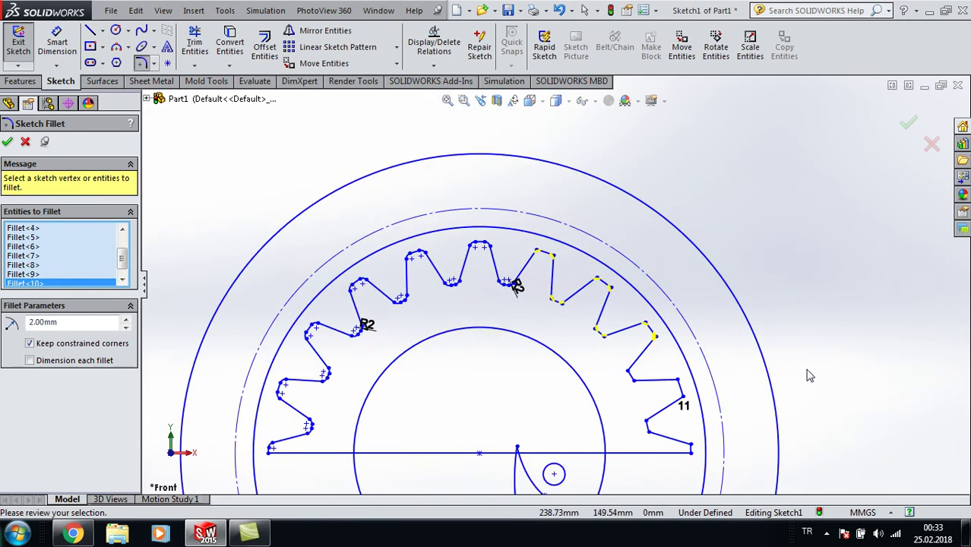
scroll(661, 398, down, 2)
click(626, 373)
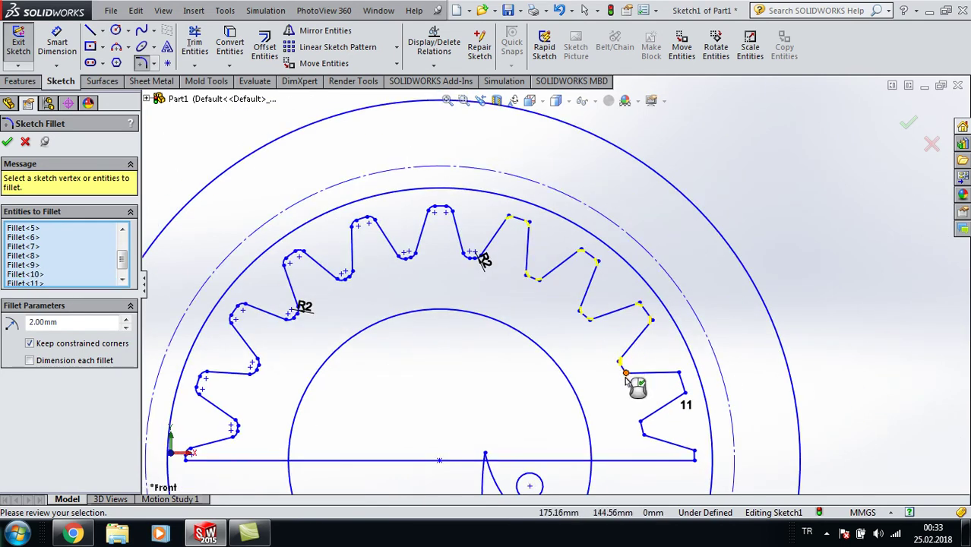
click(679, 372)
click(685, 393)
click(641, 422)
click(643, 428)
click(695, 454)
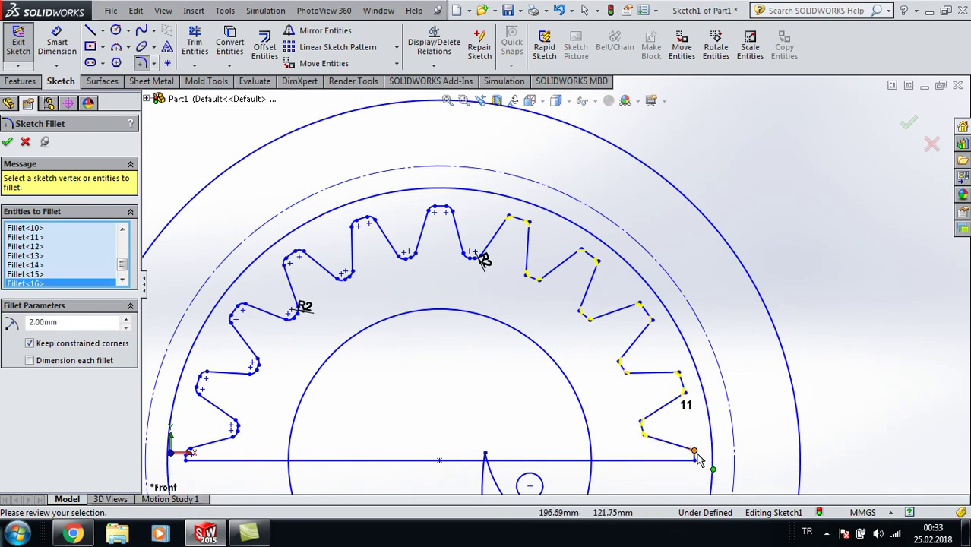
click(9, 143)
click(195, 42)
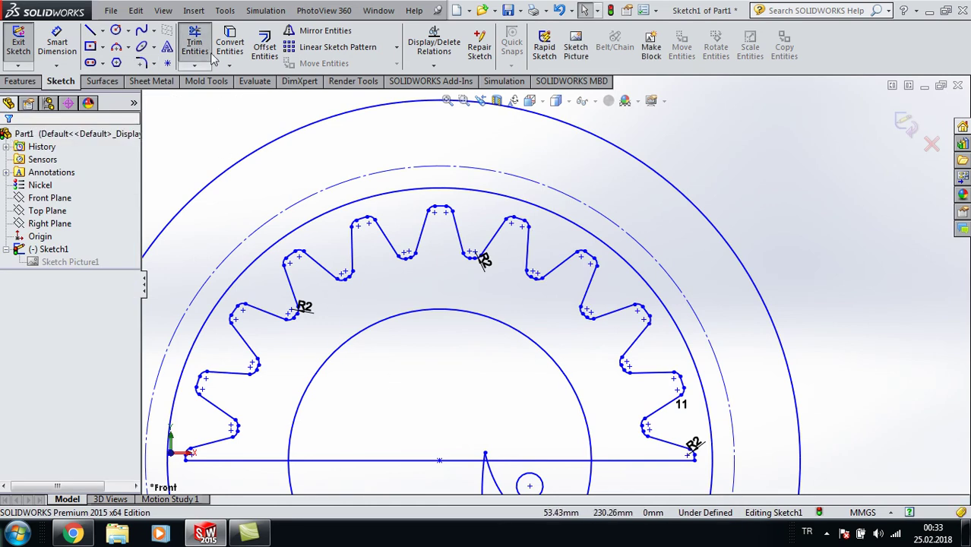
scroll(442, 342, up, 1)
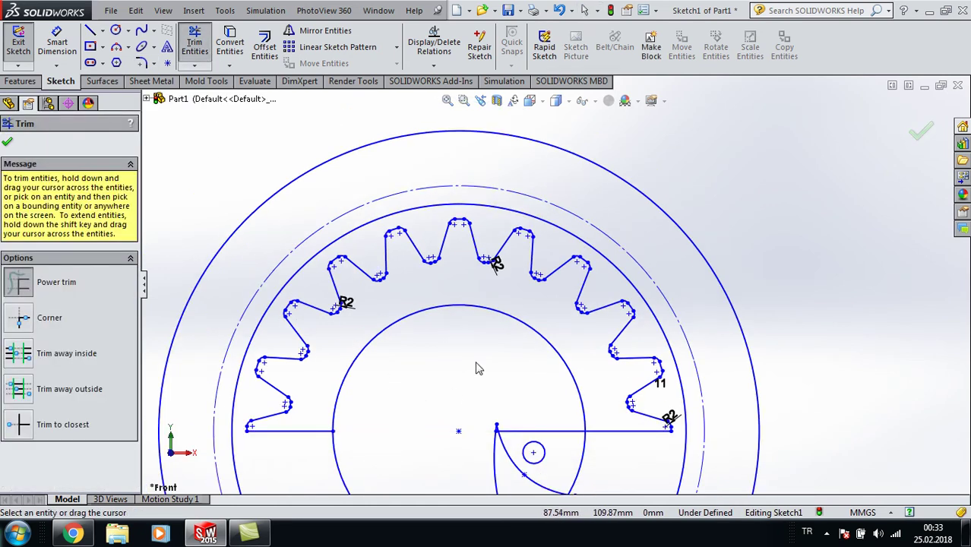
Power-trim the excess arc and curve pieces around the crescent below the gear.
scroll(456, 394, up, 4)
scroll(586, 374, down, 2)
scroll(585, 374, down, 4)
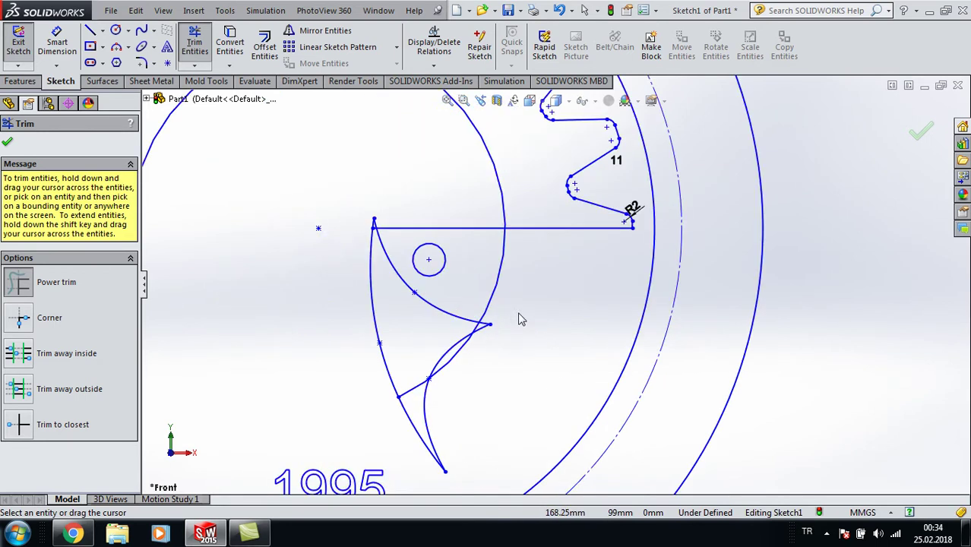
drag(487, 274, 459, 222)
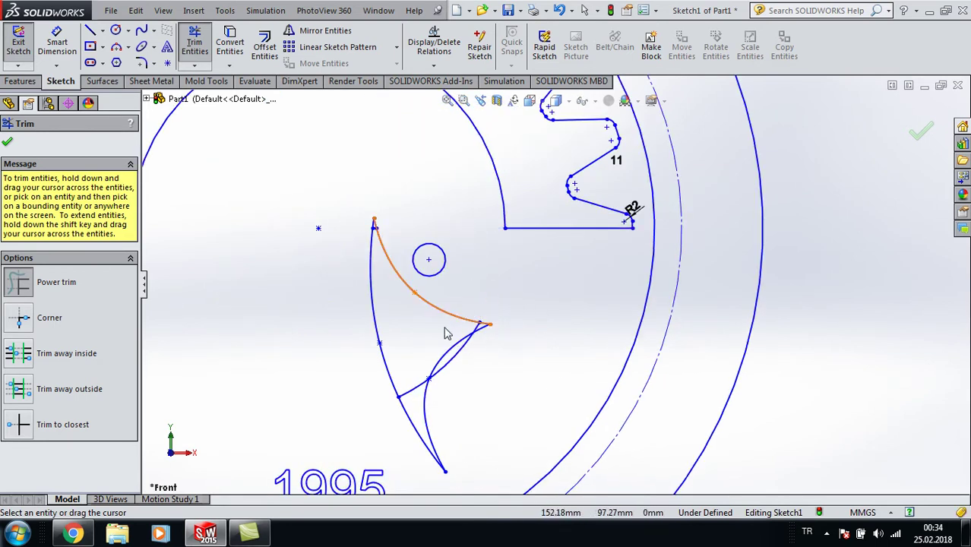
scroll(453, 319, down, 1)
click(467, 369)
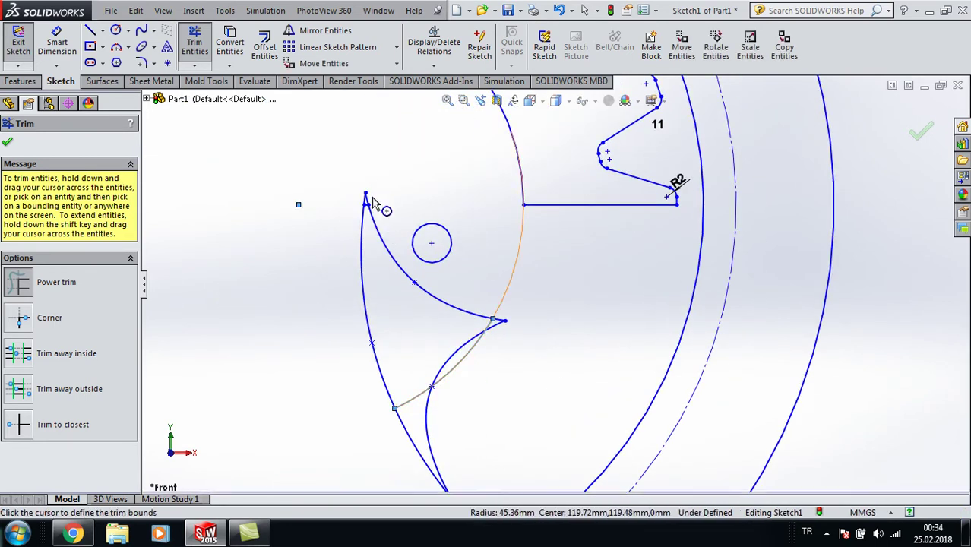
scroll(398, 206, down, 6)
scroll(413, 242, down, 2)
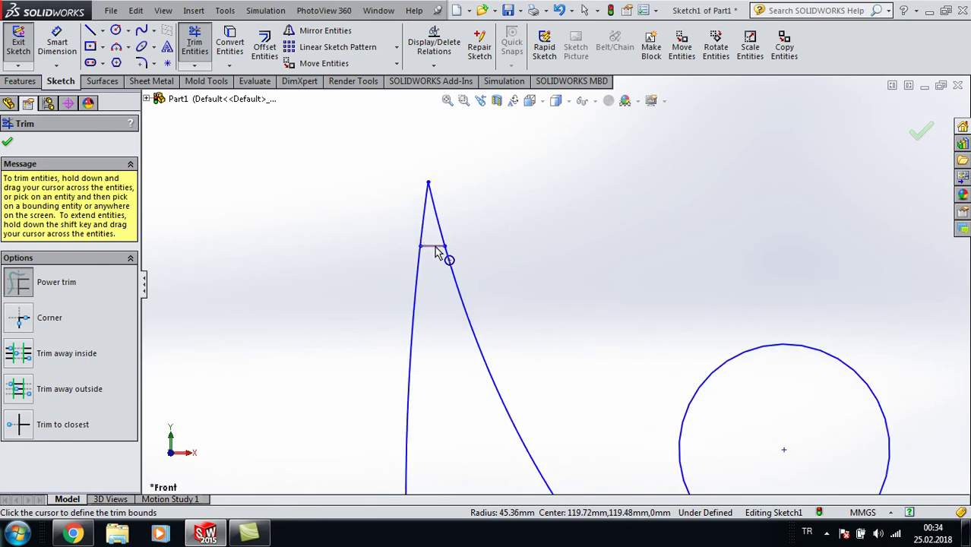
click(439, 253)
click(439, 247)
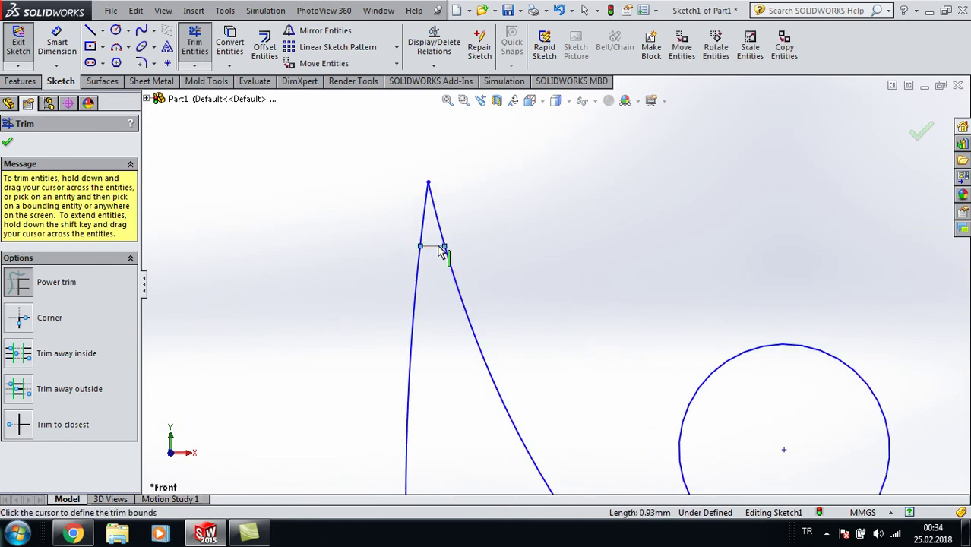
key(Escape)
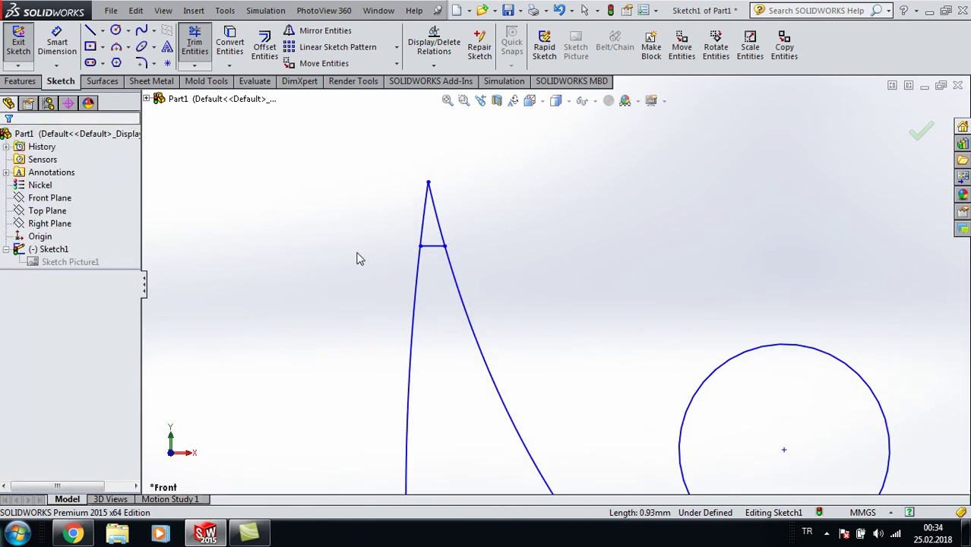
Delete the tiny segment at the crescent tip and the leftover lower arc piece.
click(436, 253)
key(Delete)
scroll(525, 250, up, 5)
scroll(661, 365, up, 4)
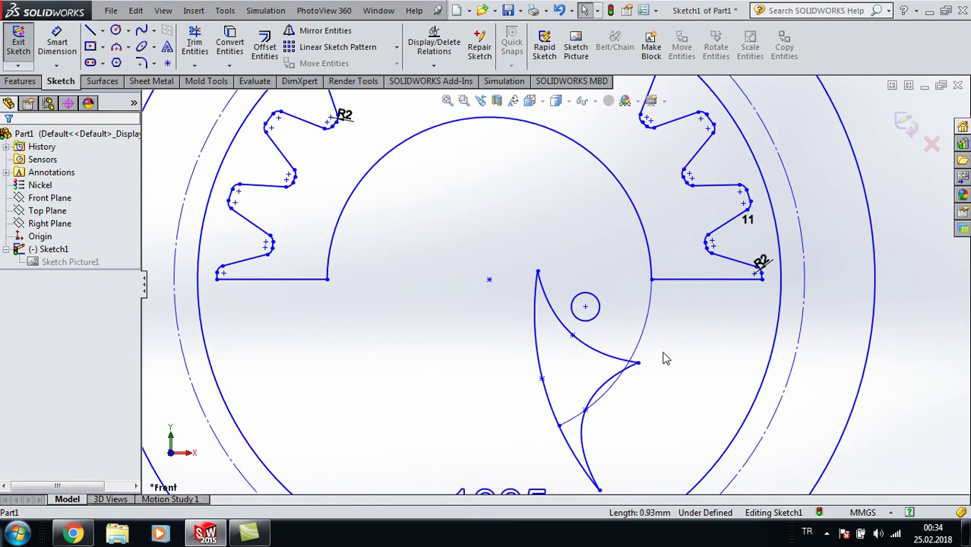
click(195, 41)
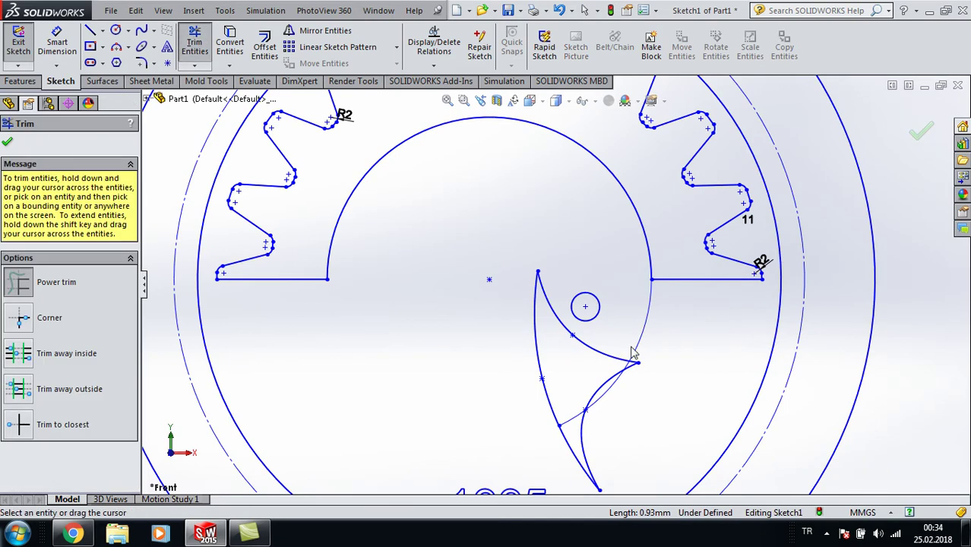
scroll(634, 373, down, 3)
key(Escape)
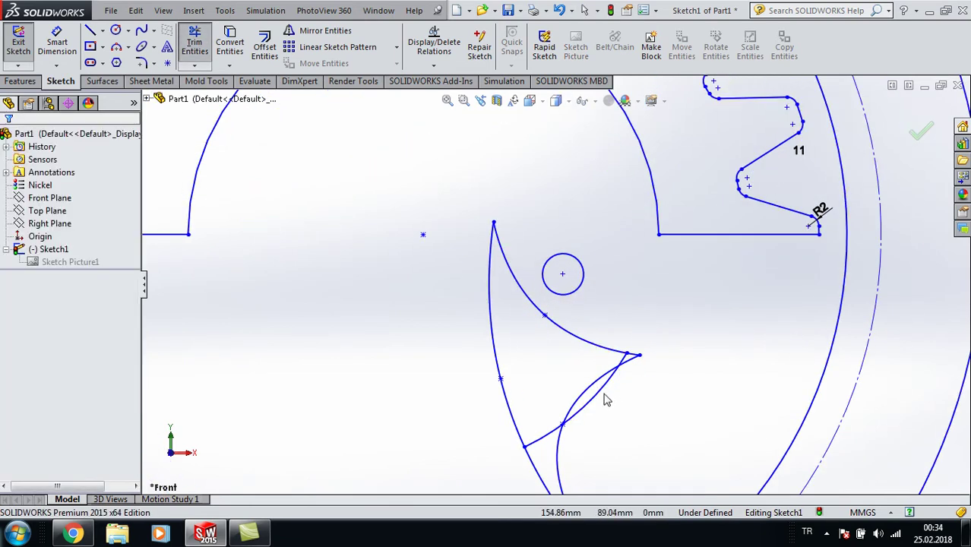
click(601, 394)
key(Delete)
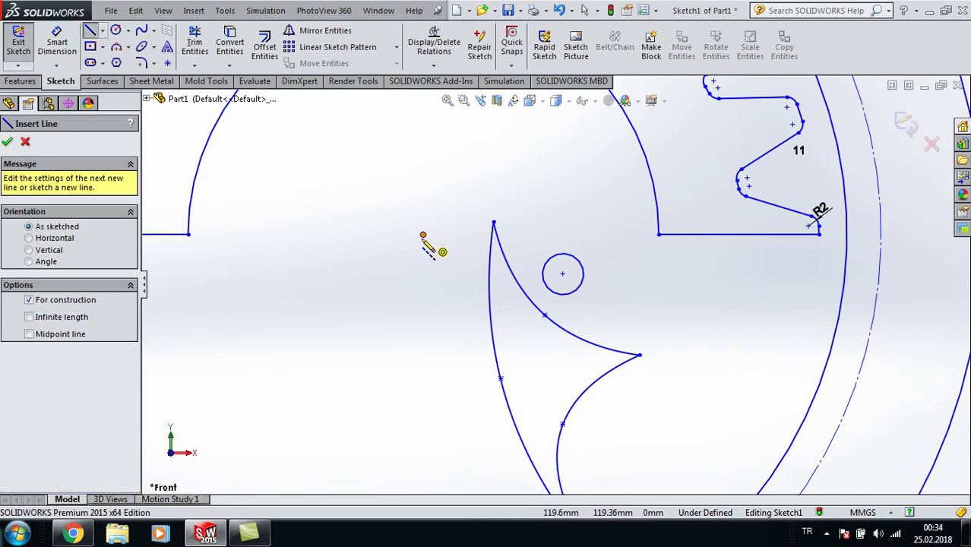
Draw a vertical centerline just left of the crescent.
click(423, 234)
click(423, 399)
key(Escape)
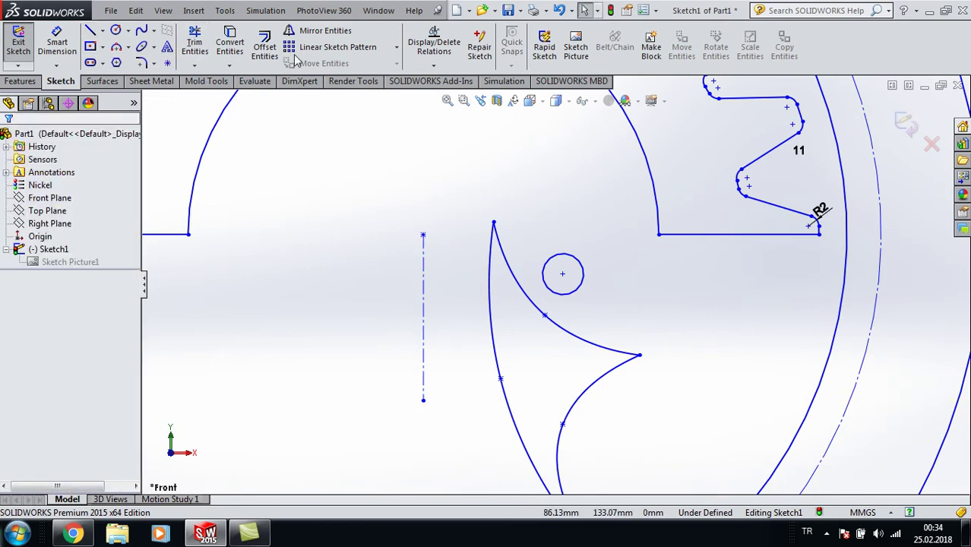
Mirror the small circle and crescent curves about the centerline to the left side.
click(320, 31)
scroll(487, 240, up, 3)
mouse_move(488, 225)
mouse_down()
mouse_move(590, 412)
mouse_move(509, 247)
mouse_up()
click(111, 325)
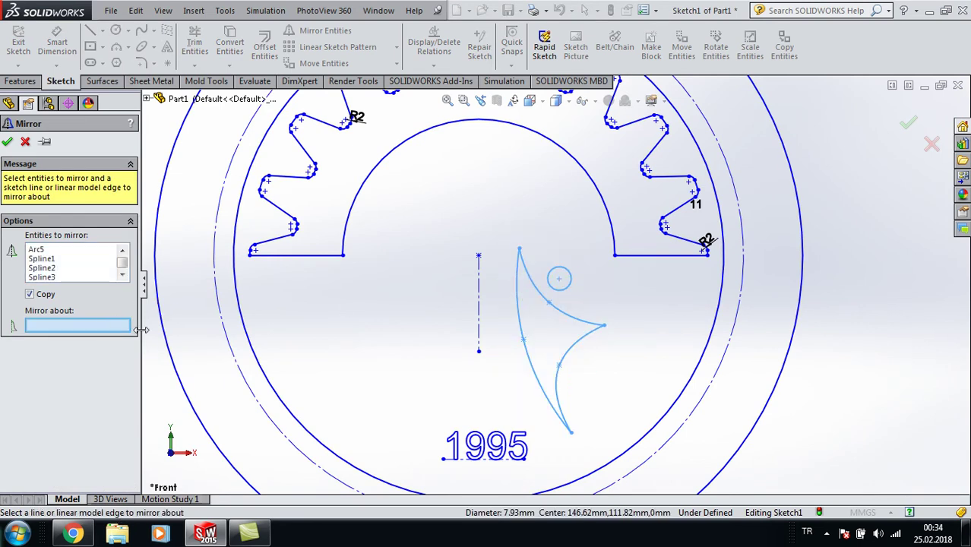
click(479, 312)
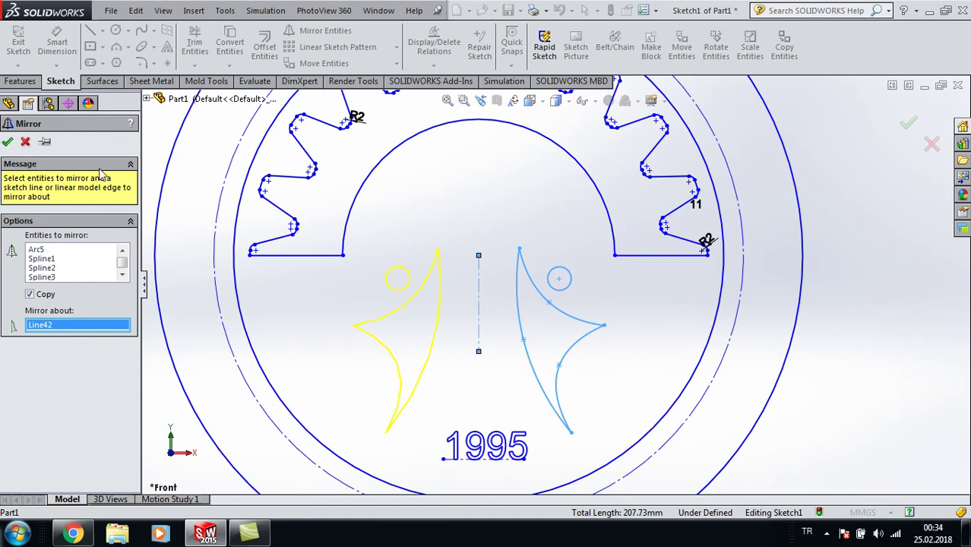
click(25, 143)
scroll(471, 228, up, 1)
scroll(472, 237, up, 2)
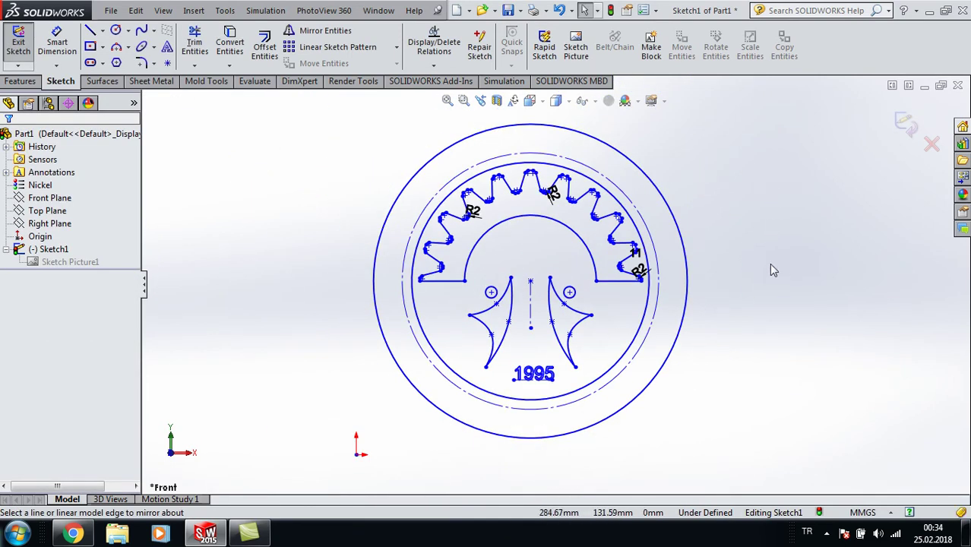
scroll(769, 263, down, 1)
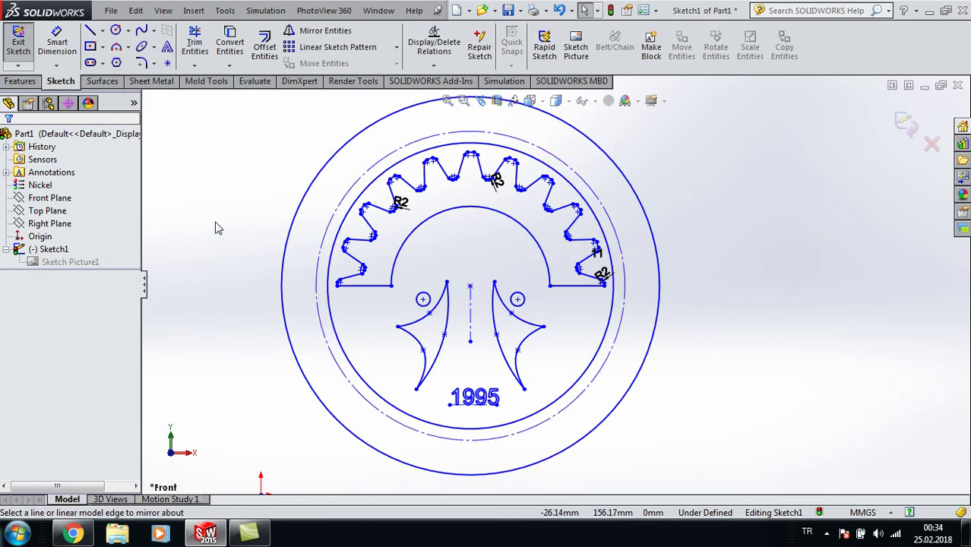
scroll(465, 229, down, 1)
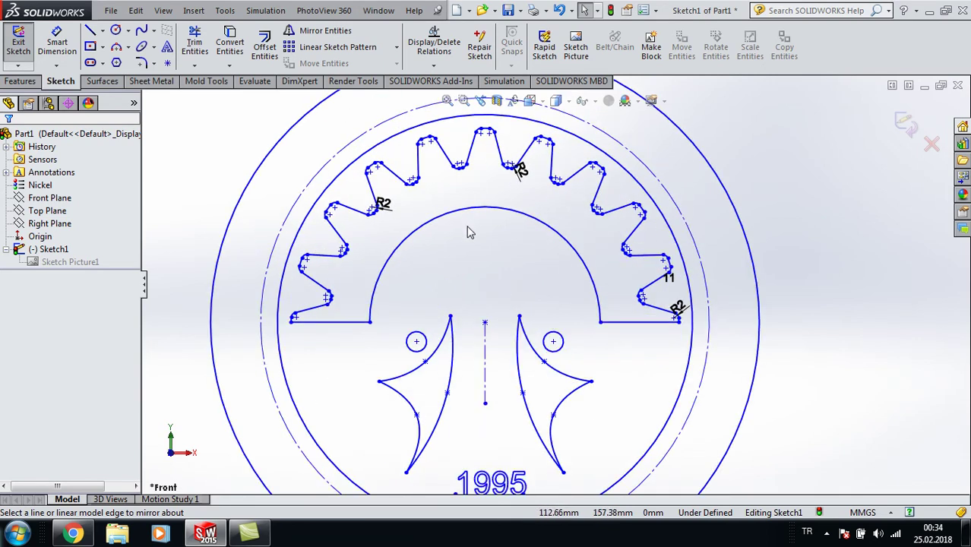
scroll(502, 253, up, 1)
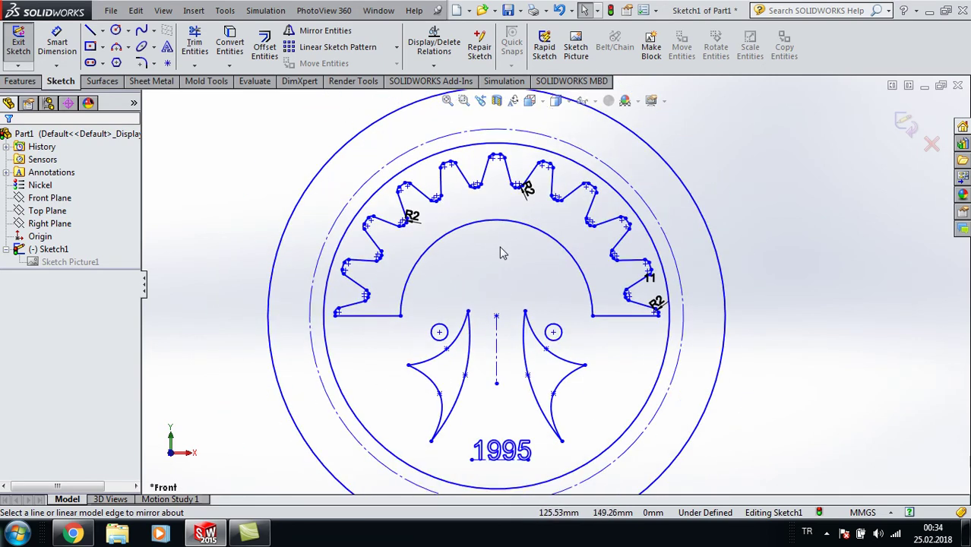
Cancel the Boss-Extrude begun on the outer ring and gear-surround regions, returning to Sketch1.
click(23, 81)
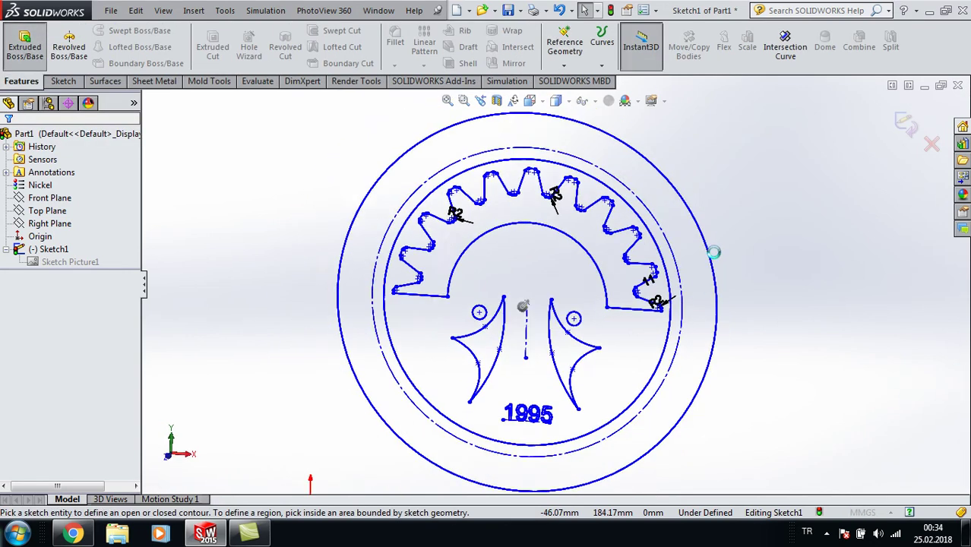
scroll(687, 263, down, 2)
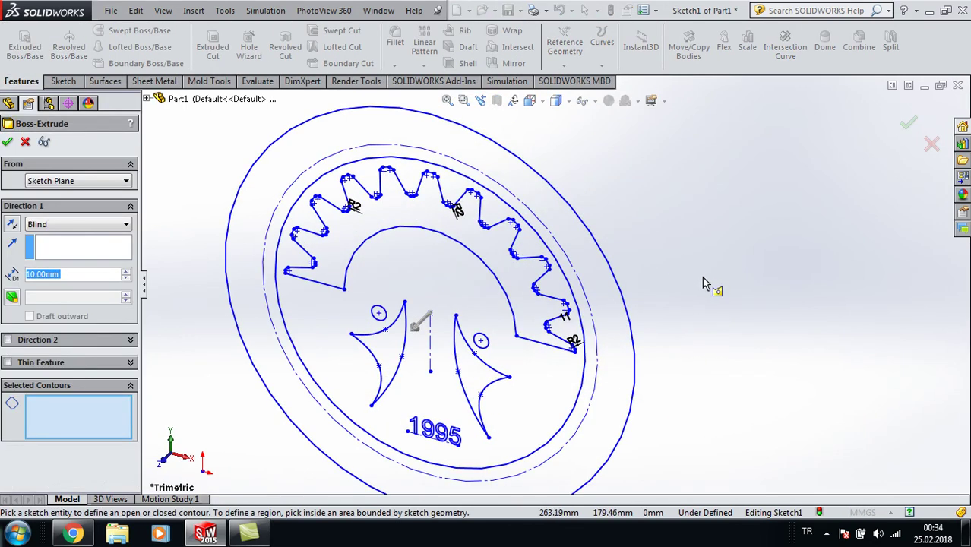
click(602, 279)
click(344, 335)
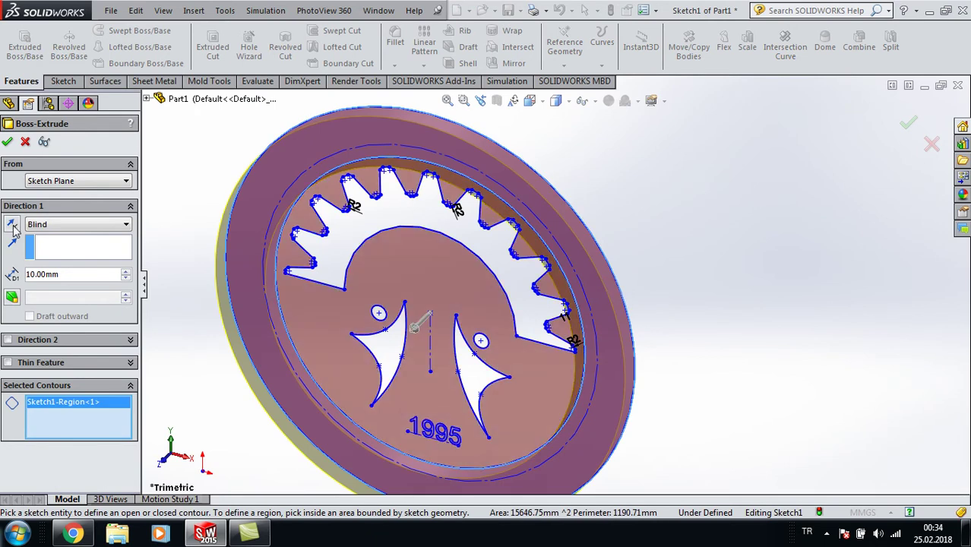
click(12, 227)
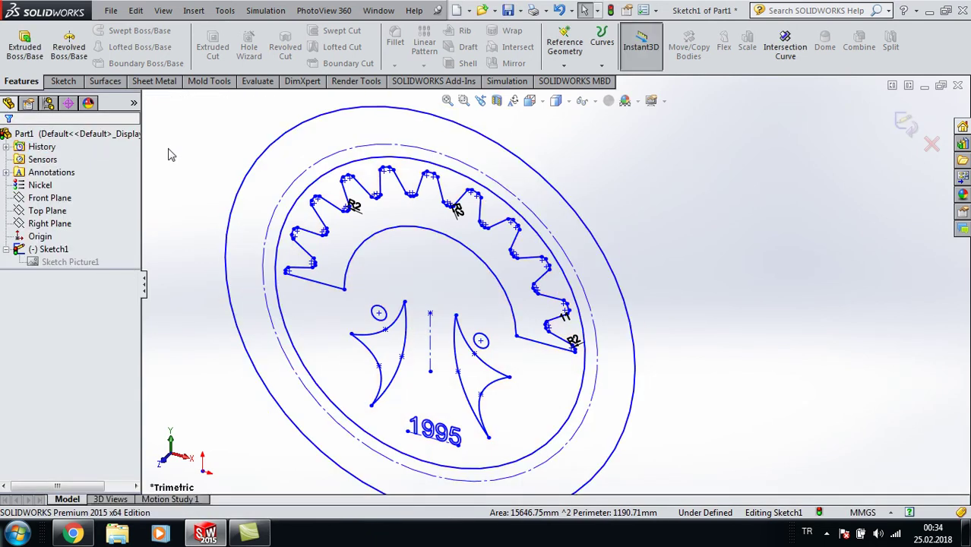
click(25, 141)
Orient the view Normal To the sketch plane.
click(63, 80)
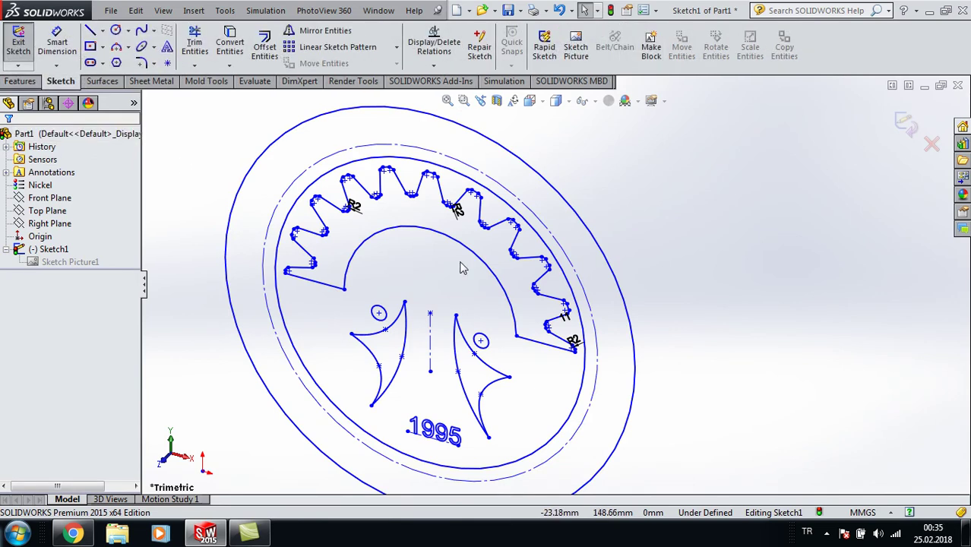
click(535, 101)
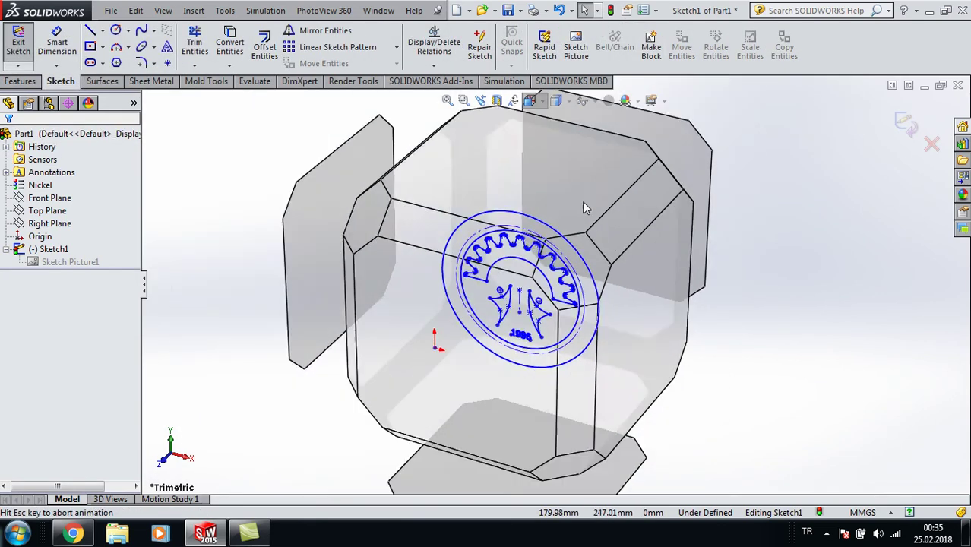
click(603, 191)
Draw a center rectangle from the origin that encloses the whole logo.
click(91, 47)
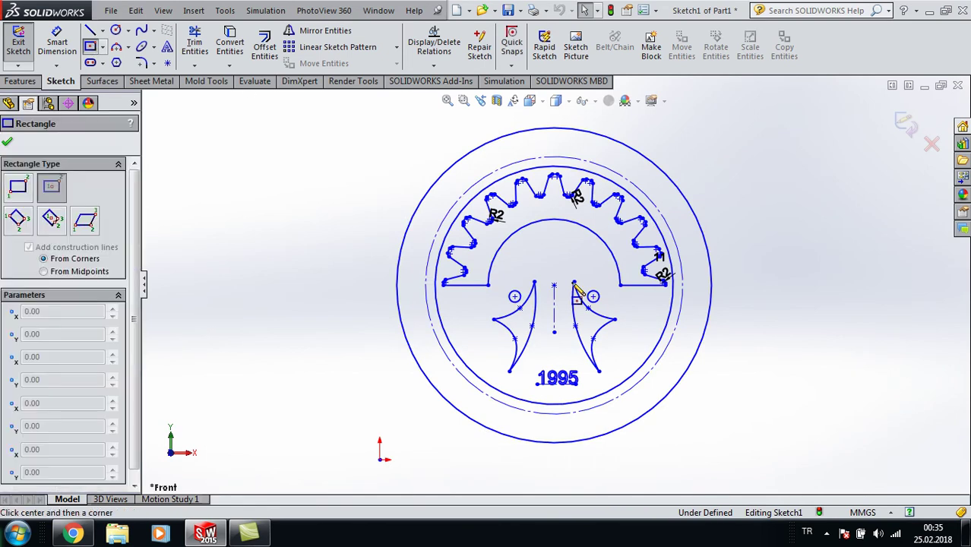
click(554, 285)
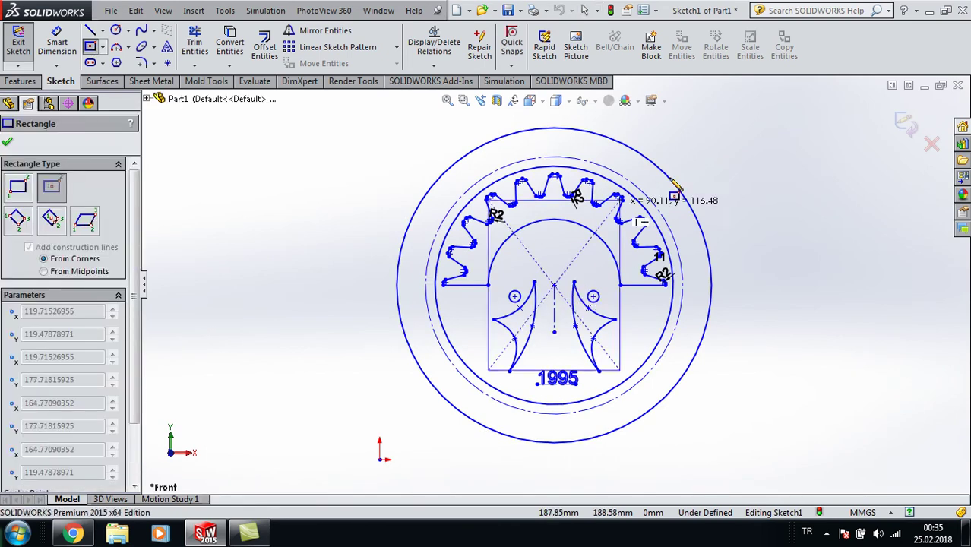
click(729, 120)
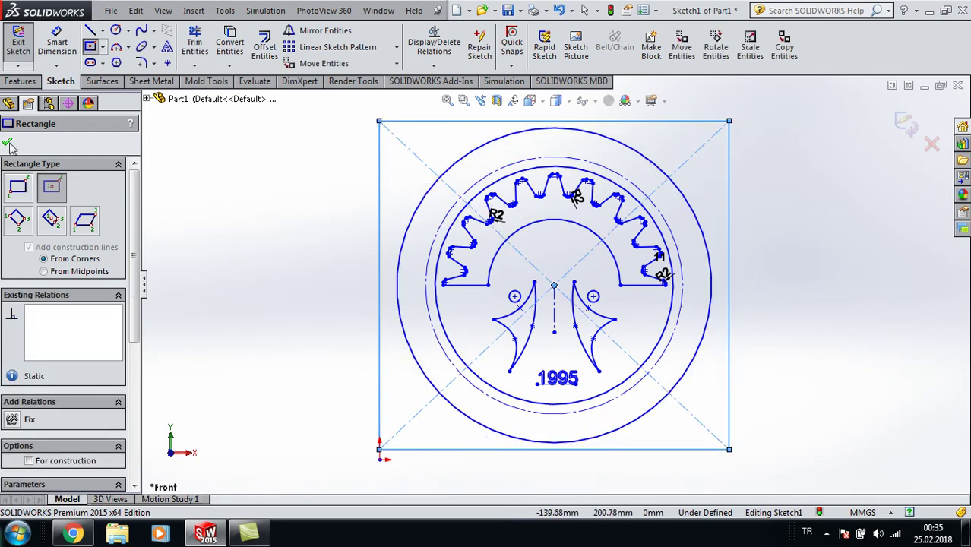
click(8, 143)
click(21, 80)
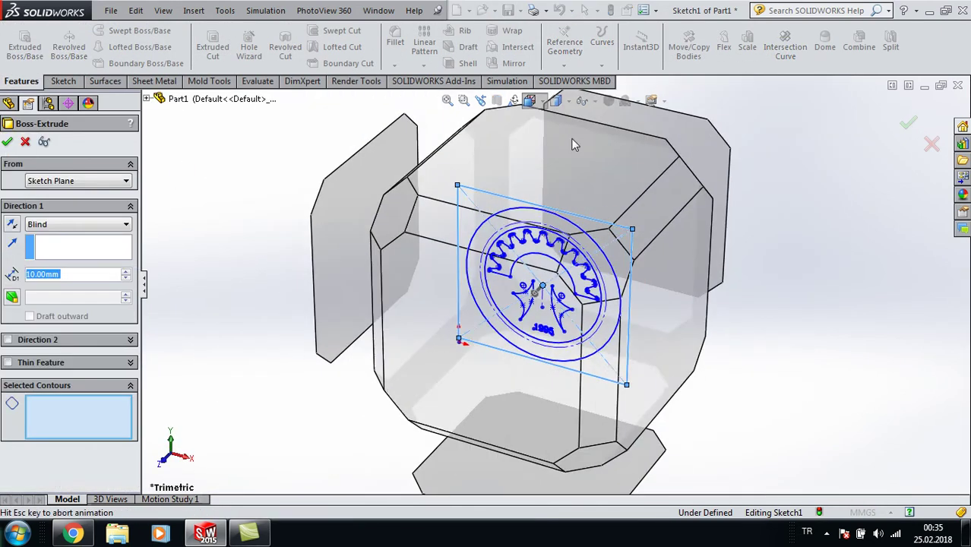
Extrude the rectangle contour 20 mm in the reversed direction into a solid plate.
click(530, 100)
click(600, 139)
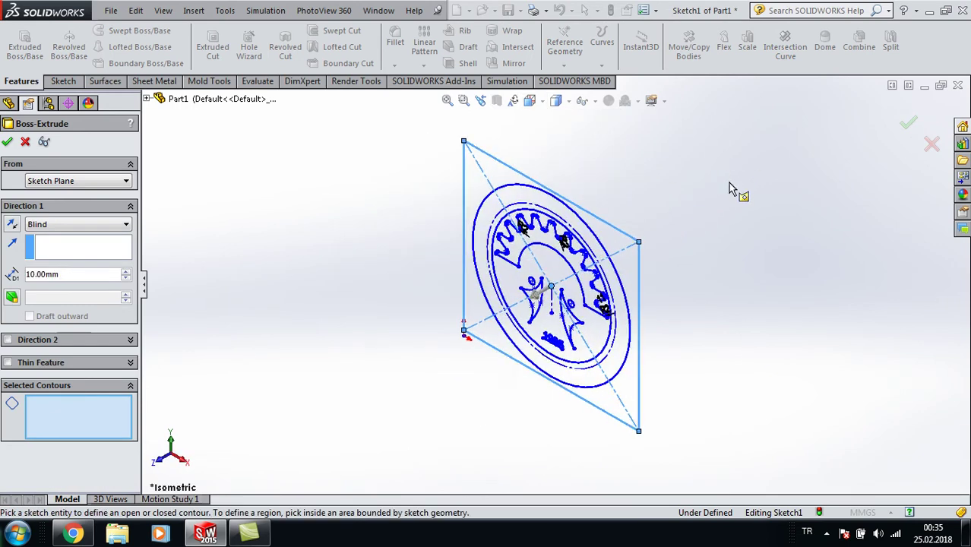
key(ctrl+7)
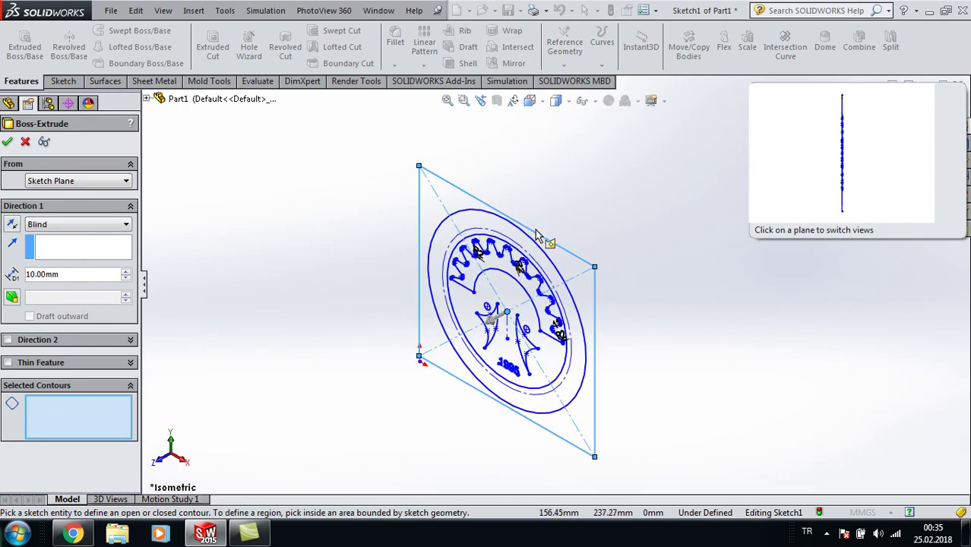
click(538, 238)
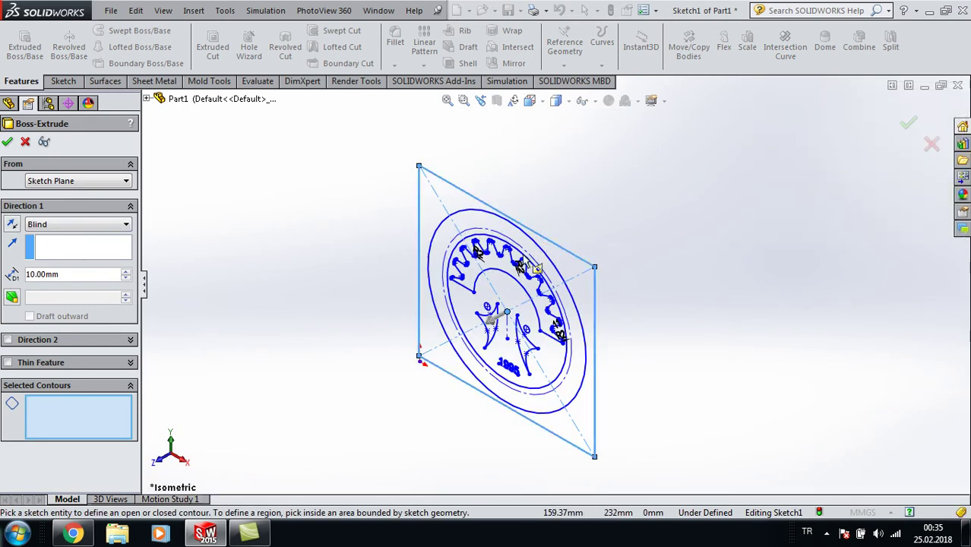
click(13, 224)
click(125, 272)
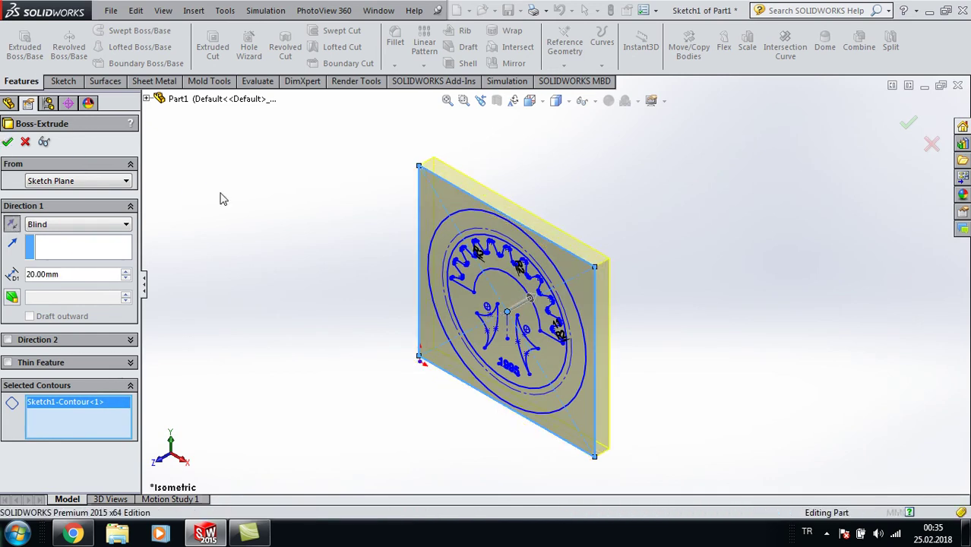
key(Return)
Set the part material to Plain Carbon Steel.
click(40, 187)
right_click(40, 186)
click(99, 254)
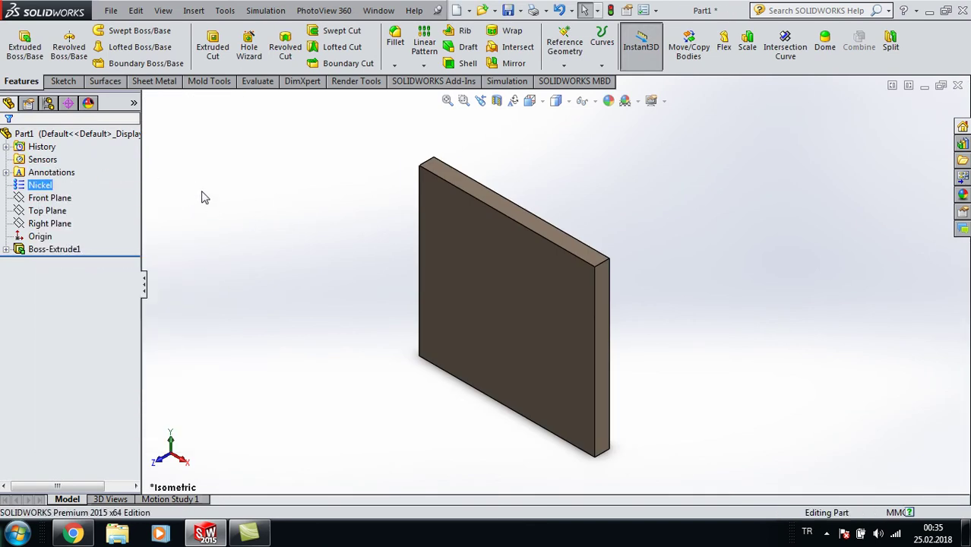
Extrude the ring, gear and two emblem regions of Sketch1 20 mm from the plate.
click(24, 46)
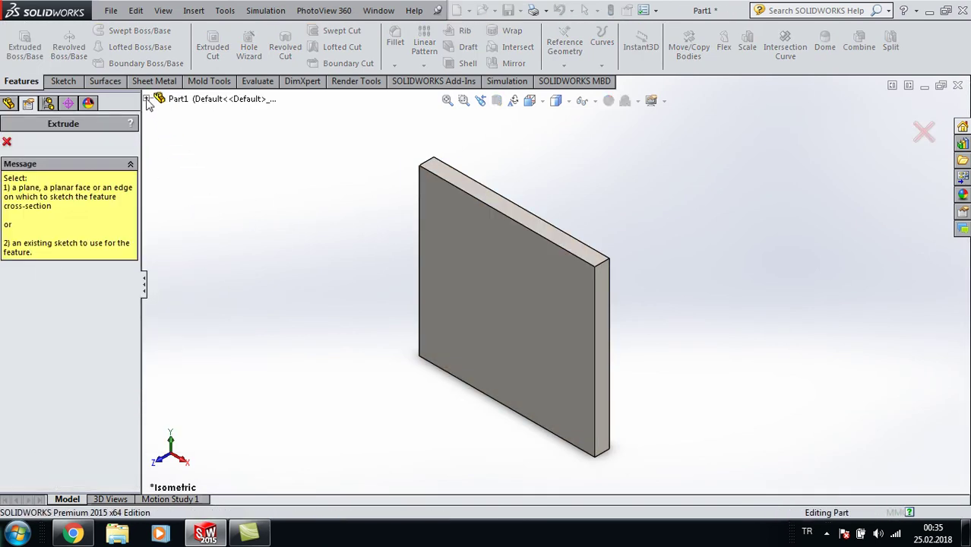
click(160, 214)
click(213, 226)
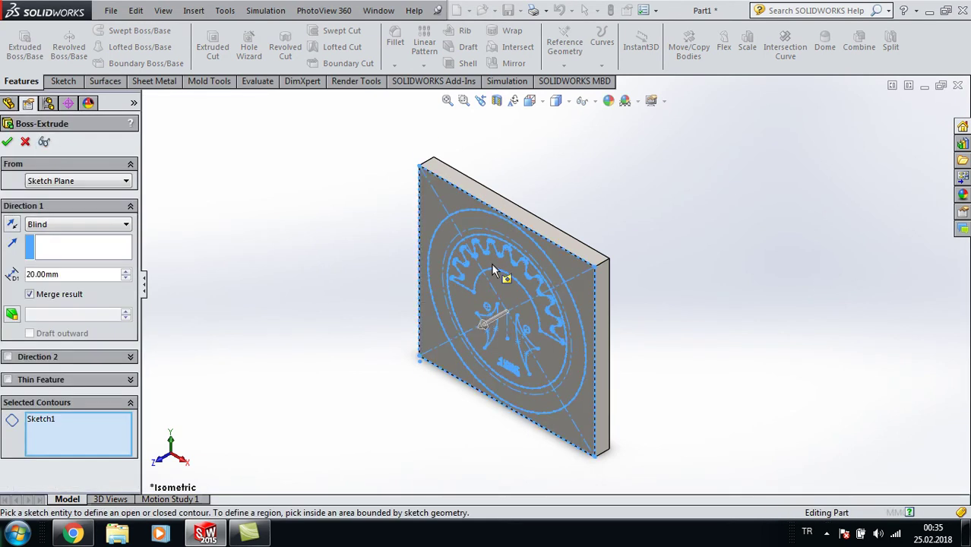
scroll(478, 286, down, 3)
click(425, 255)
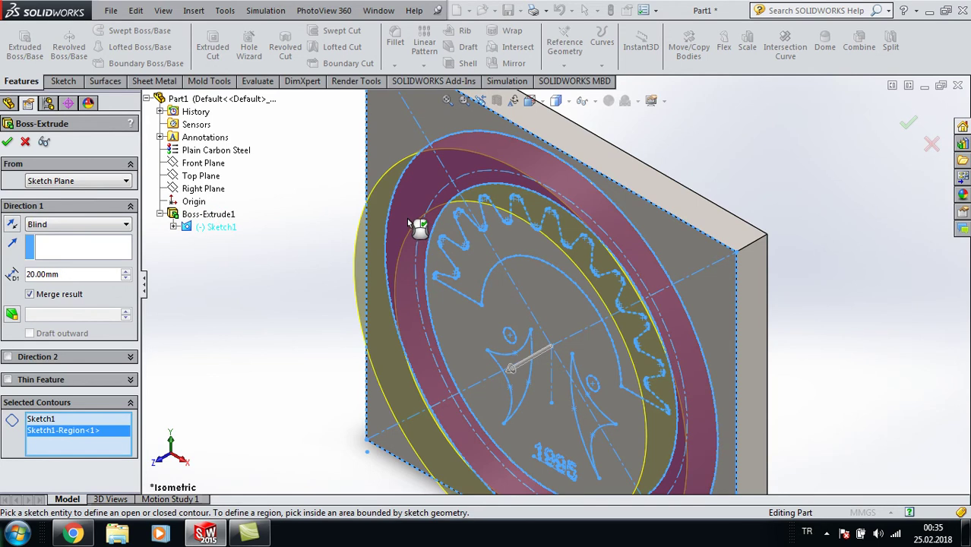
click(482, 274)
scroll(521, 336, up, 3)
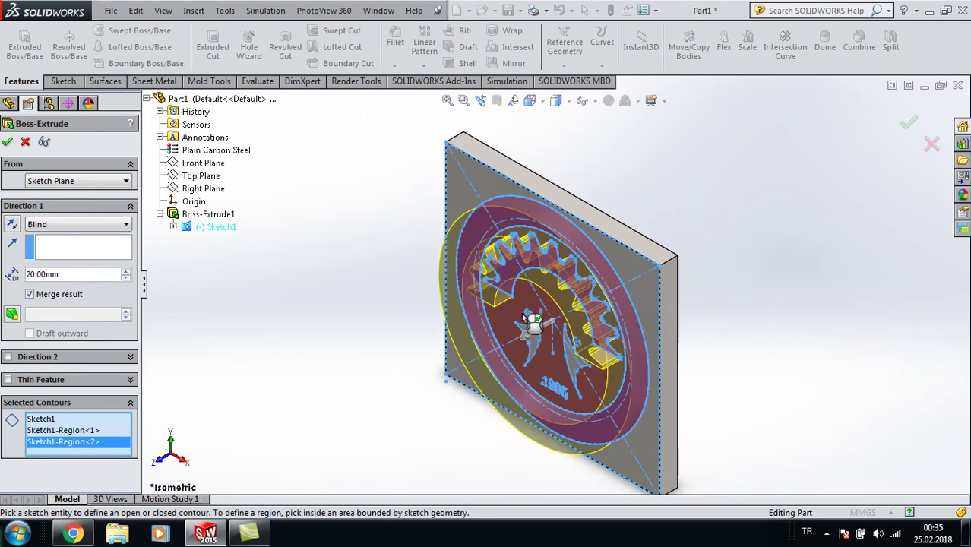
scroll(530, 361, down, 3)
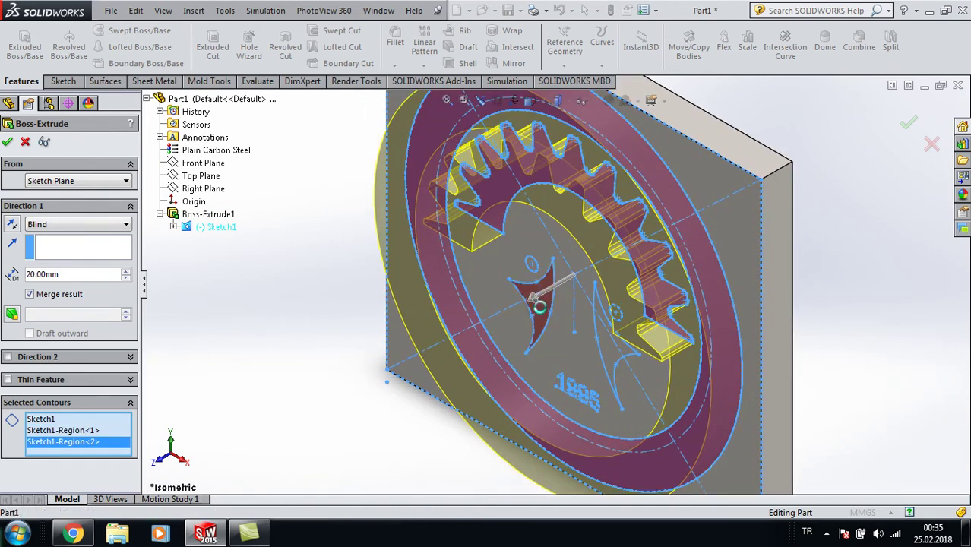
click(541, 313)
click(603, 369)
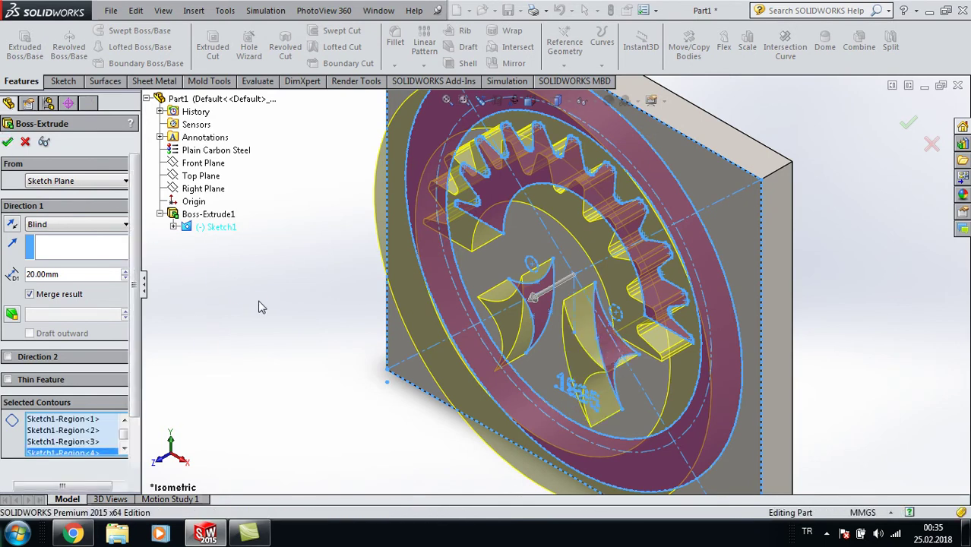
key(Return)
Select the raised logo face and view it Normal To.
key(f)
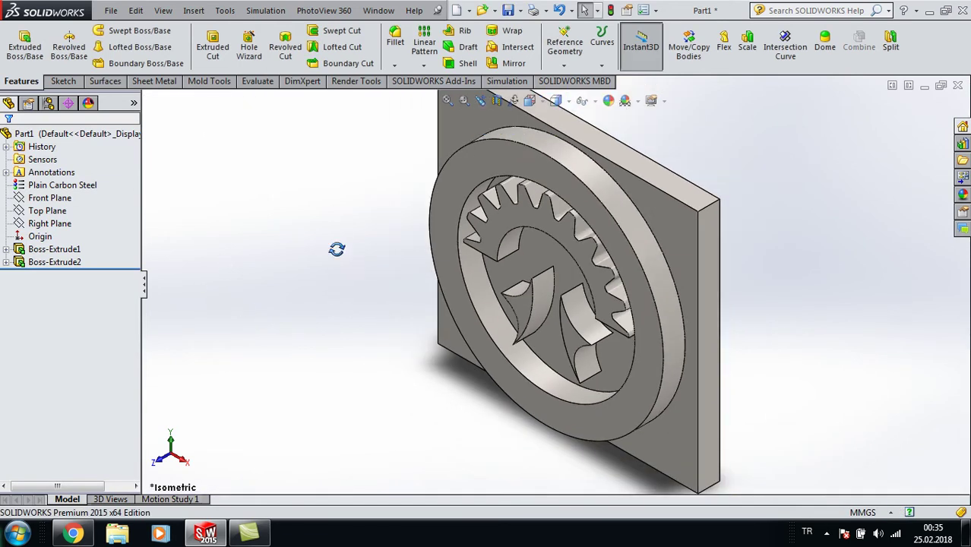
middle_drag(339, 256, 374, 156)
scroll(587, 338, down, 3)
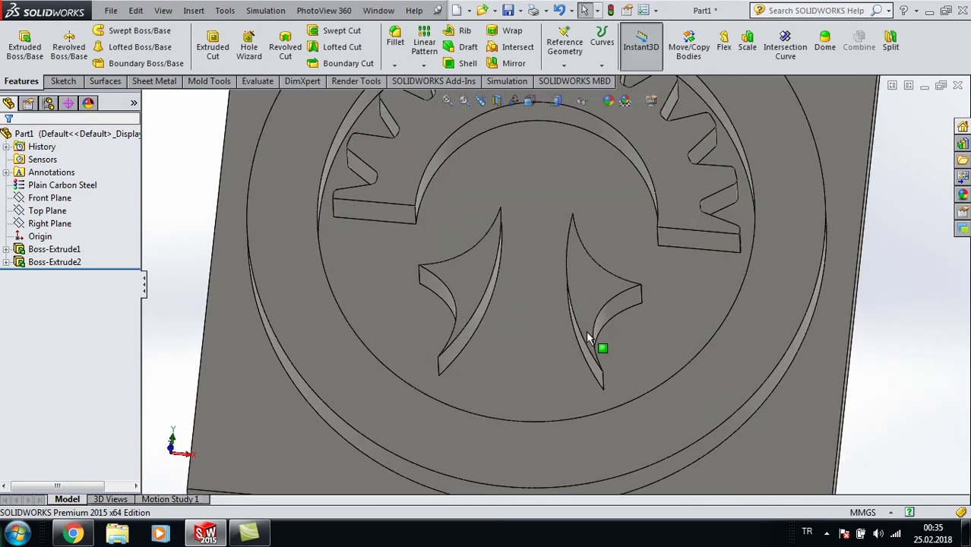
click(588, 339)
click(631, 323)
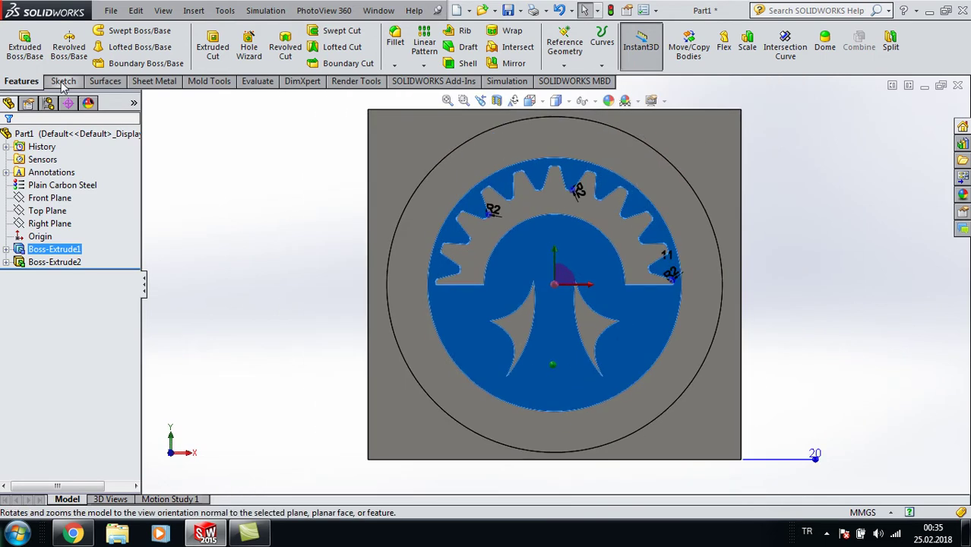
Draw a horizontal construction centerline beneath the emblem as the text baseline.
click(64, 82)
click(100, 30)
click(122, 56)
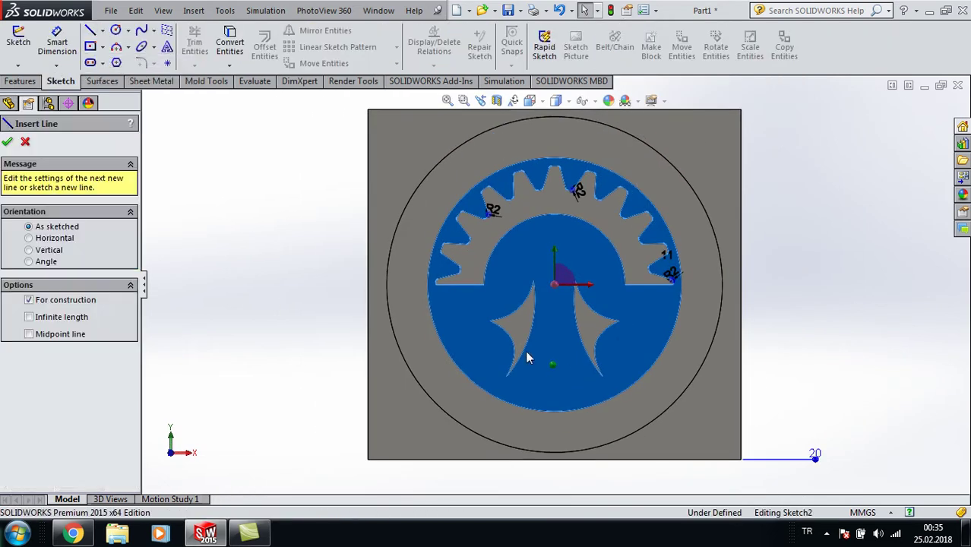
click(519, 390)
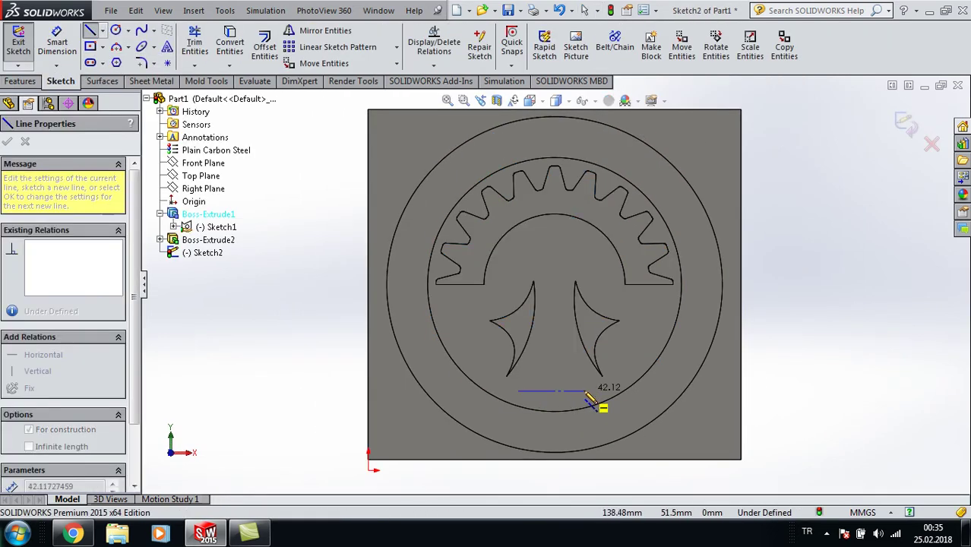
click(591, 391)
key(Escape)
Place the sketch text '1995' on the baseline with a custom 36-point font.
click(167, 48)
click(562, 392)
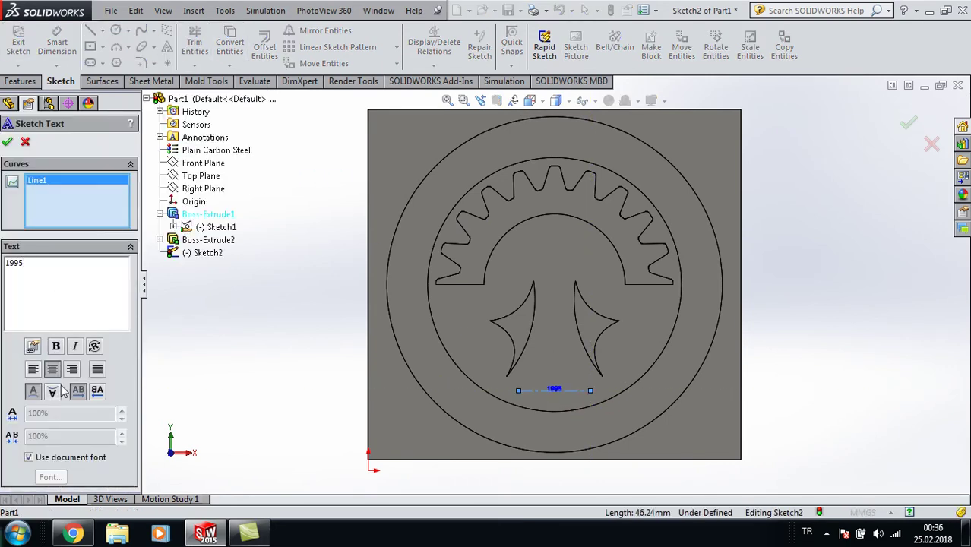
click(29, 457)
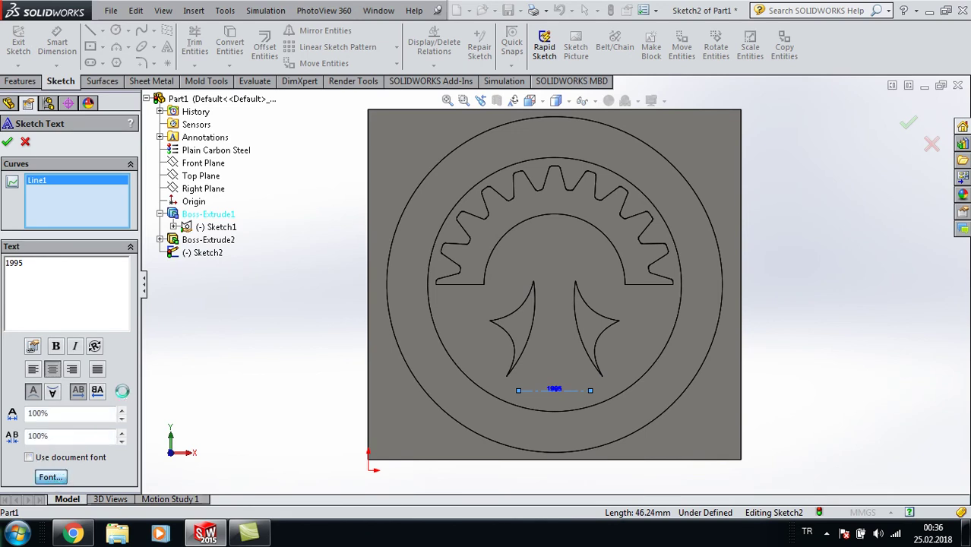
click(50, 477)
scroll(584, 253, down, 3)
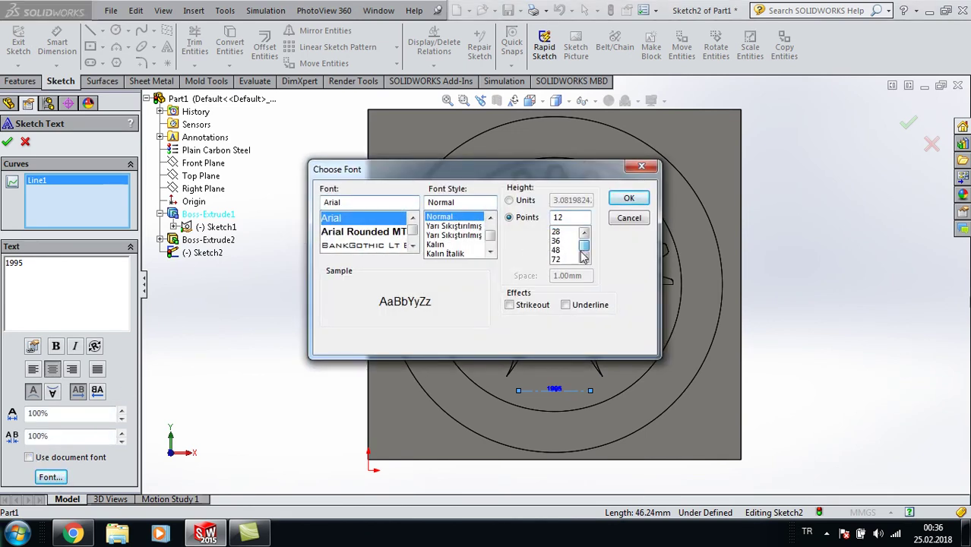
click(627, 199)
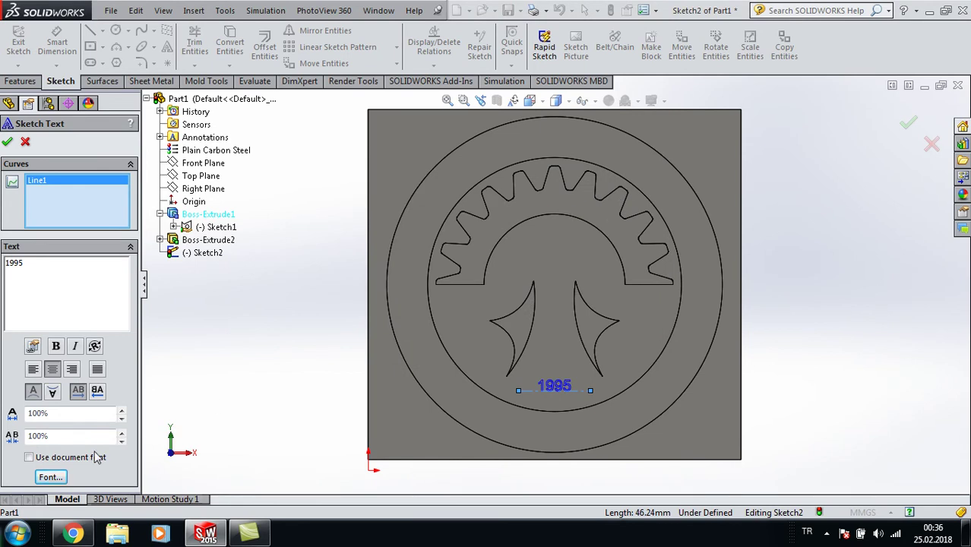
click(49, 476)
key(Down)
click(630, 198)
click(7, 142)
Extrude the 1995 text, then select the outer ring face and view it Normal To.
click(20, 80)
click(25, 45)
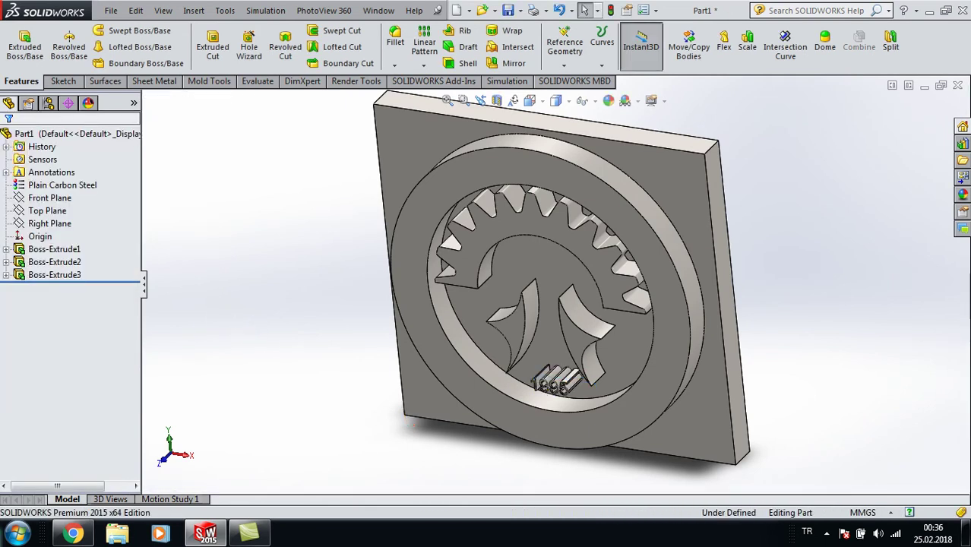
click(425, 192)
click(502, 146)
click(67, 81)
Draw a construction circle of about 87.9 mm radius at the origin, between ring and gear.
click(116, 29)
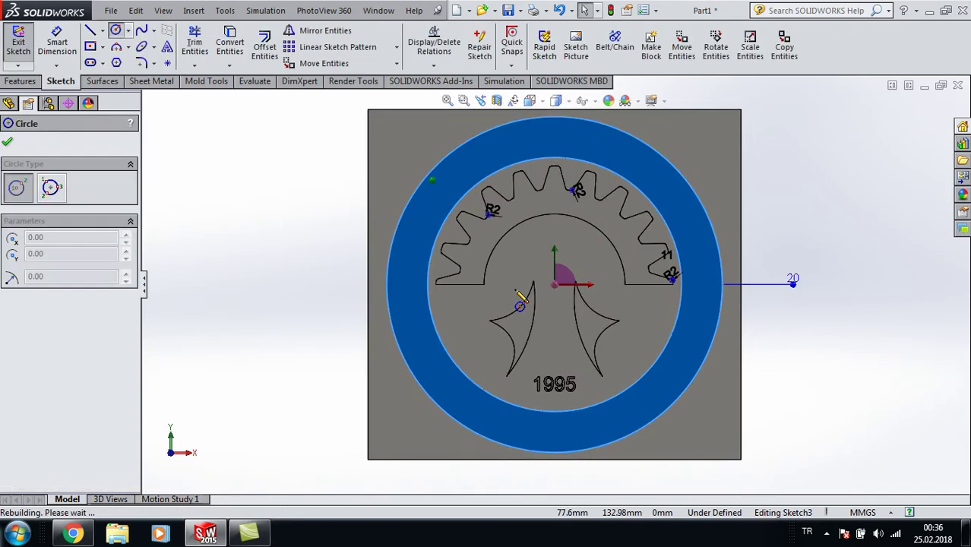
click(555, 284)
click(419, 289)
click(52, 366)
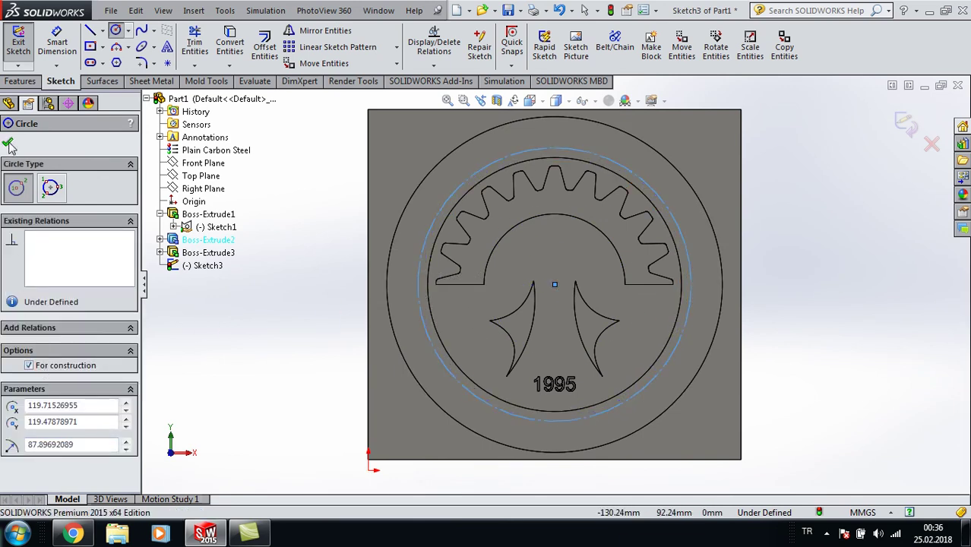
click(9, 145)
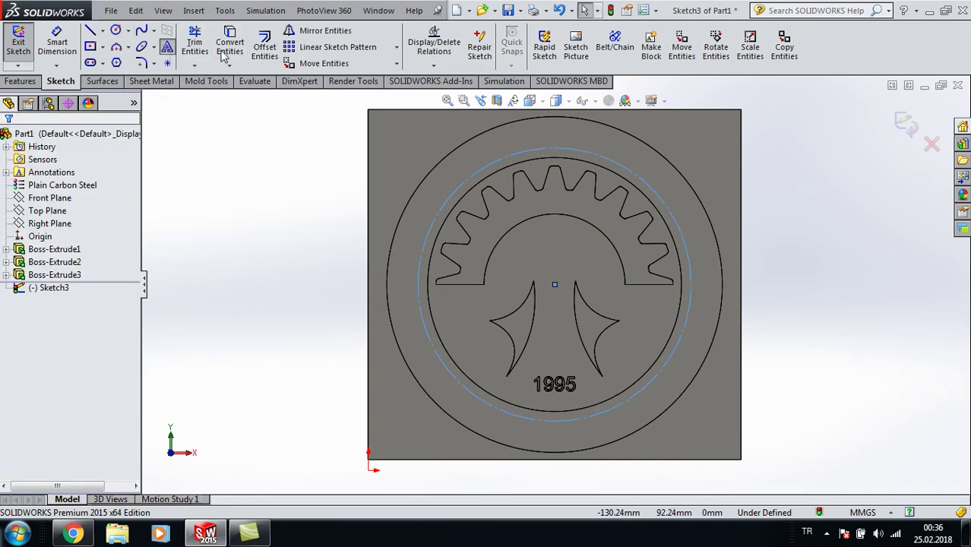
click(167, 48)
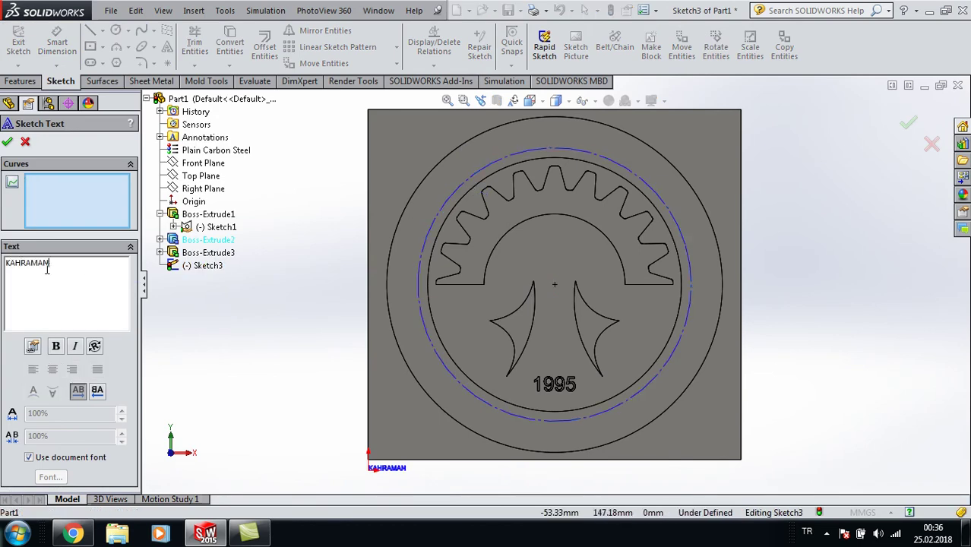
text(KAHRAMAN)
Run the ring text along the blue circle, disable document font, and flip and reverse it.
click(427, 256)
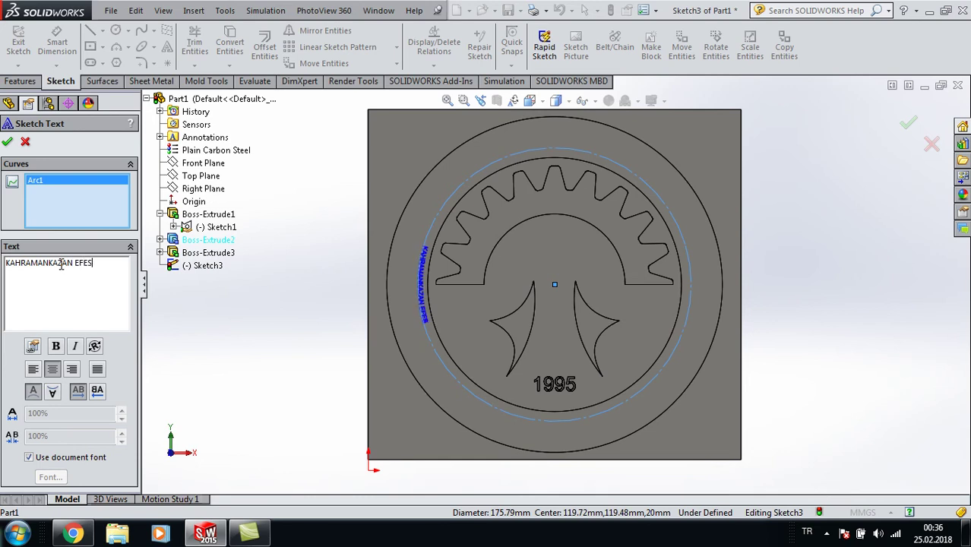
text(MTALA)
click(64, 457)
click(52, 390)
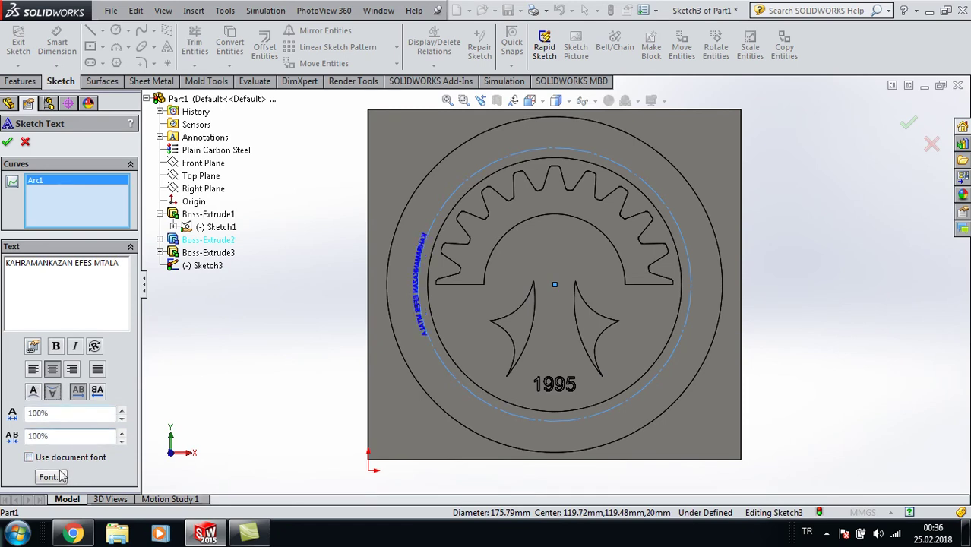
scroll(403, 259, down, 5)
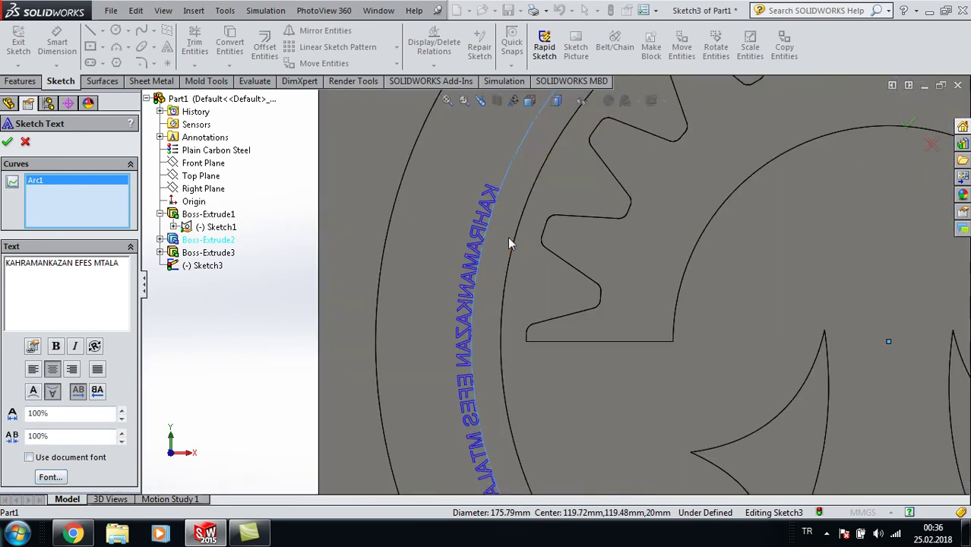
click(97, 392)
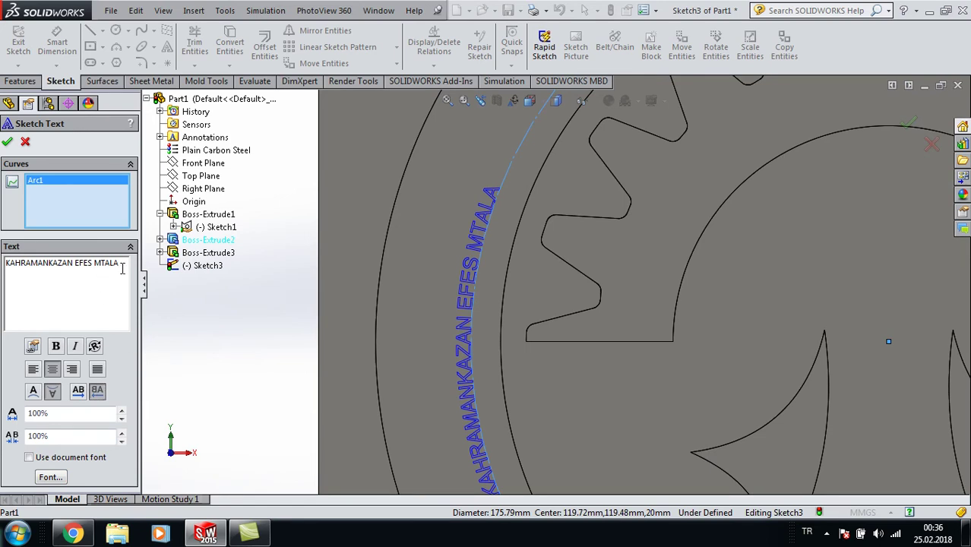
Complete the text with 'MAKINA BÖLÜMÜ' and set its font size to 48.
key(BackSpace)
text(MAKINA BÖLÜMÜ)
click(39, 477)
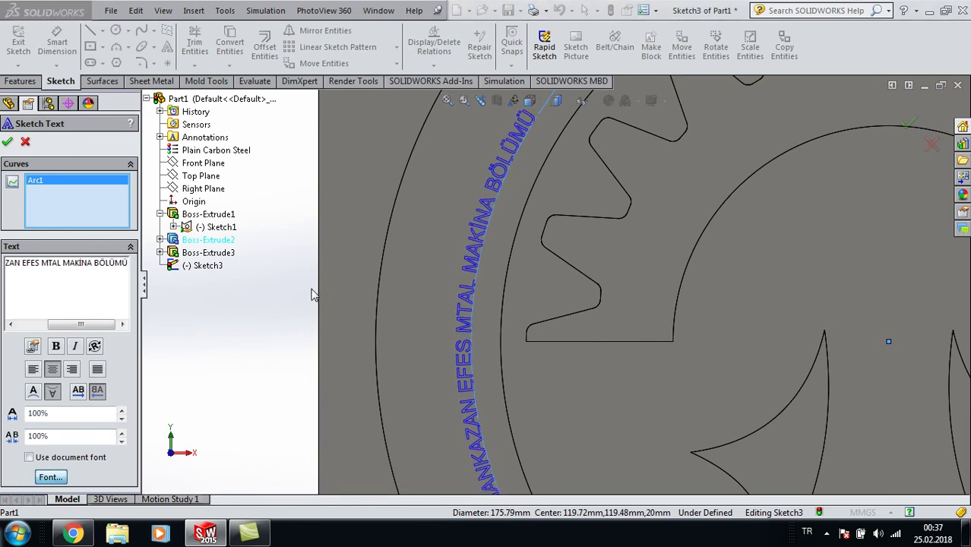
drag(586, 253, 586, 262)
click(561, 250)
click(630, 198)
key(f)
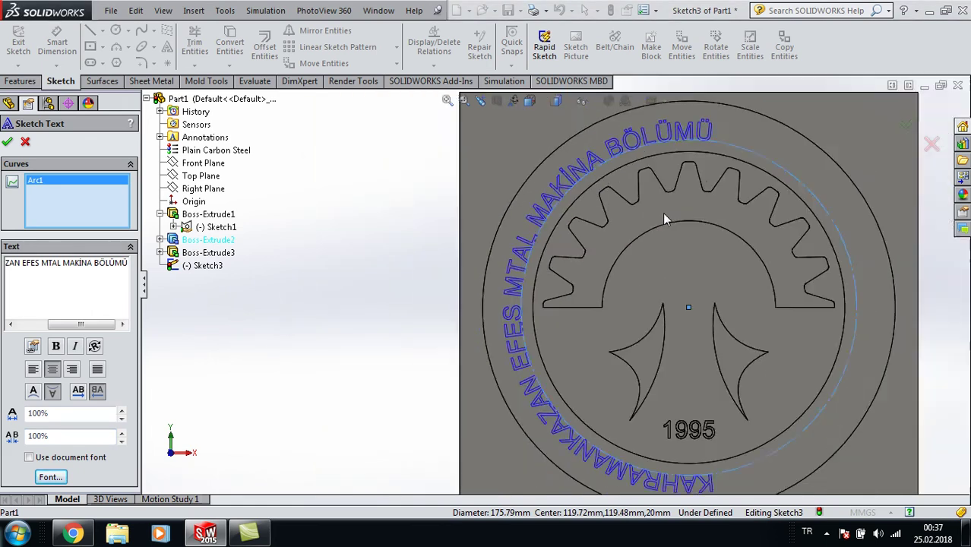
Set width factor and spacing to 110% and close the gap between EFES and MTAL.
click(122, 410)
click(121, 434)
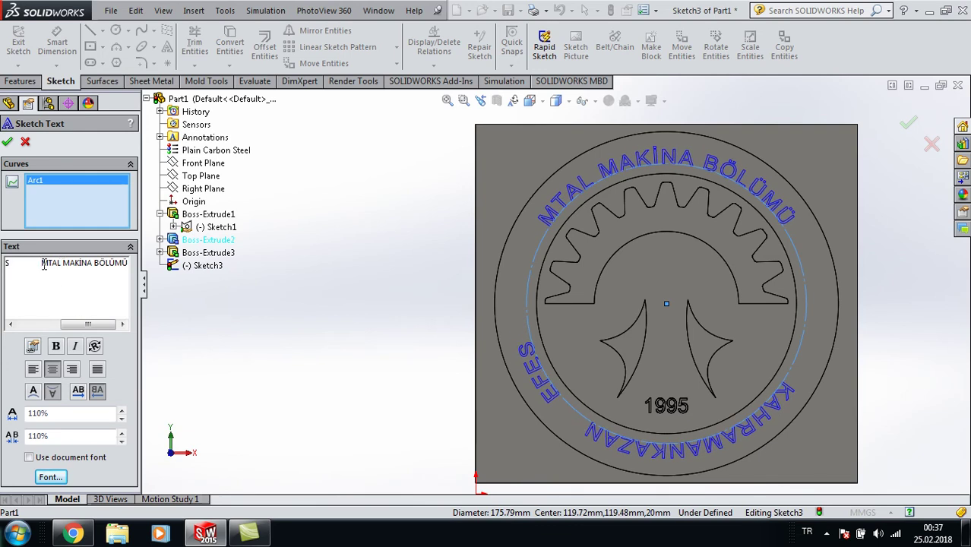
key(BackSpace)
key(BackSpace)
key(BackSpace)
key(BackSpace)
key(BackSpace)
key(BackSpace)
key(BackSpace)
key(BackSpace)
key(BackSpace)
key(BackSpace)
key(BackSpace)
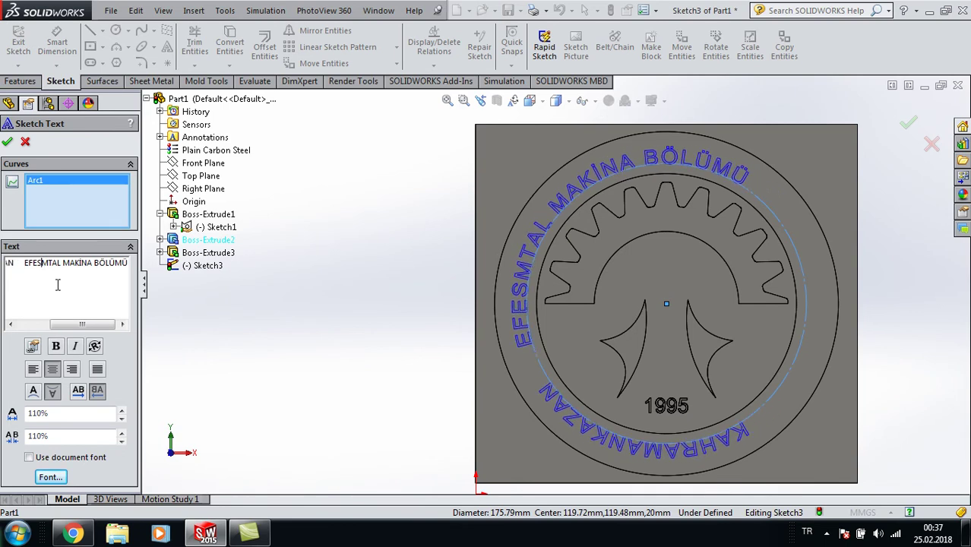
key(BackSpace)
key(BackSpace)
key(BackSpace)
key(BackSpace)
key(BackSpace)
click(65, 262)
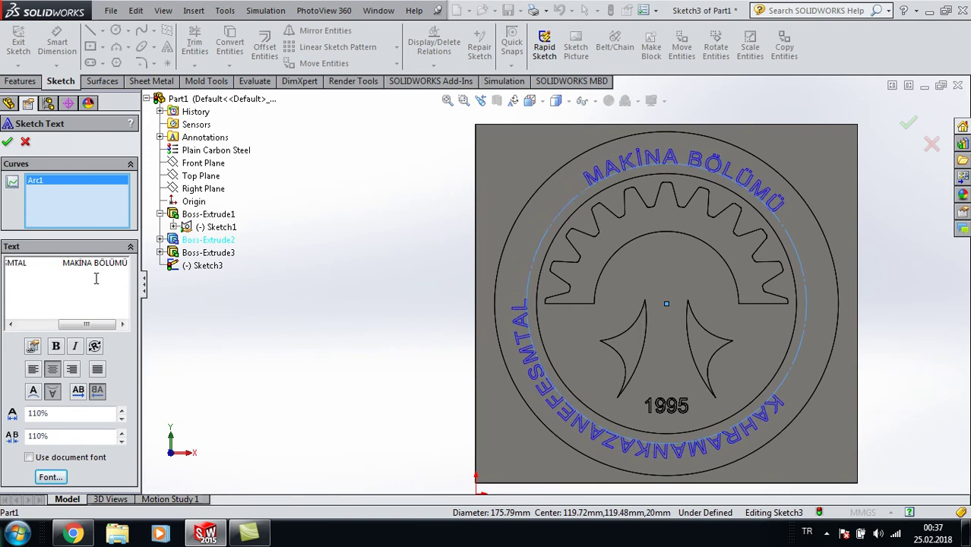
drag(84, 324, 38, 324)
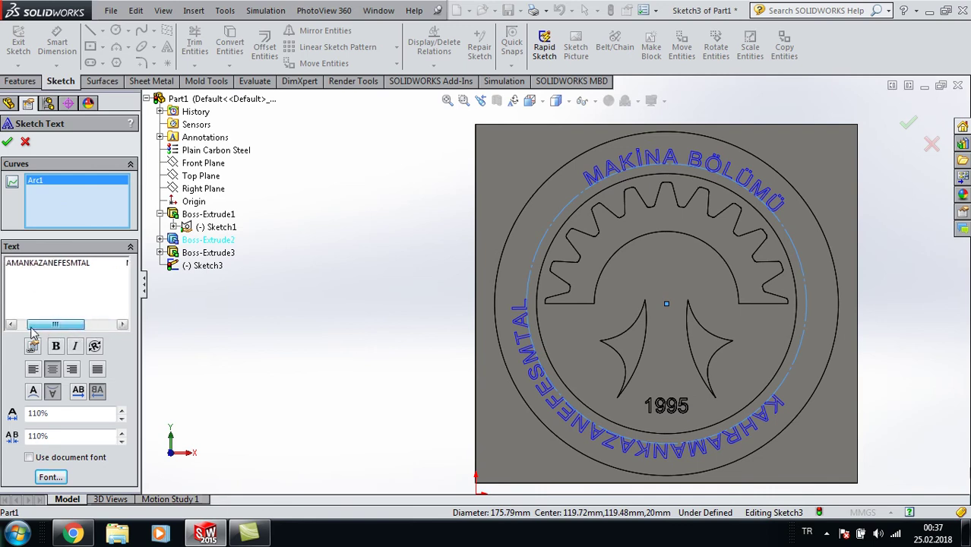
Adjust spaces around KAHRAMAN, KAZAN, EFES, MTAL and MAKİNA so words spread evenly.
click(46, 264)
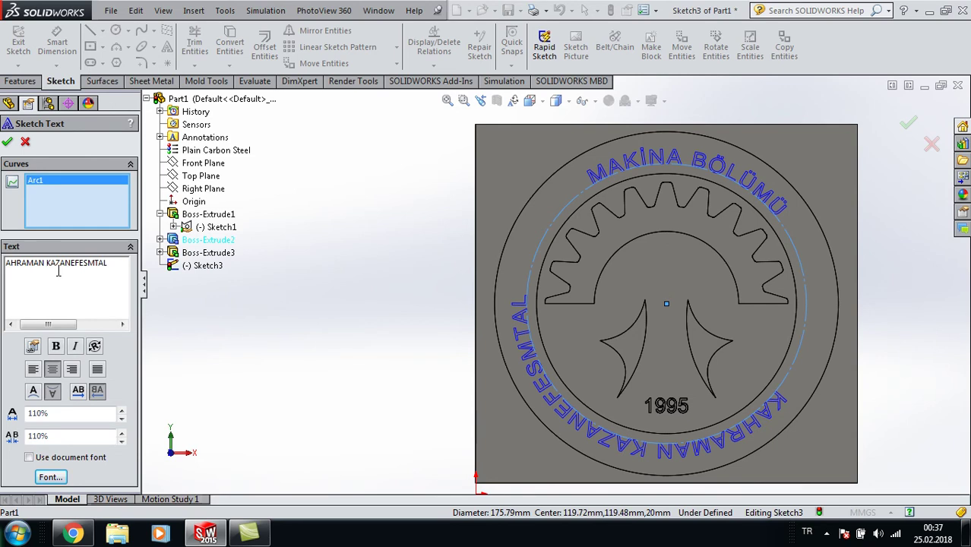
key(BackSpace)
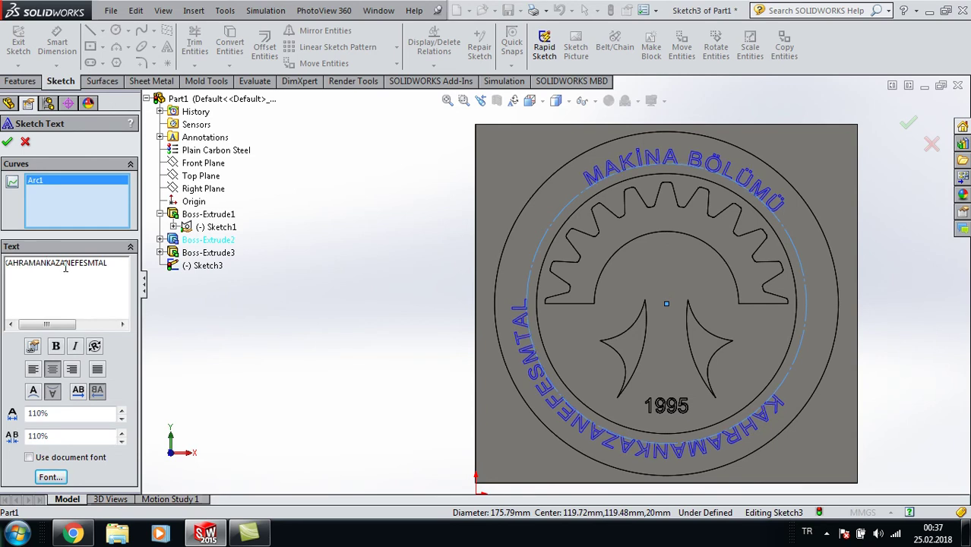
click(72, 263)
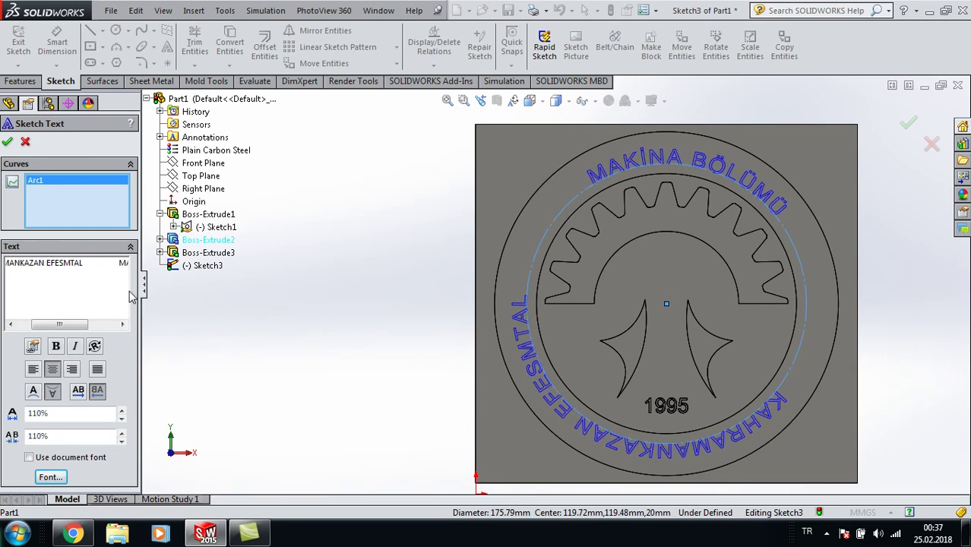
click(64, 263)
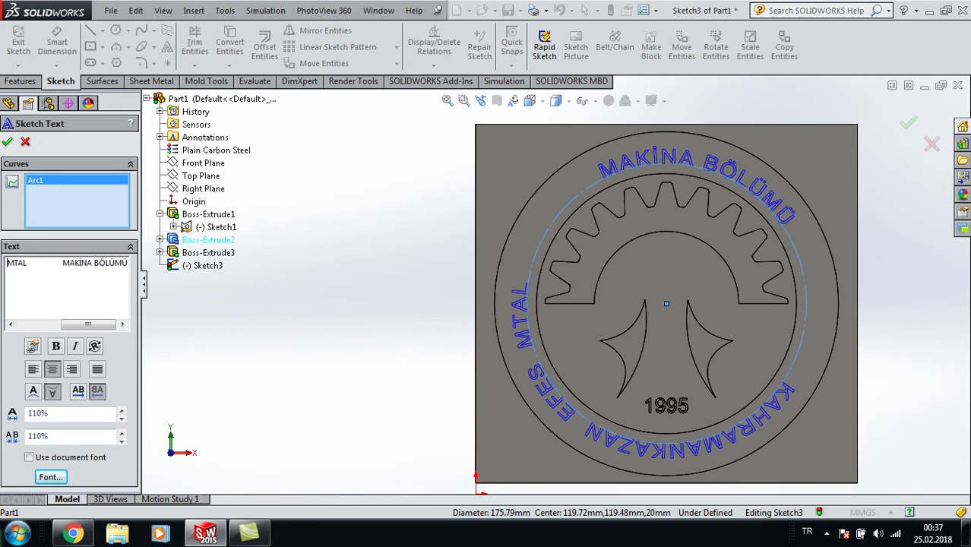
drag(95, 325, 85, 324)
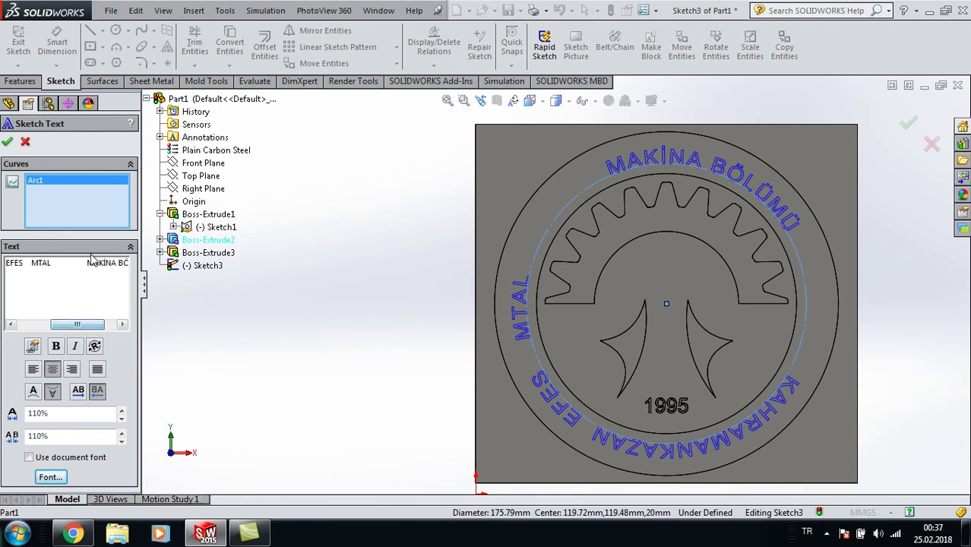
key(BackSpace)
key(BackSpace)
key(BackSpace)
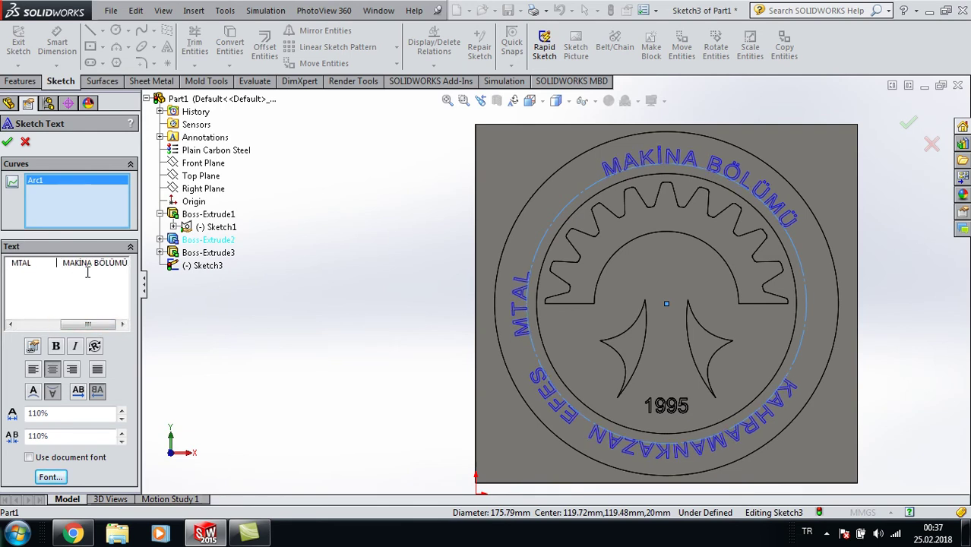
key(BackSpace)
key(BackSpace)
key(BackSpace)
key(BackSpace)
key(BackSpace)
key(BackSpace)
key(BackSpace)
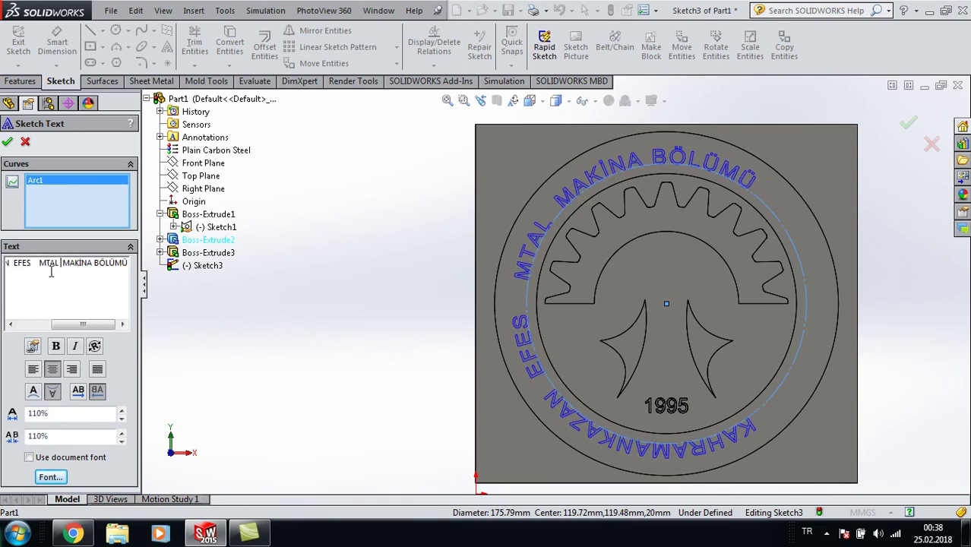
key(BackSpace)
key(BackSpace)
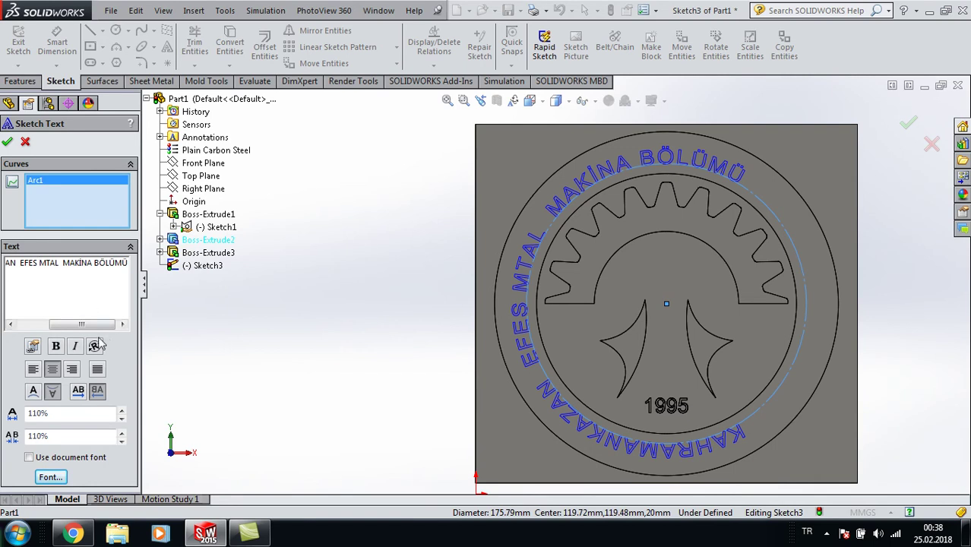
click(120, 327)
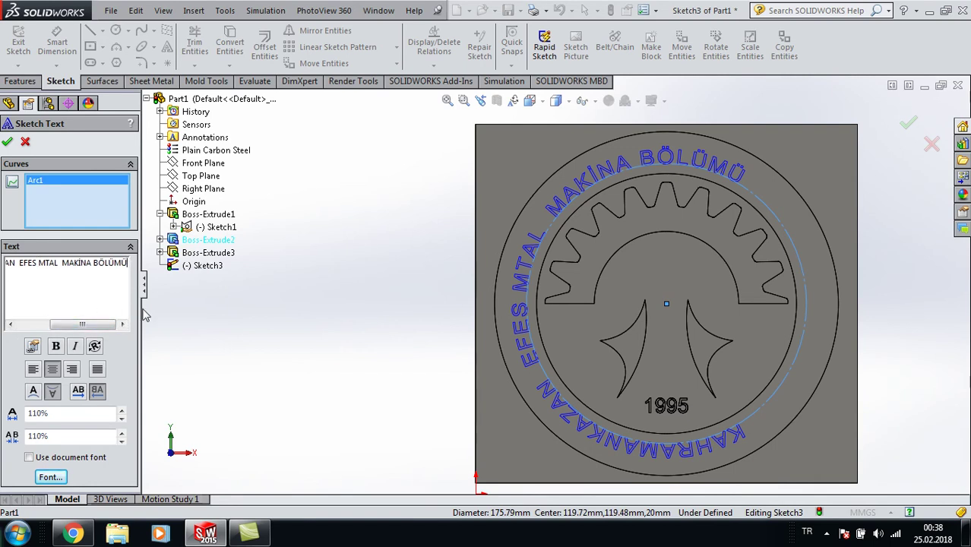
Append 2017-2018 to the ring text, pad spaces before MAKİNA, and accept the text.
text(2017-2018)
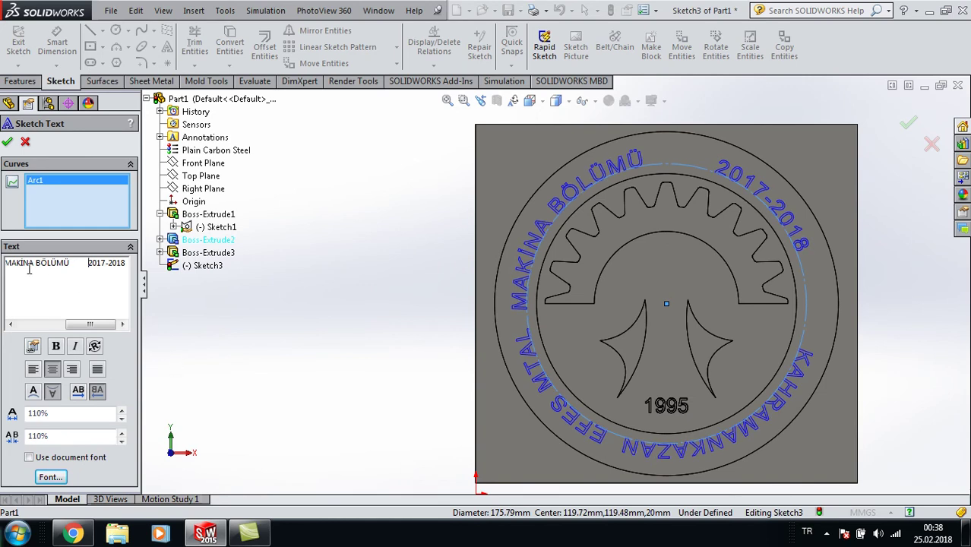
drag(90, 324, 64, 326)
click(76, 265)
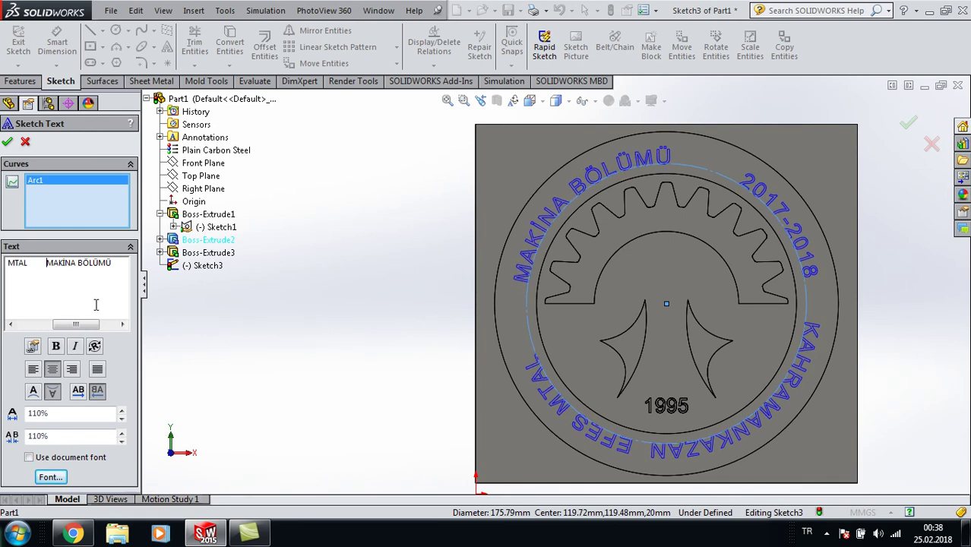
mouse_move(96, 324)
mouse_down()
mouse_move(78, 318)
mouse_move(114, 322)
mouse_up()
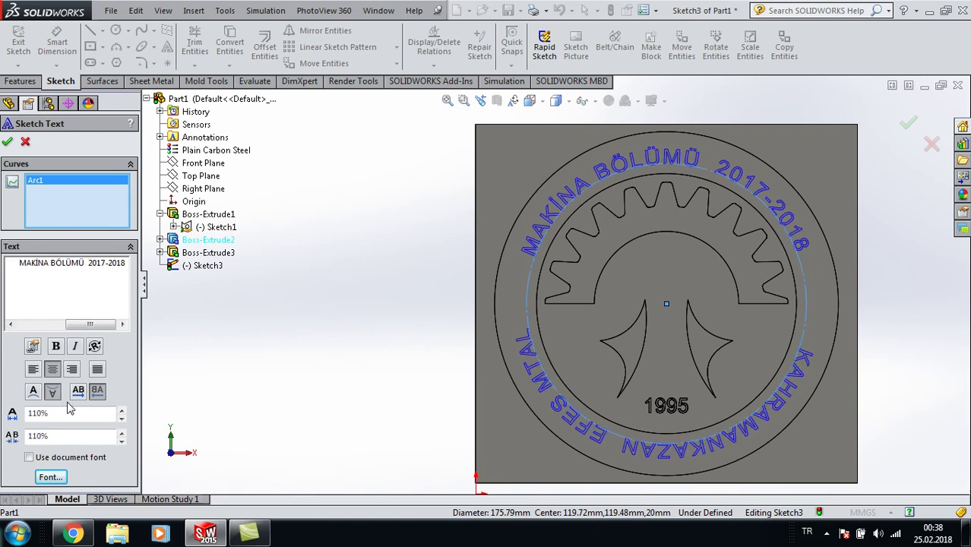
click(7, 143)
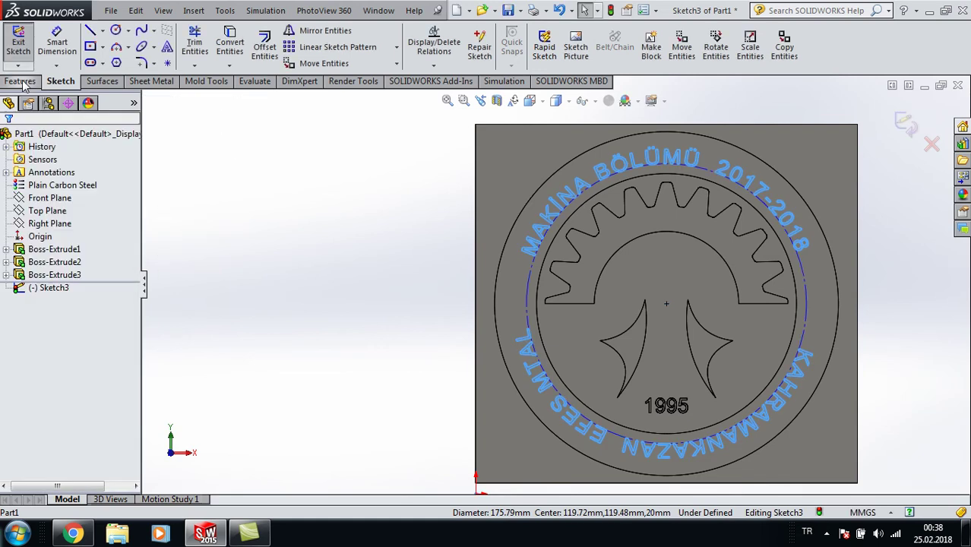
Preview a Boss-Extrude of the Sketch3 ring lettering with its depth changed from 20 mm to 1 mm.
click(21, 80)
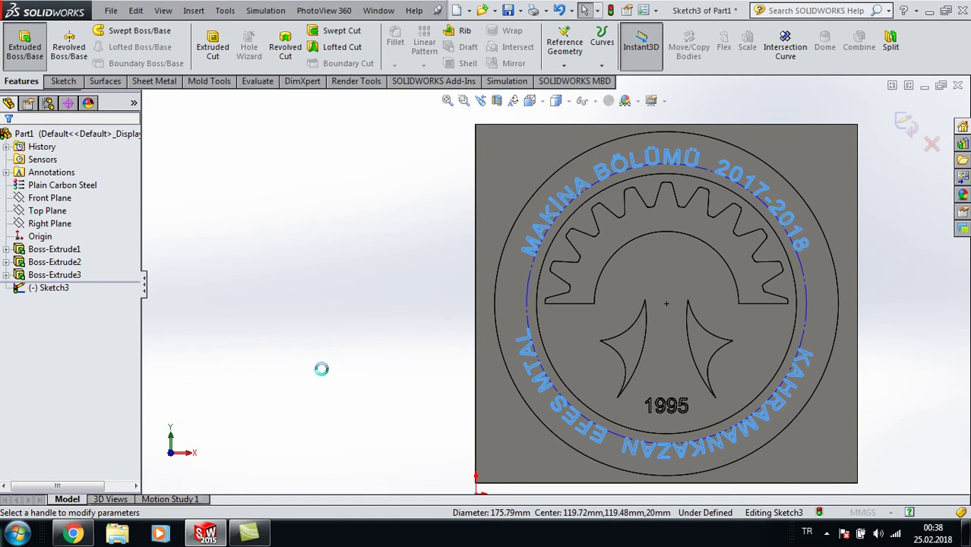
mouse_move(250, 534)
click(260, 535)
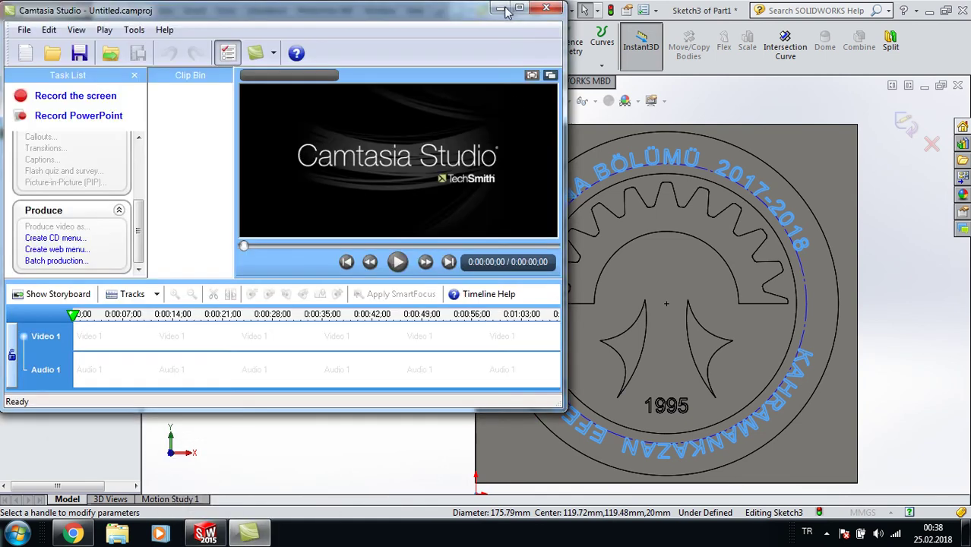
click(502, 9)
click(24, 44)
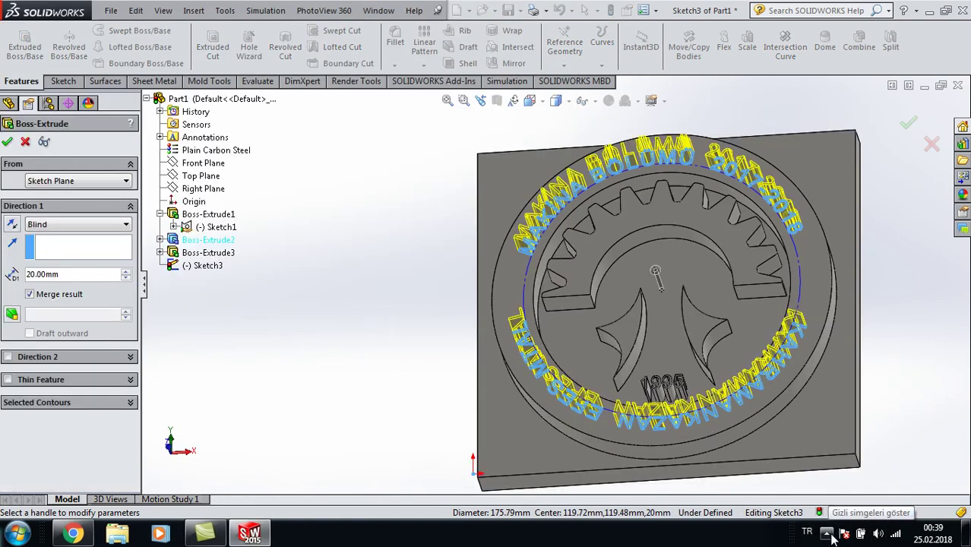
double_click(74, 272)
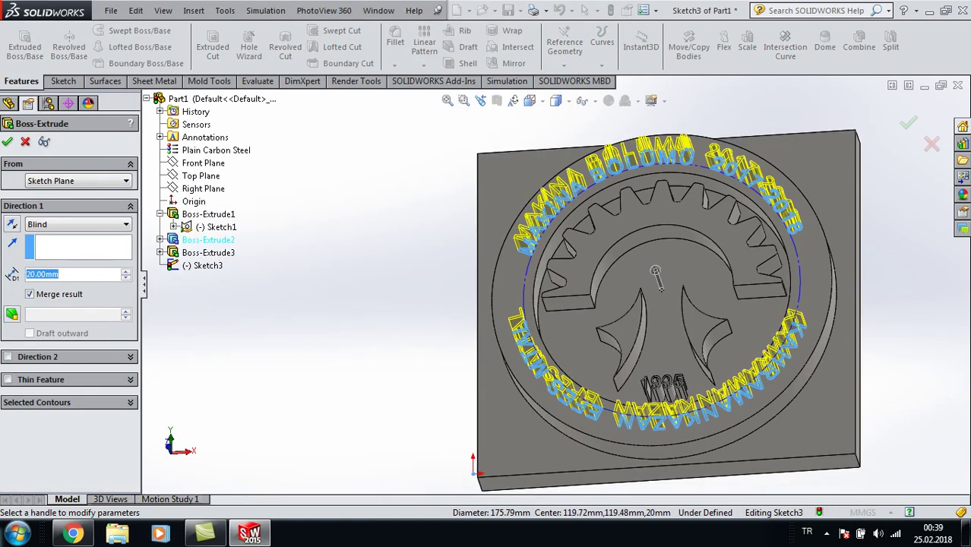
text(1)
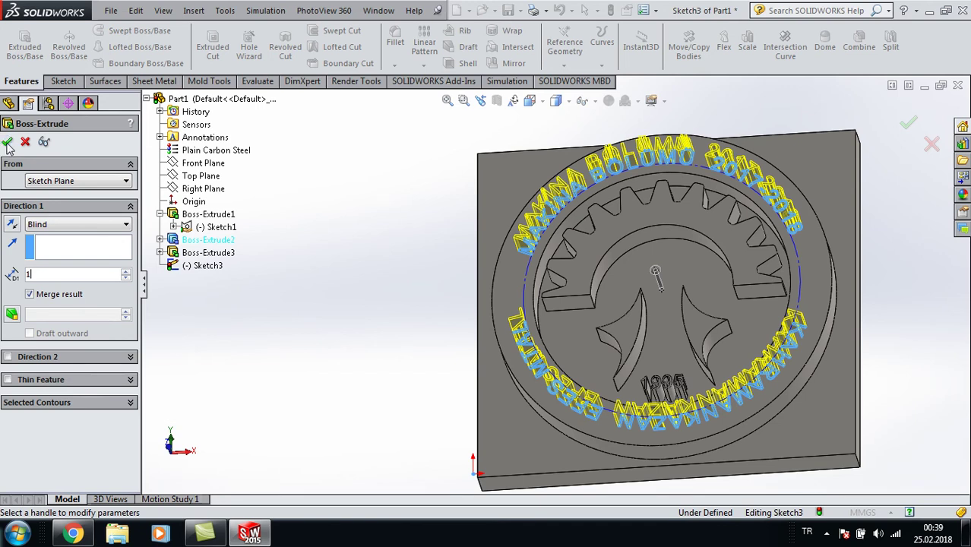
key(Return)
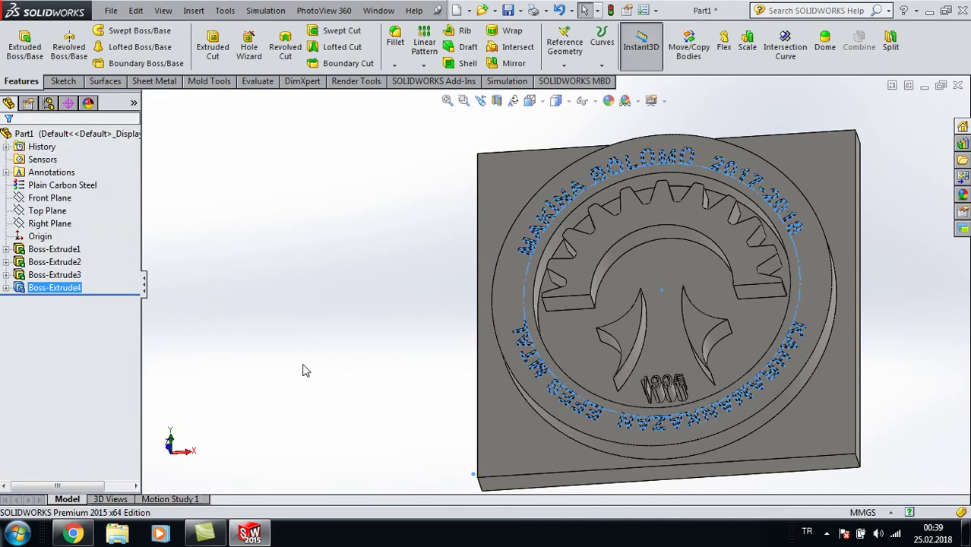
Orbit to the logo plate's flat back face, view it Normal To, and start a sketch there.
key(ctrl+1)
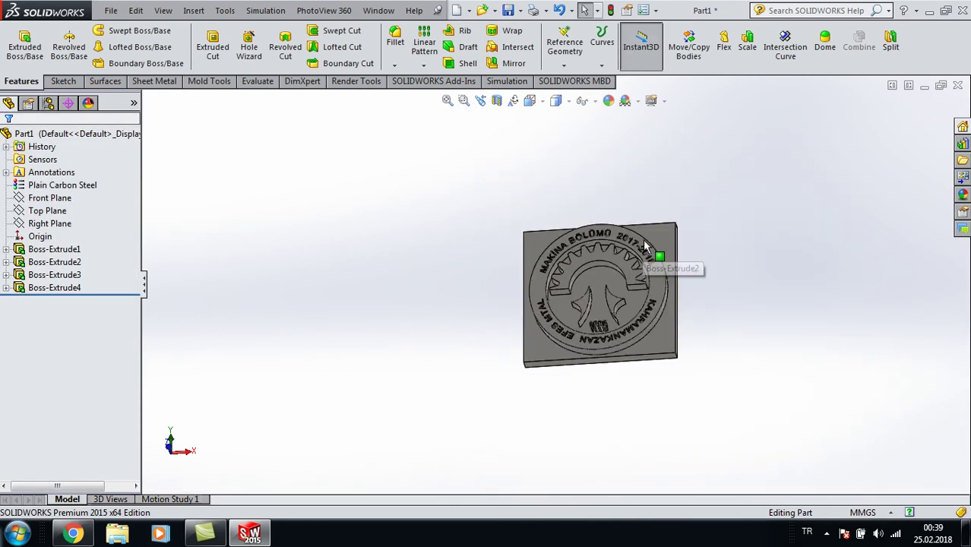
scroll(636, 271, down, 3)
mouse_move(719, 375)
middle_down()
mouse_move(743, 364)
mouse_move(674, 177)
mouse_move(743, 351)
middle_up()
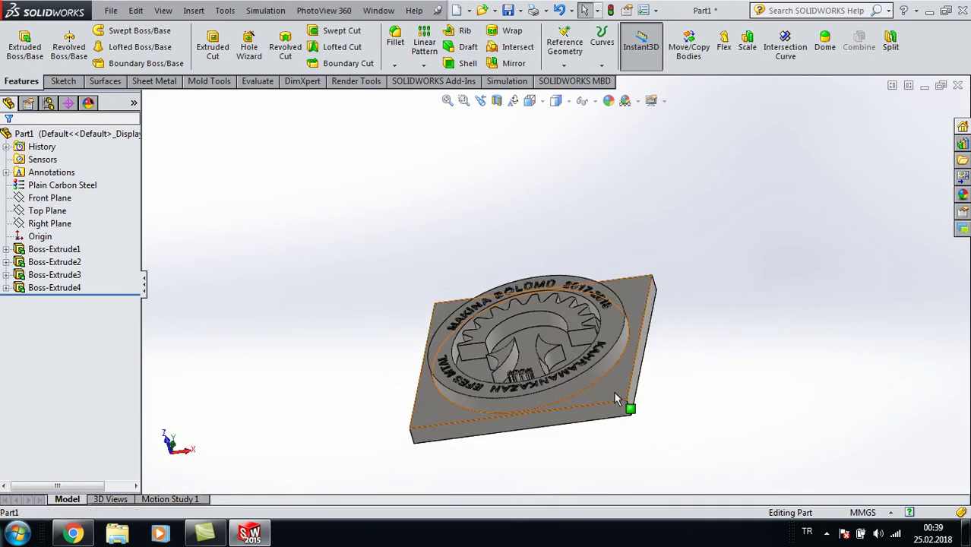
click(613, 391)
click(719, 351)
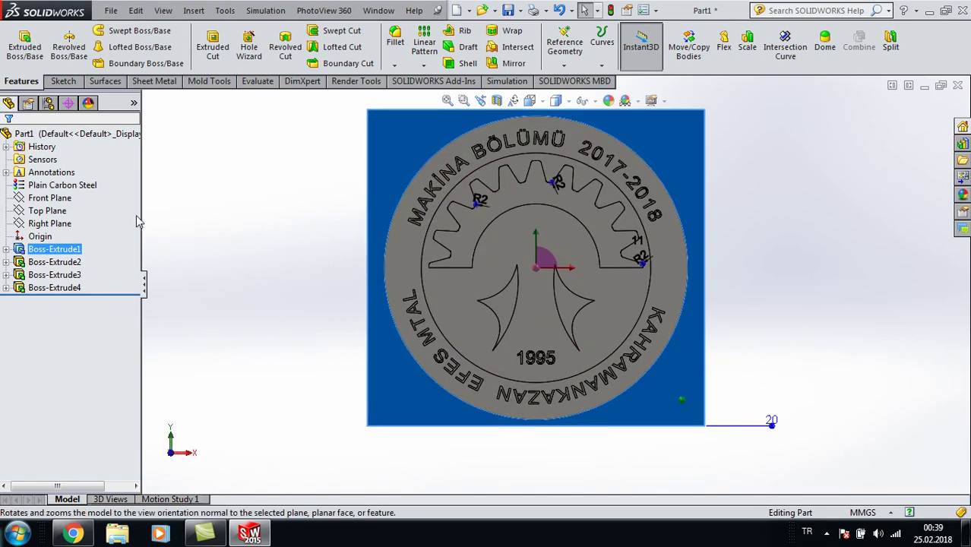
click(74, 83)
click(90, 47)
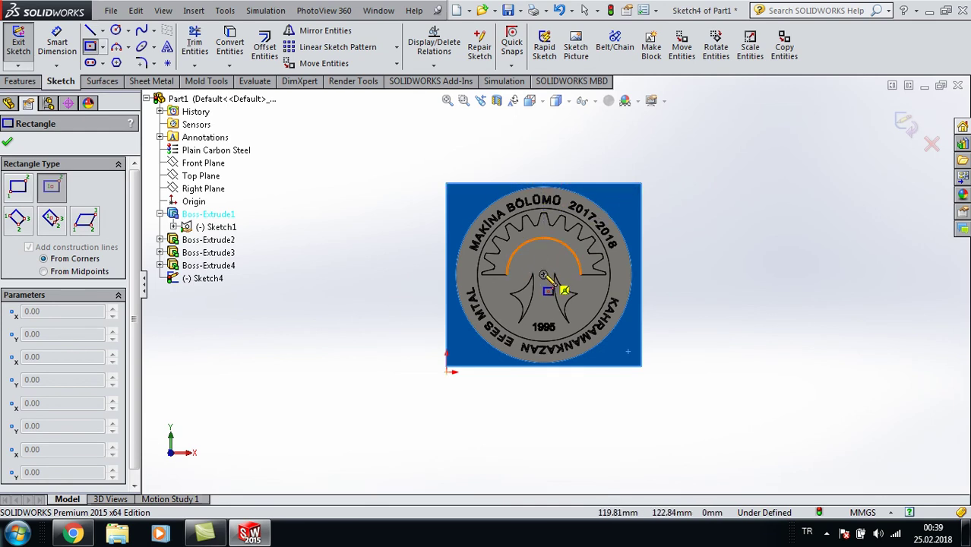
Draw a center rectangle on the face, reaching beyond the logo plate's edges.
click(543, 274)
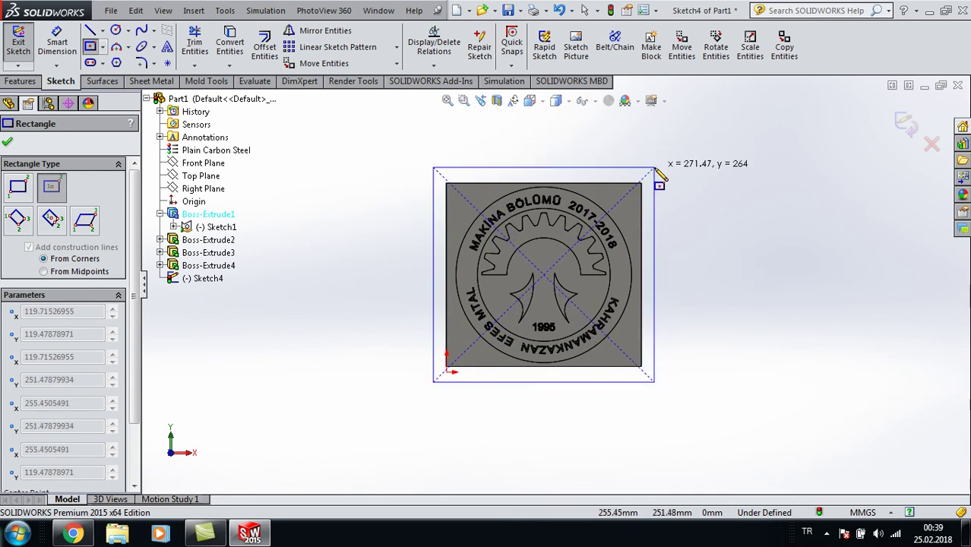
click(659, 171)
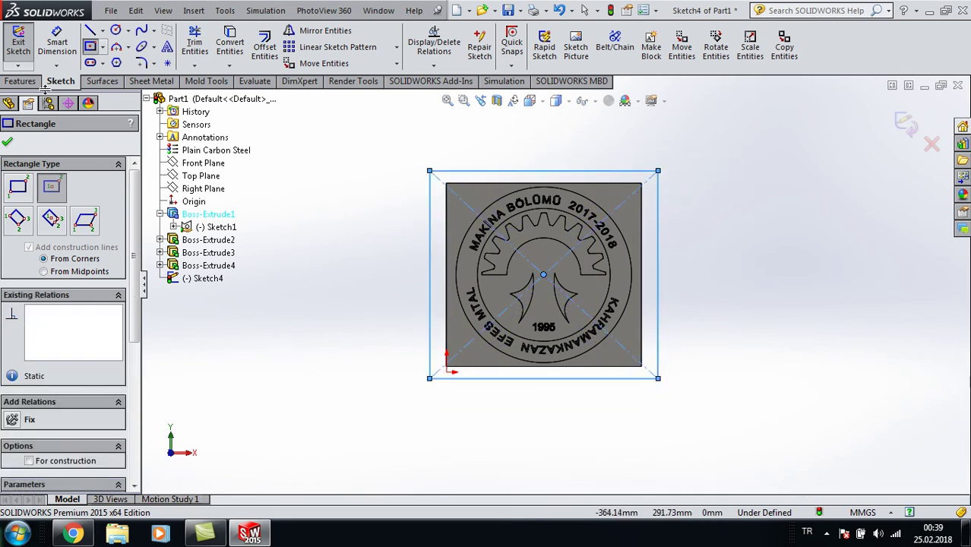
click(21, 81)
middle_drag(698, 339, 633, 176)
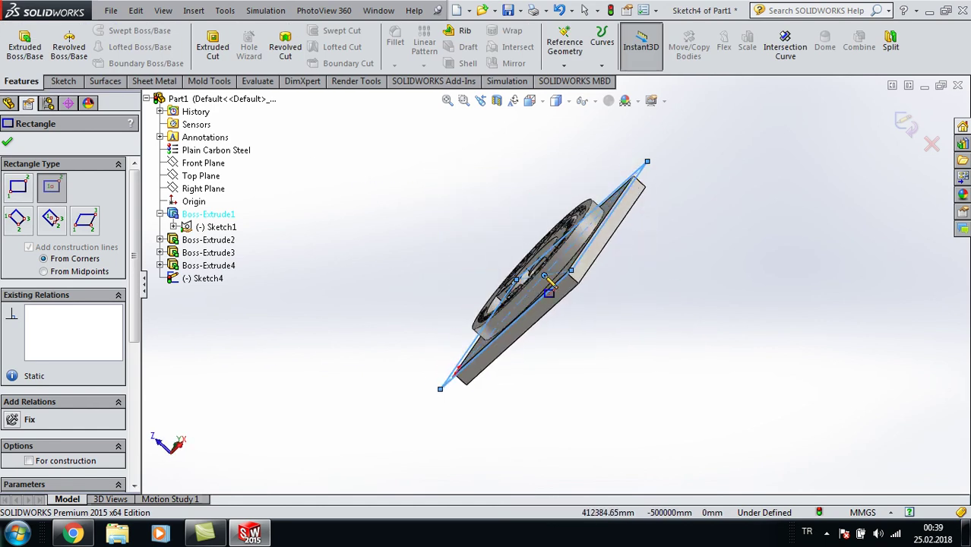
Extrude the rectangle 81 mm and 131 mm in Direction 2, with Merge result unchecked.
click(24, 44)
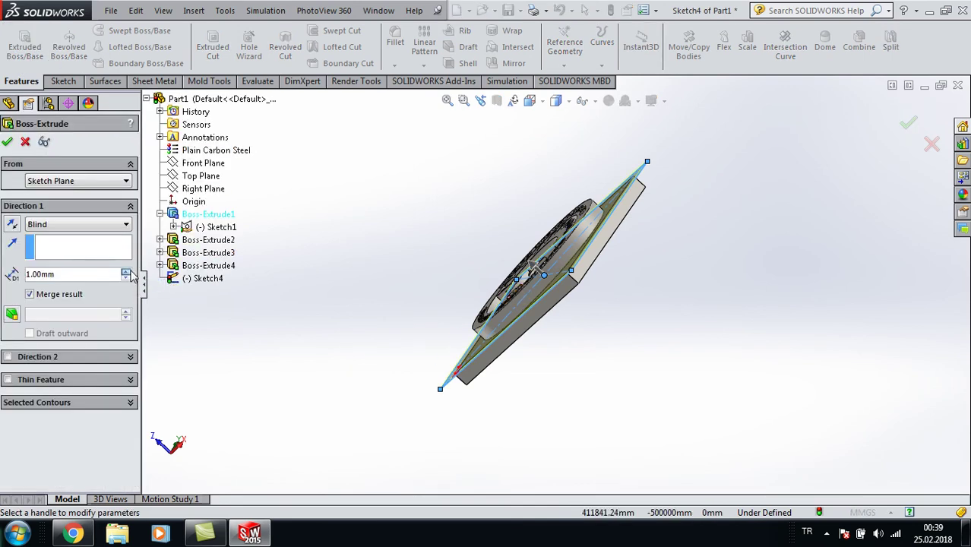
scroll(126, 274, up, 2)
scroll(126, 274, up, 5)
scroll(131, 275, up, 1)
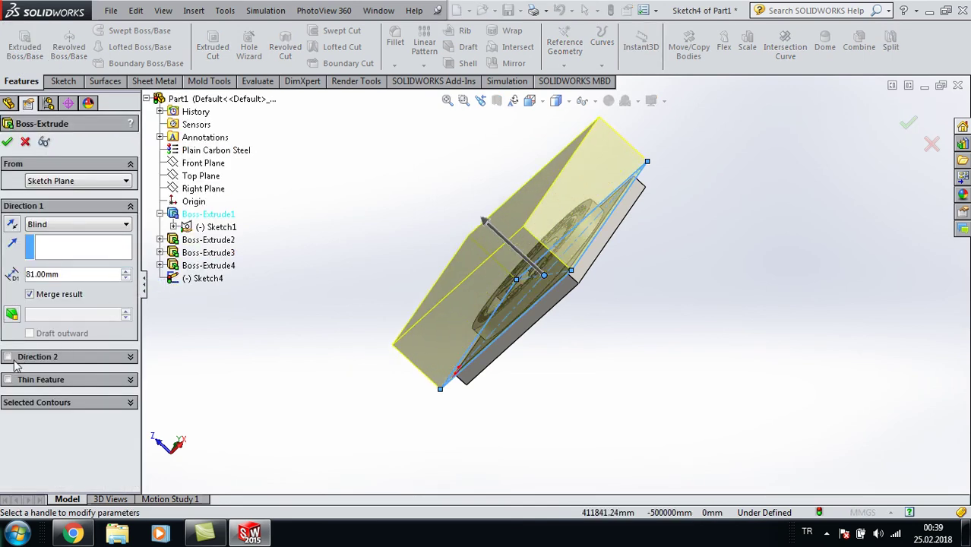
click(8, 357)
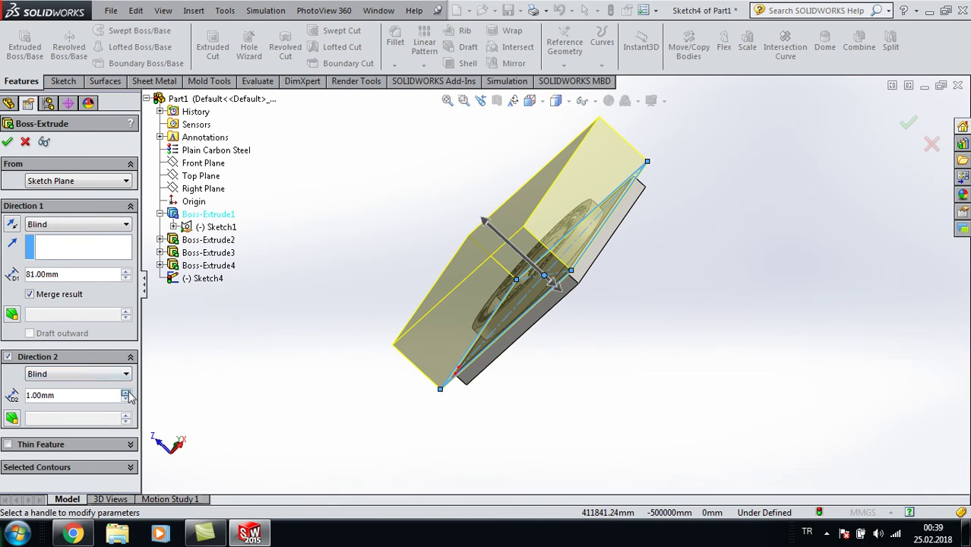
scroll(128, 396, up, 4)
scroll(128, 396, up, 4)
scroll(127, 396, up, 5)
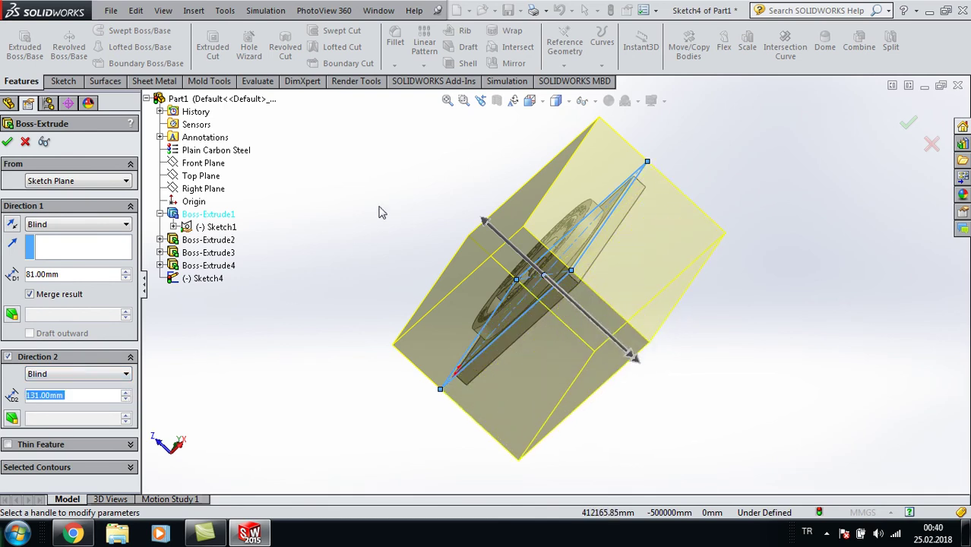
middle_drag(380, 212, 411, 101)
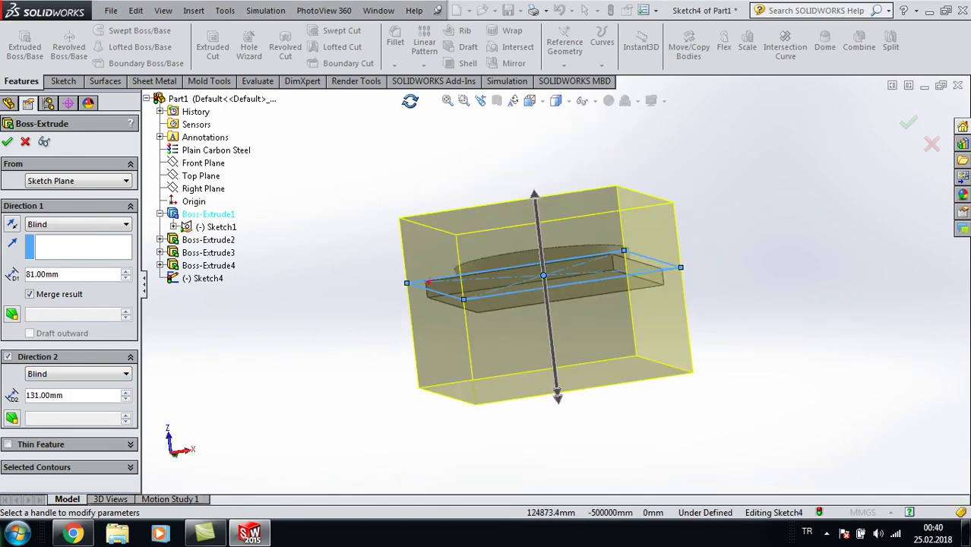
middle_drag(411, 101, 406, 171)
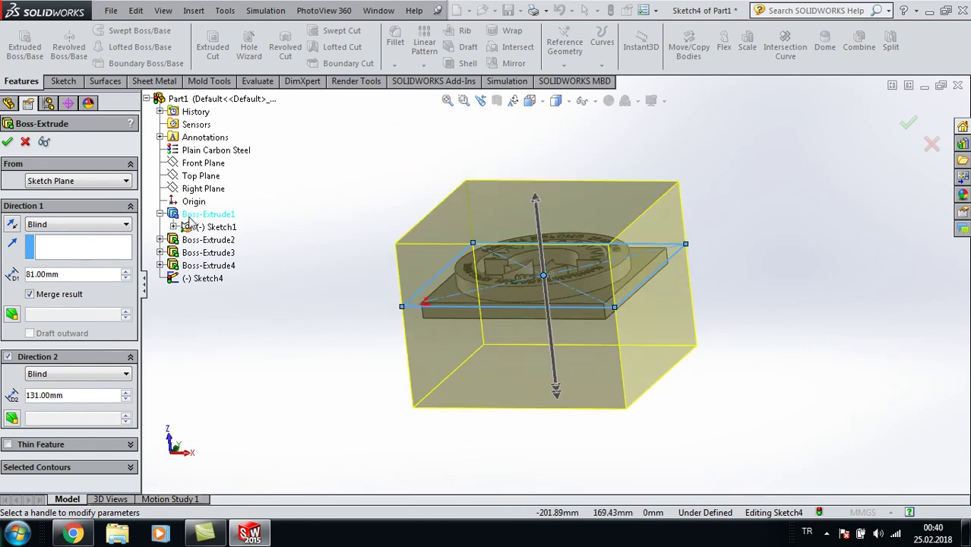
click(30, 295)
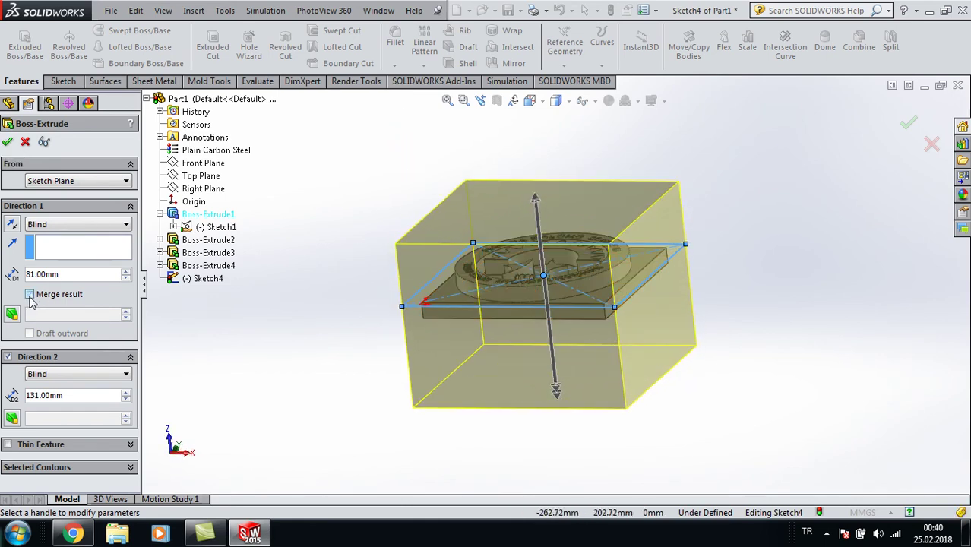
click(7, 142)
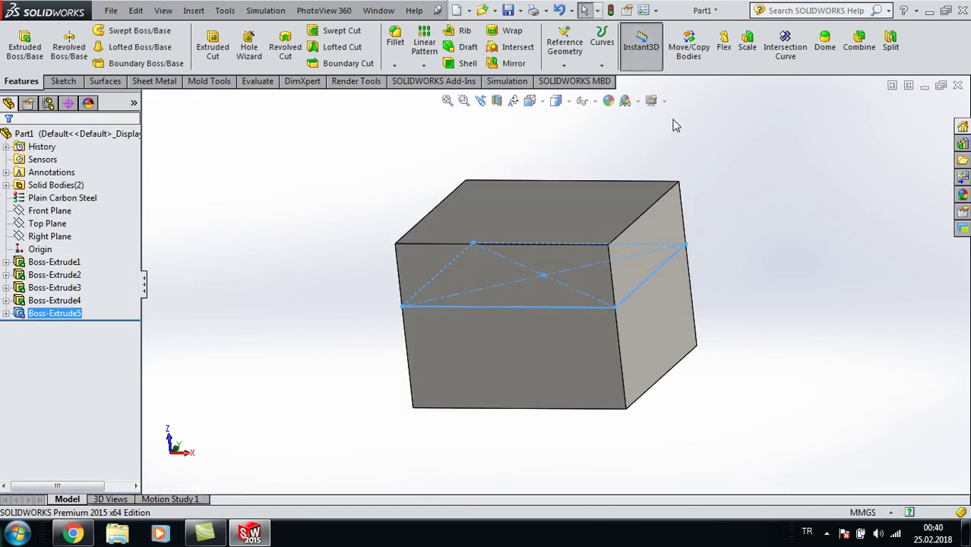
Combine with Subtract: Boss-Extrude5 block as main body, Boss-Extrude4 logo plate subtracted, previewed and accepted.
click(766, 149)
click(56, 185)
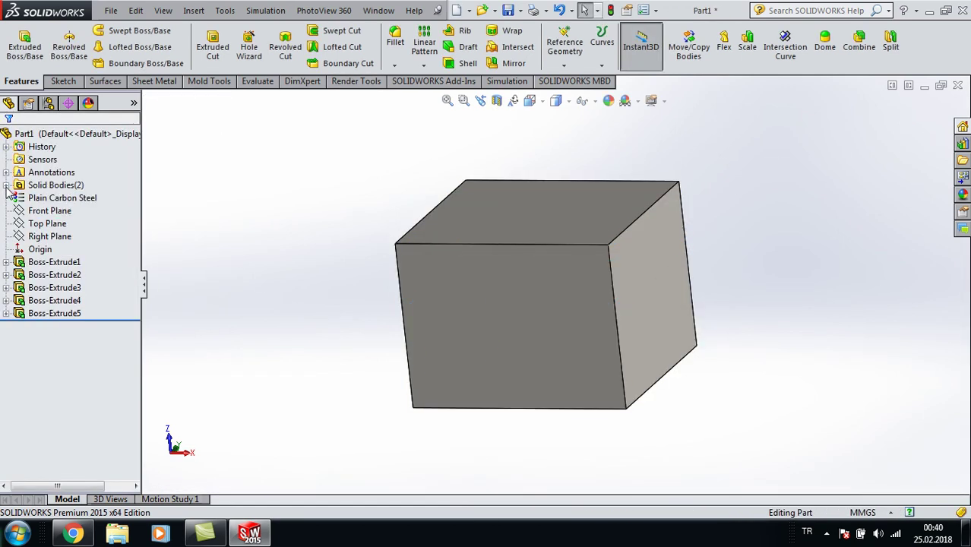
double_click(23, 185)
click(855, 41)
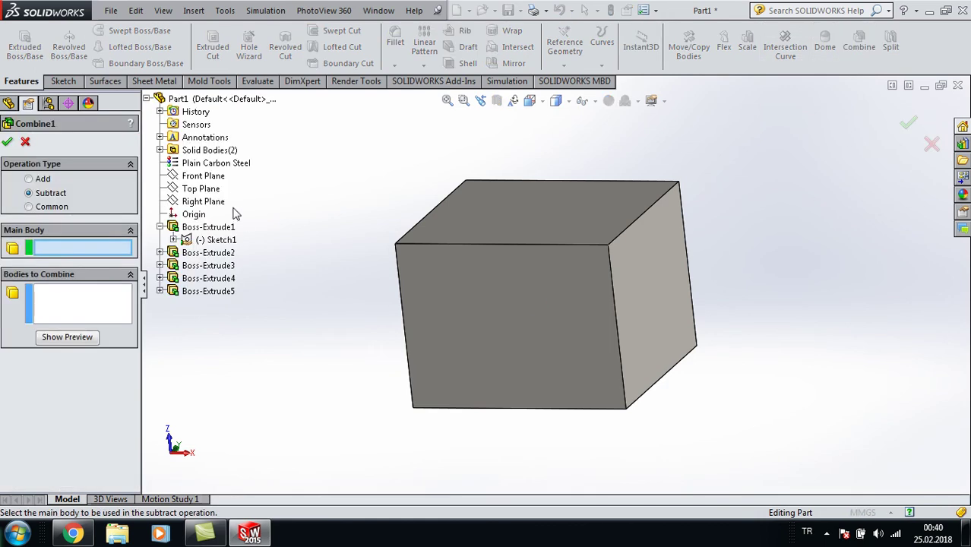
click(446, 339)
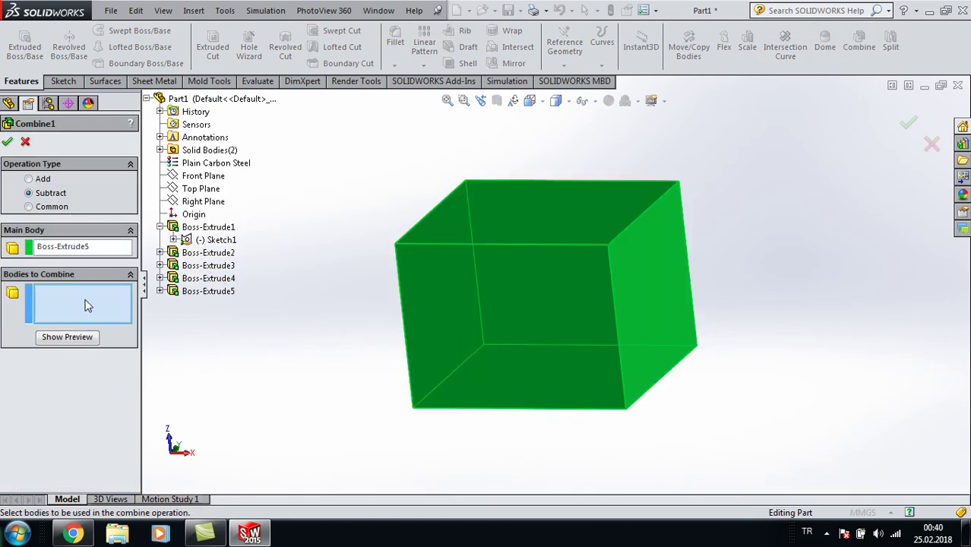
click(160, 151)
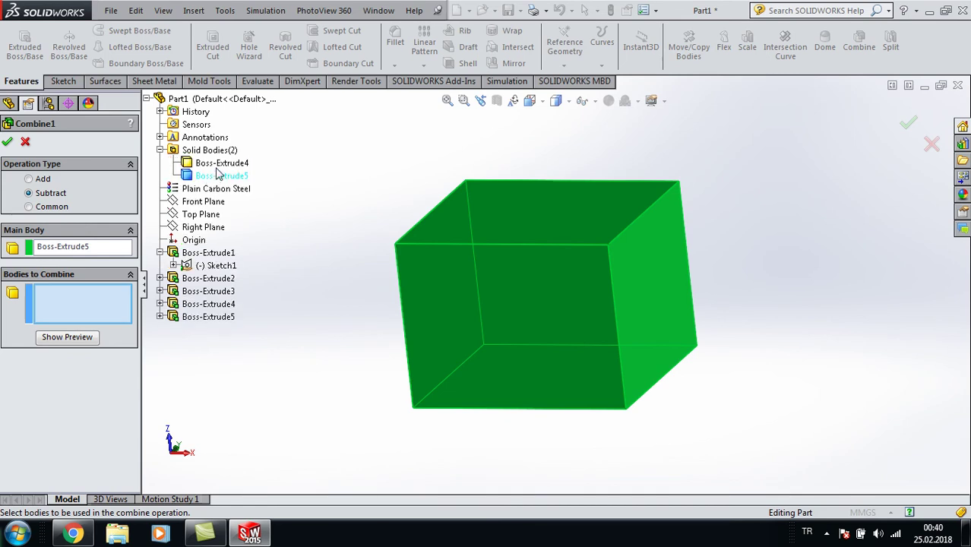
click(220, 163)
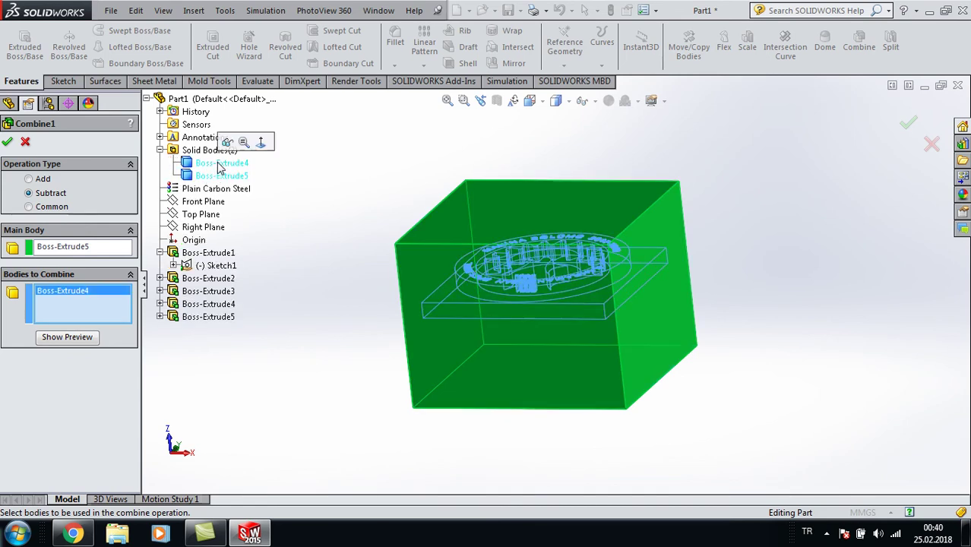
click(80, 339)
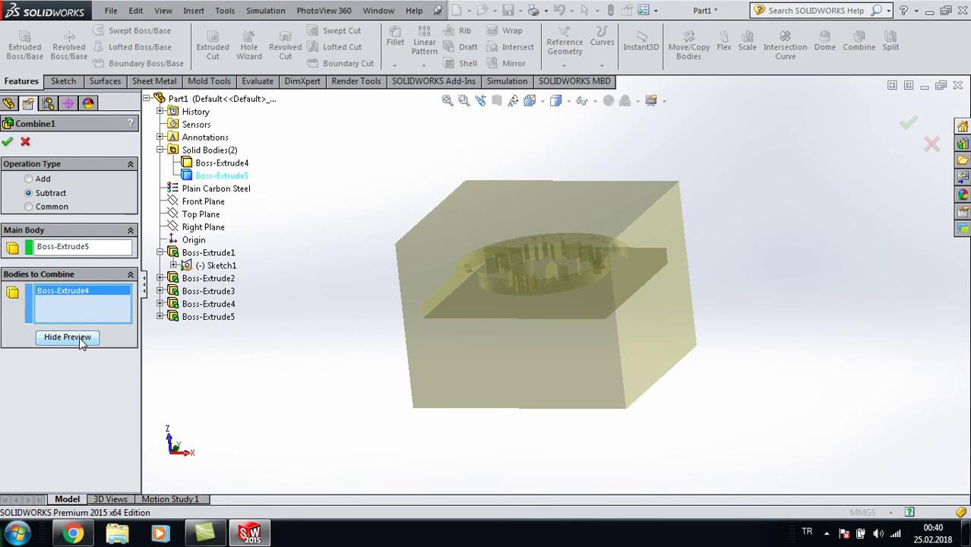
click(7, 143)
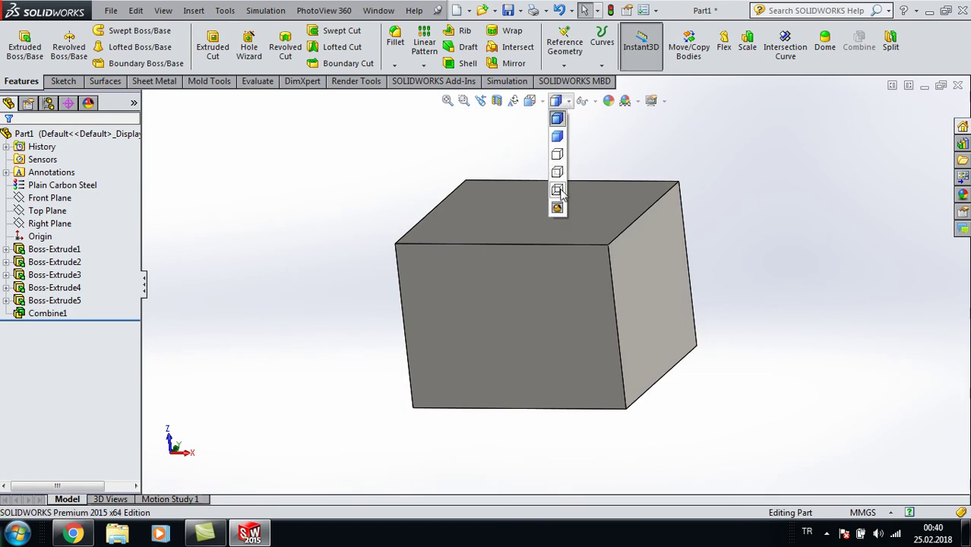
Orbit and zoom to inspect the logo cavity inside the see-through block.
mouse_move(577, 148)
middle_down()
mouse_move(599, 254)
mouse_move(473, 156)
mouse_move(214, 129)
mouse_move(102, 238)
mouse_move(318, 126)
mouse_move(397, 236)
mouse_move(395, 294)
mouse_move(358, 244)
mouse_move(228, 254)
mouse_move(216, 386)
middle_up()
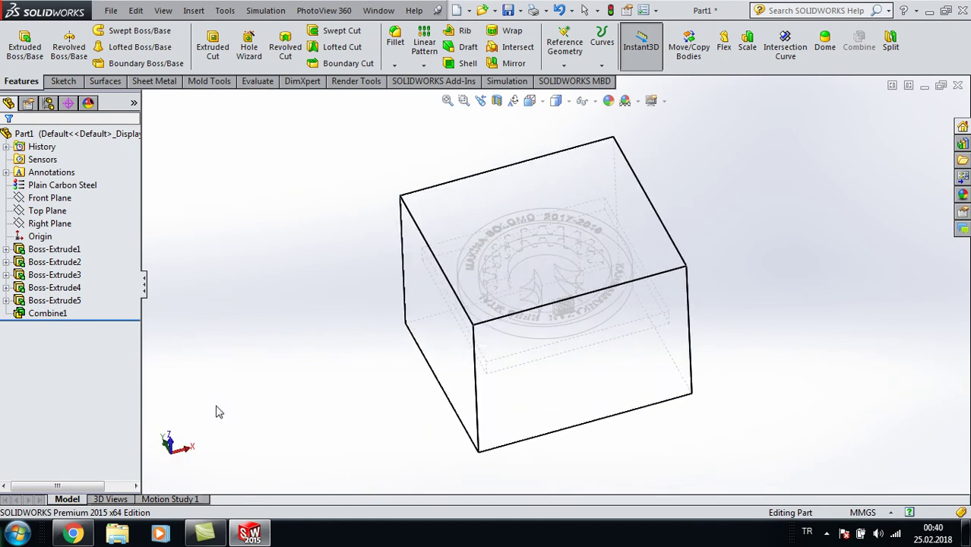
scroll(548, 276, down, 5)
mouse_move(609, 210)
middle_down()
mouse_move(636, 224)
mouse_move(655, 284)
mouse_move(654, 319)
mouse_move(614, 241)
mouse_move(534, 173)
mouse_move(505, 234)
mouse_move(523, 281)
mouse_move(553, 284)
middle_up()
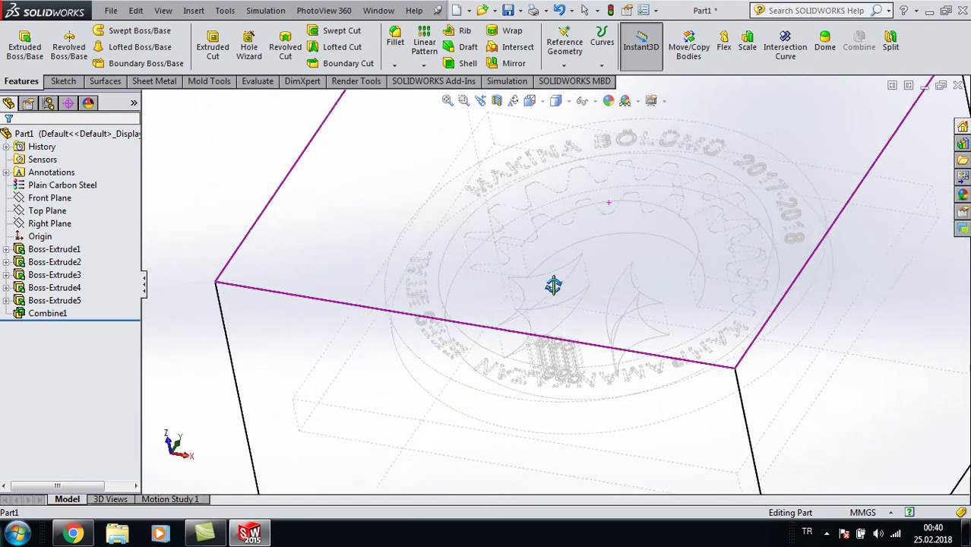
Delete the Combine1 feature and start a new Combine.
click(51, 314)
key(Delete)
key(Return)
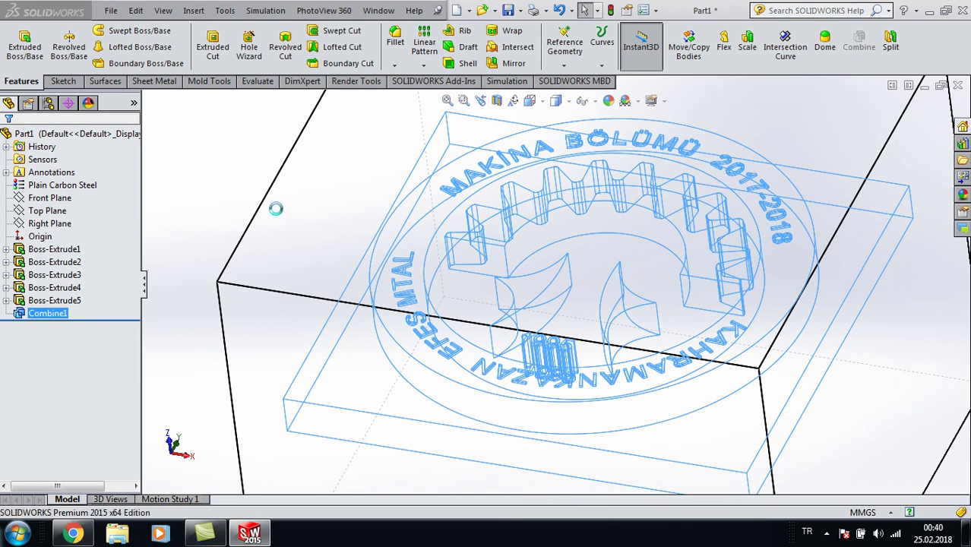
click(860, 46)
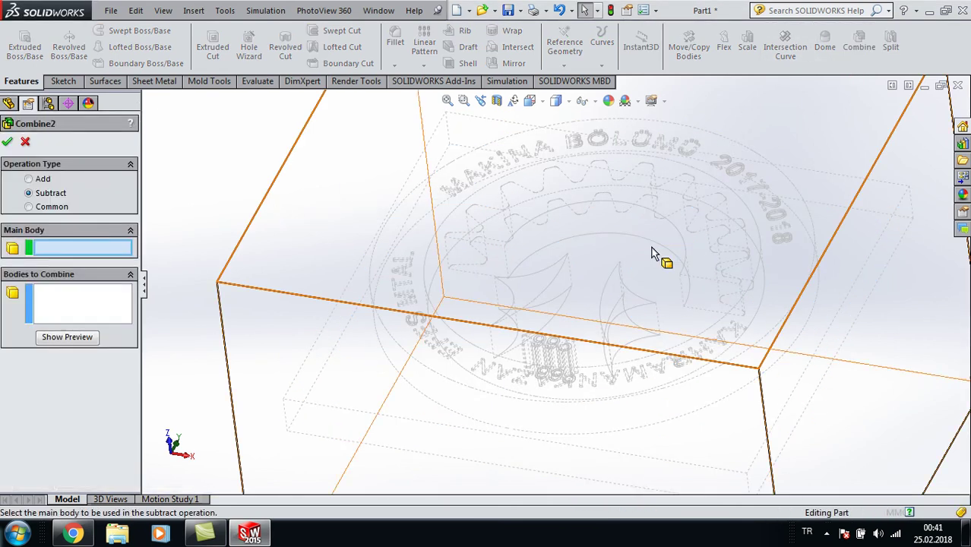
Set up a Common combine of the Boss-Extrude5 block and Boss-Extrude4 logo plate with preview.
click(42, 209)
click(262, 356)
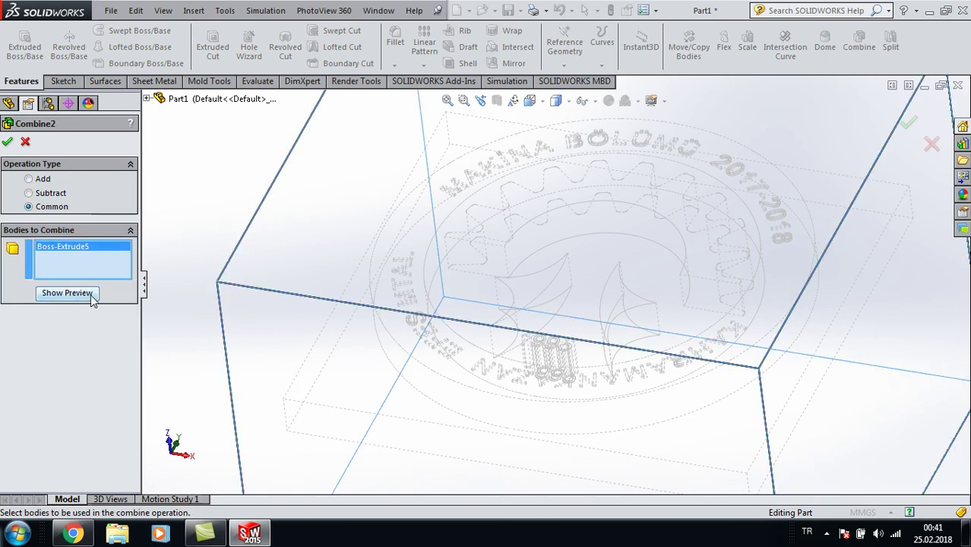
click(149, 101)
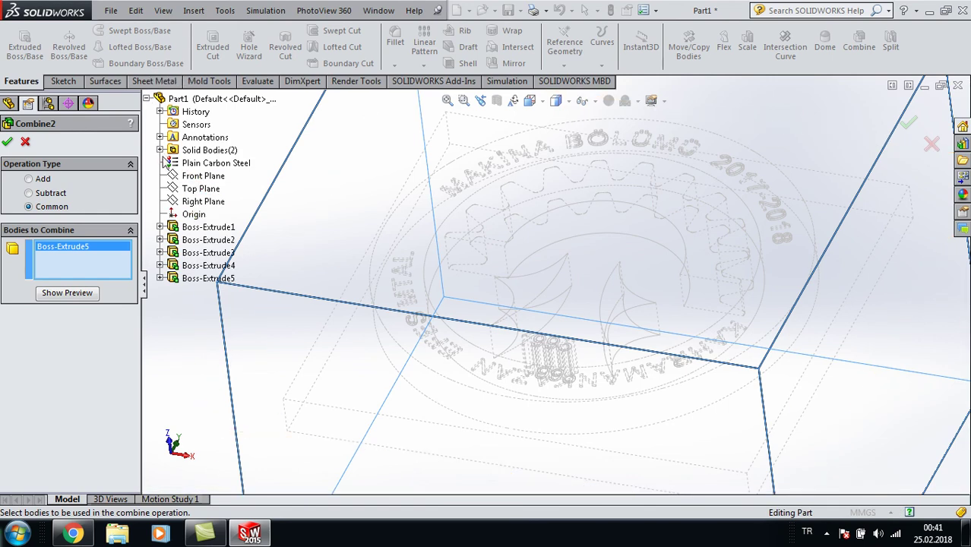
click(161, 151)
click(219, 164)
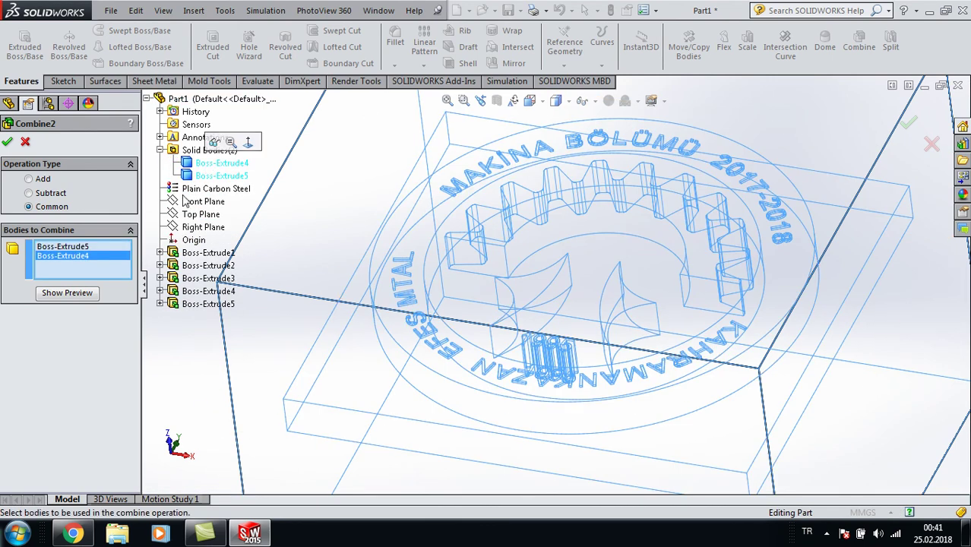
click(66, 291)
Apply the Common combine, inspect the result, then undo it to keep two bodies.
scroll(380, 239, up, 1)
scroll(380, 243, up, 1)
mouse_move(382, 254)
middle_down()
mouse_move(299, 169)
mouse_move(330, 202)
mouse_move(296, 124)
mouse_move(342, 219)
mouse_move(228, 197)
middle_up()
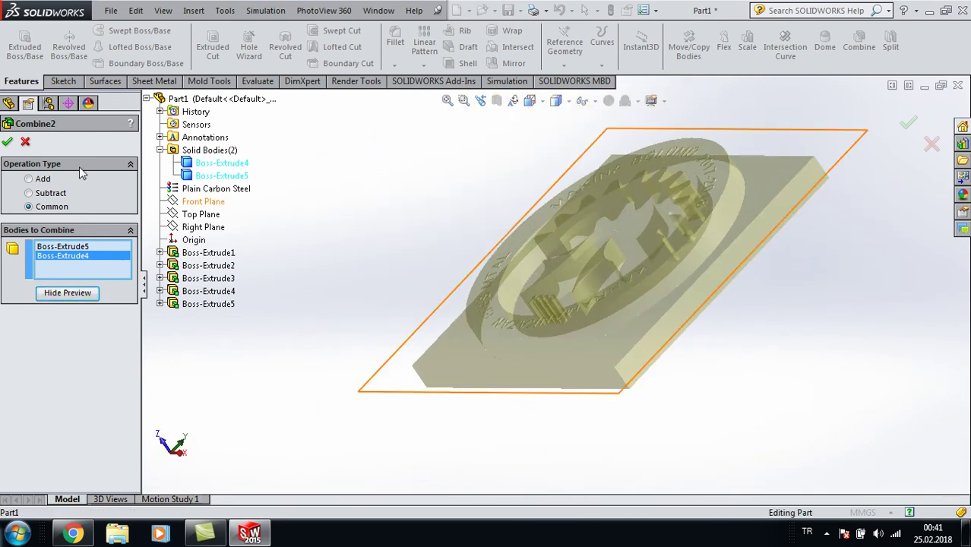
click(67, 293)
click(7, 141)
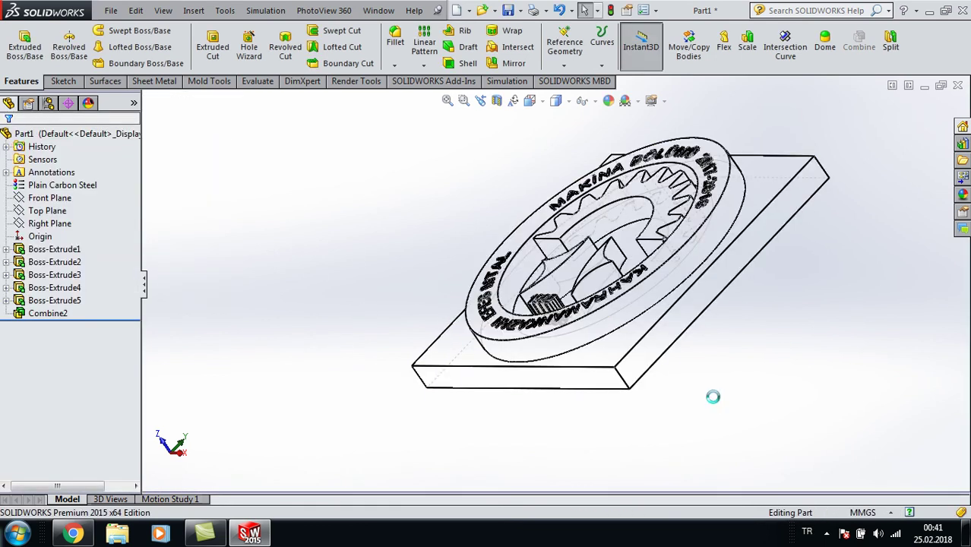
mouse_move(725, 393)
middle_down()
mouse_move(619, 209)
mouse_move(567, 246)
mouse_move(735, 424)
mouse_move(744, 466)
middle_up()
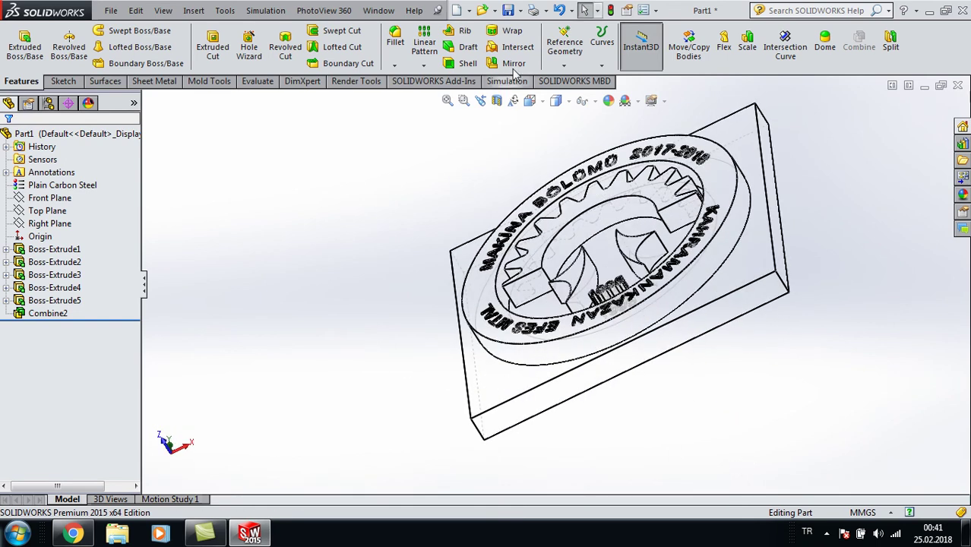
click(557, 14)
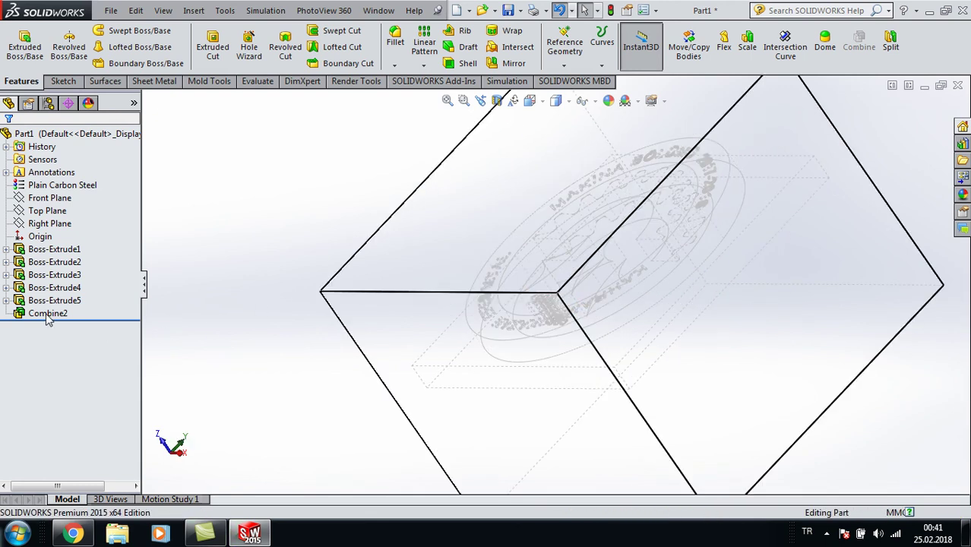
Subtract the Boss-Extrude4 logo body from the Boss-Extrude5 block as Combine3, then select the block's front face.
click(850, 50)
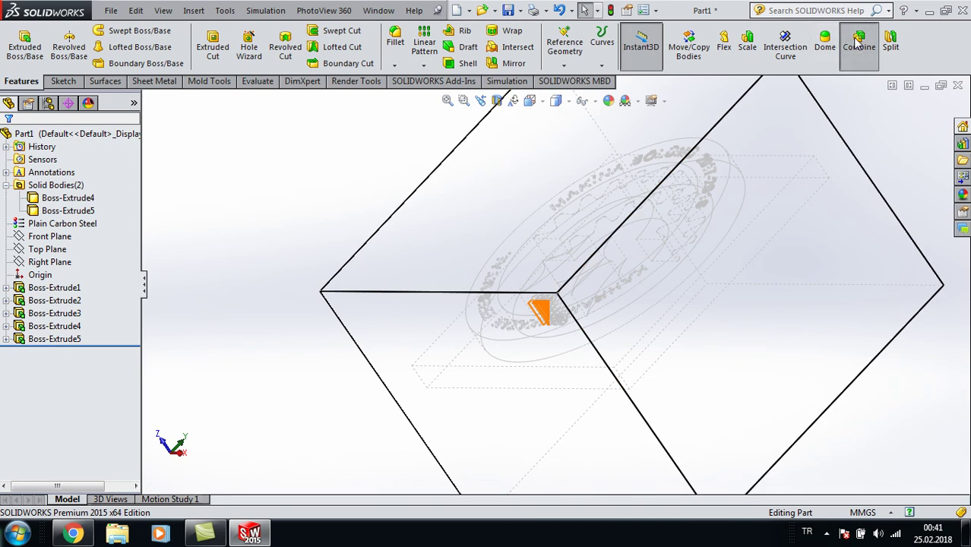
click(41, 196)
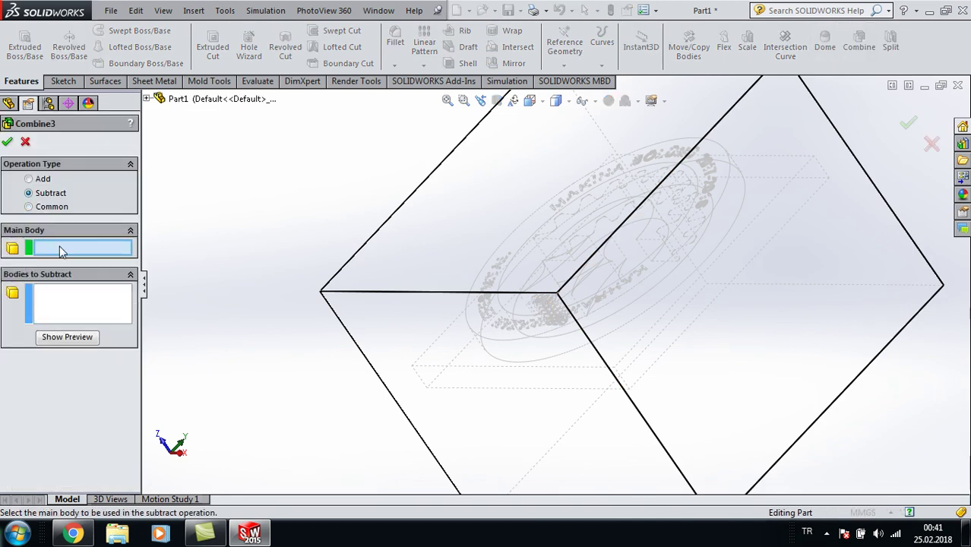
click(407, 362)
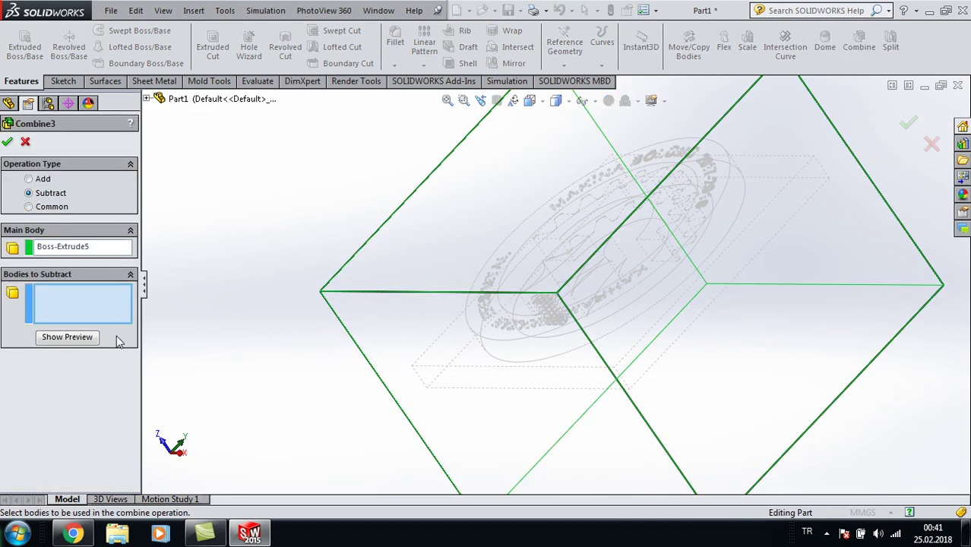
click(148, 100)
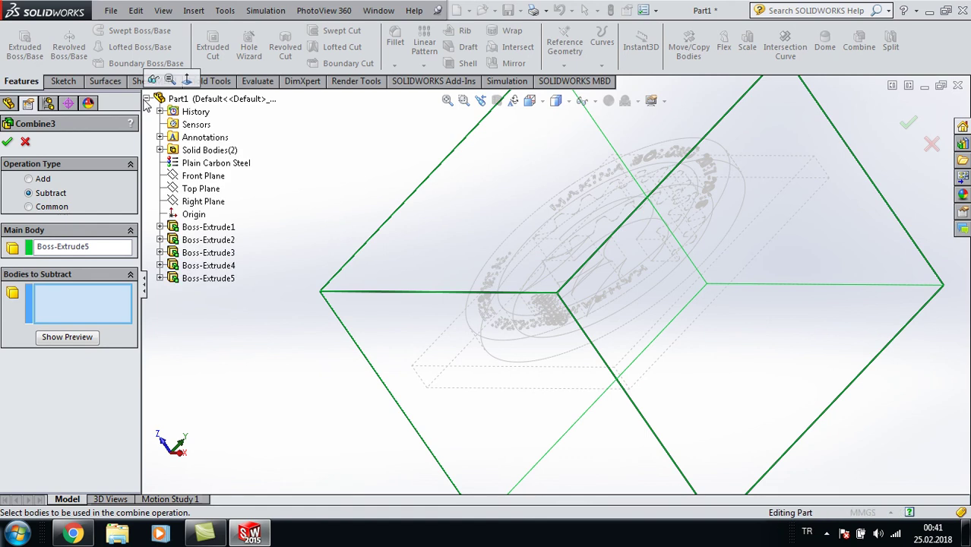
click(161, 150)
click(221, 163)
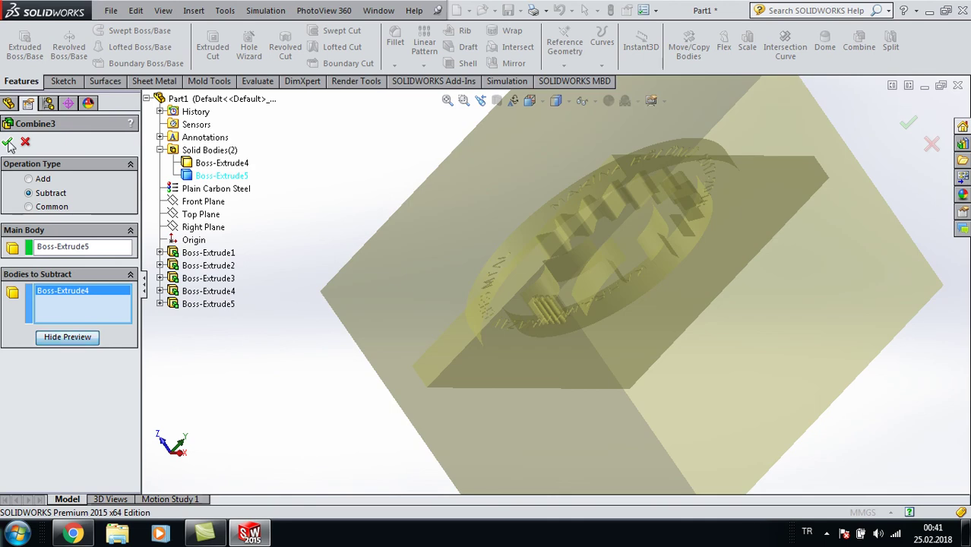
click(8, 141)
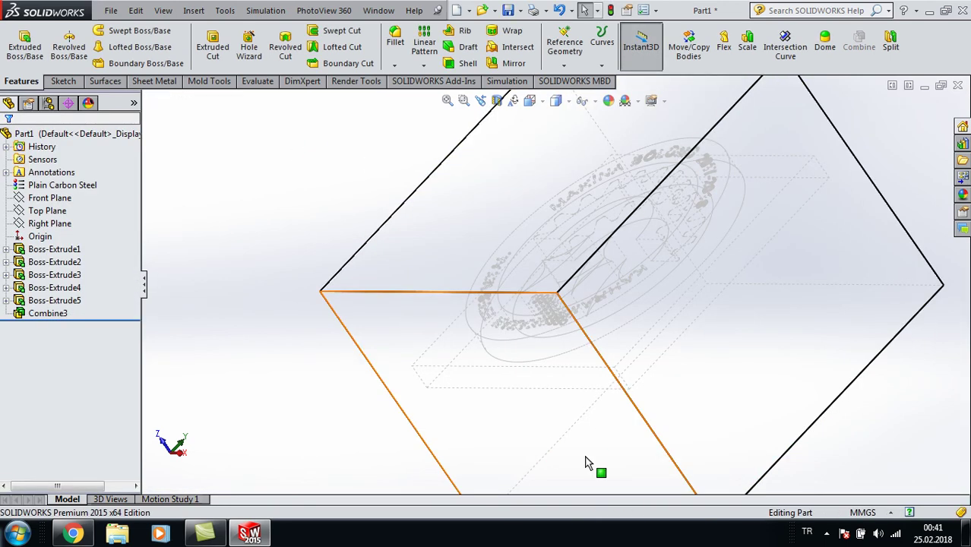
click(557, 437)
Sketch a corner rectangle on the front face, viewed Normal To, extending past the block's lower right.
click(644, 374)
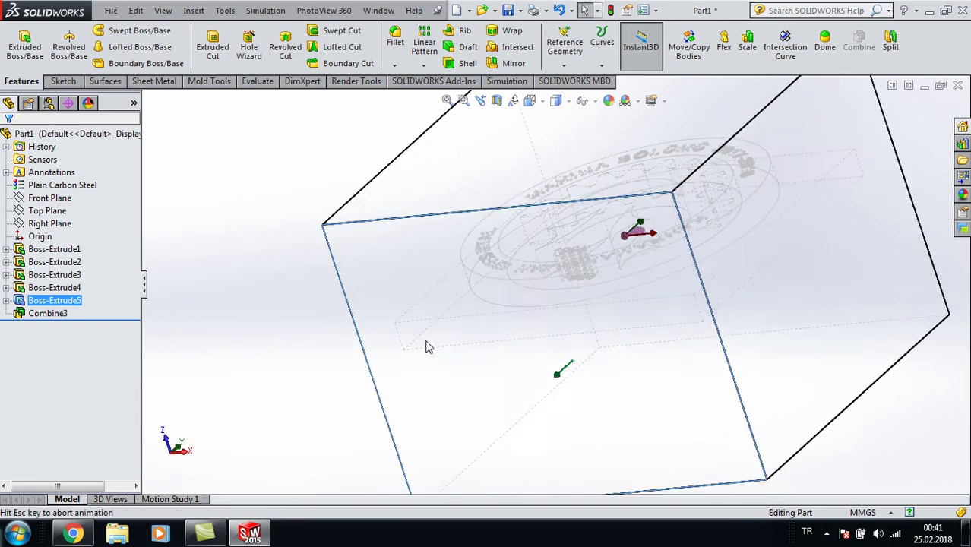
click(72, 81)
click(91, 48)
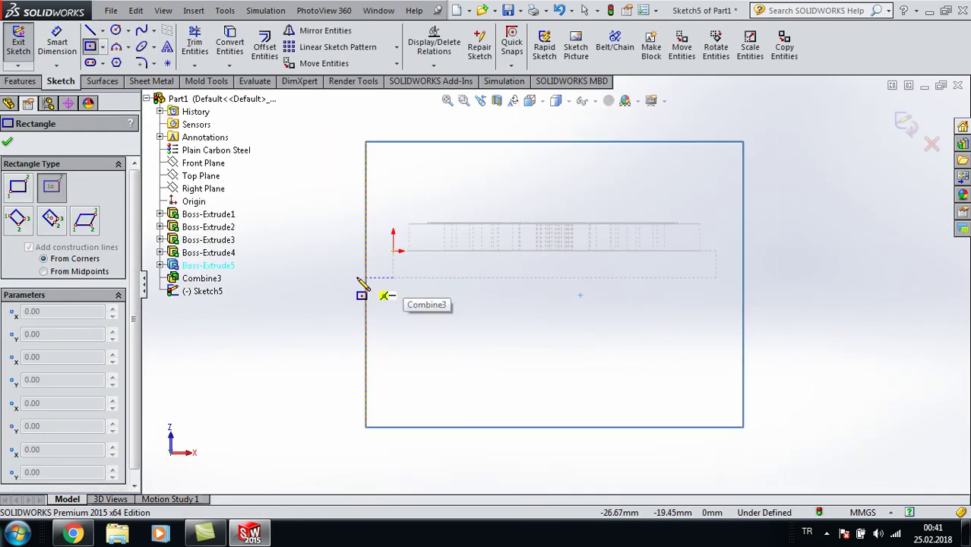
click(345, 279)
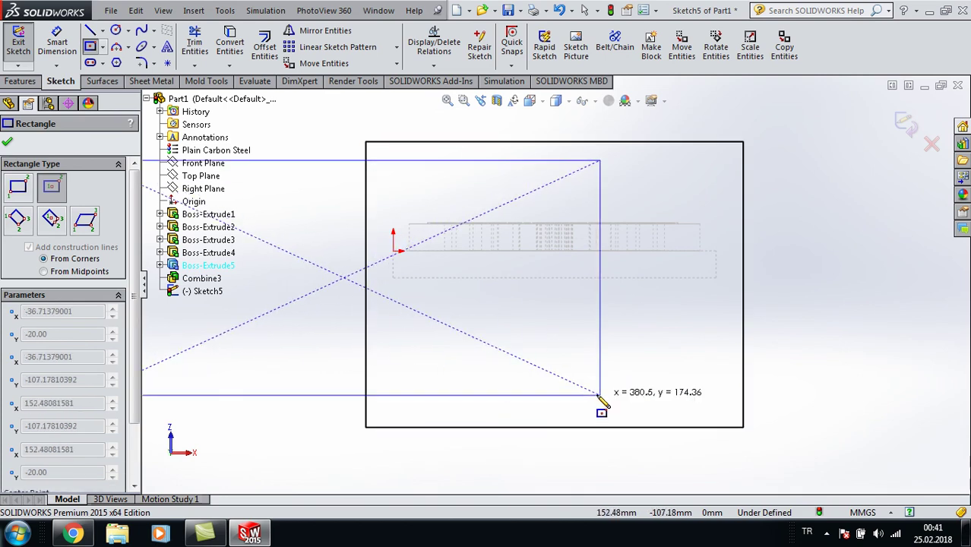
click(18, 187)
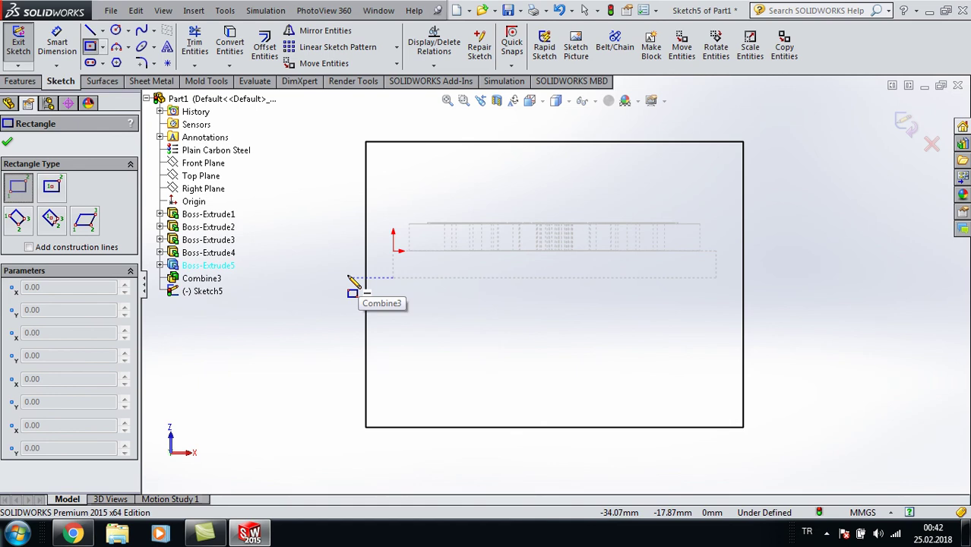
click(783, 460)
Extrude-cut the rectangle Through All to open up the logo cavity.
click(21, 82)
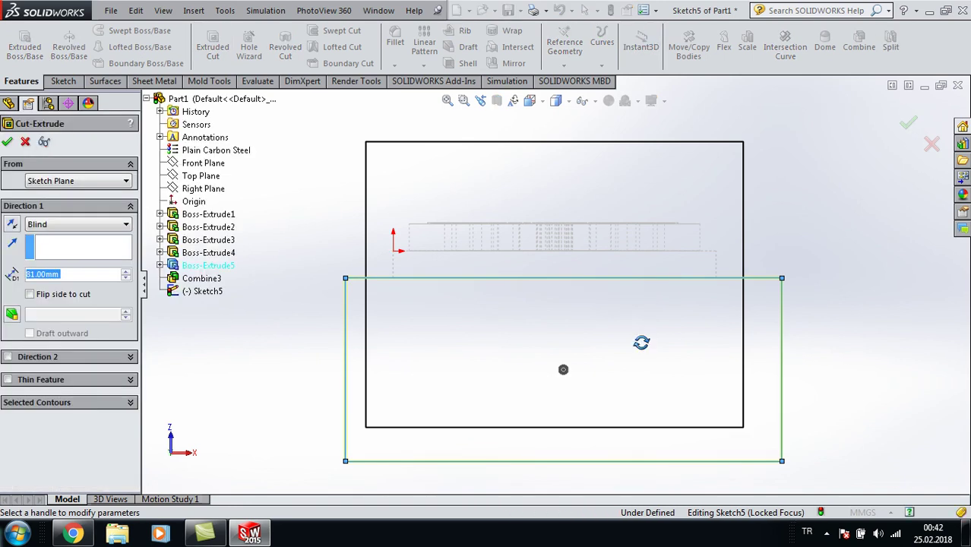
middle_drag(641, 343, 589, 199)
click(79, 211)
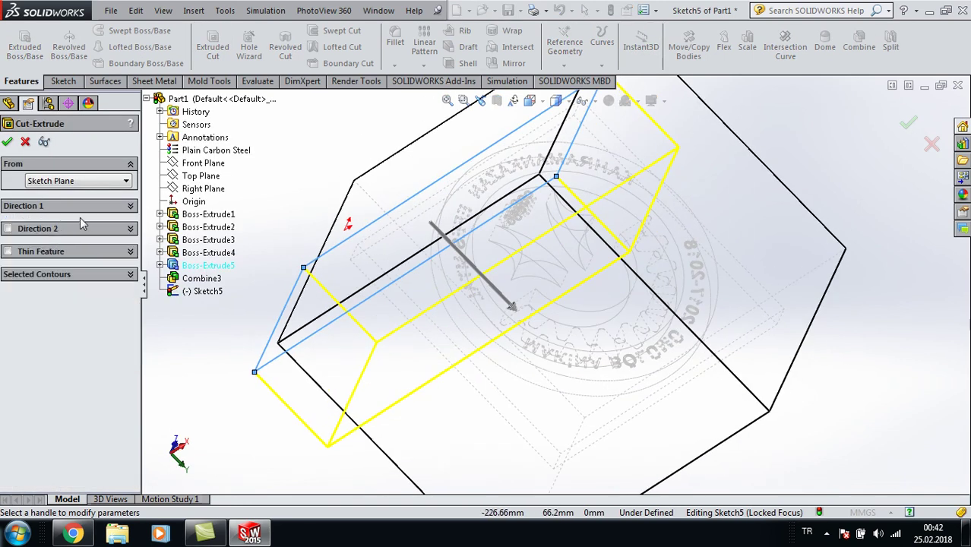
click(84, 210)
click(85, 225)
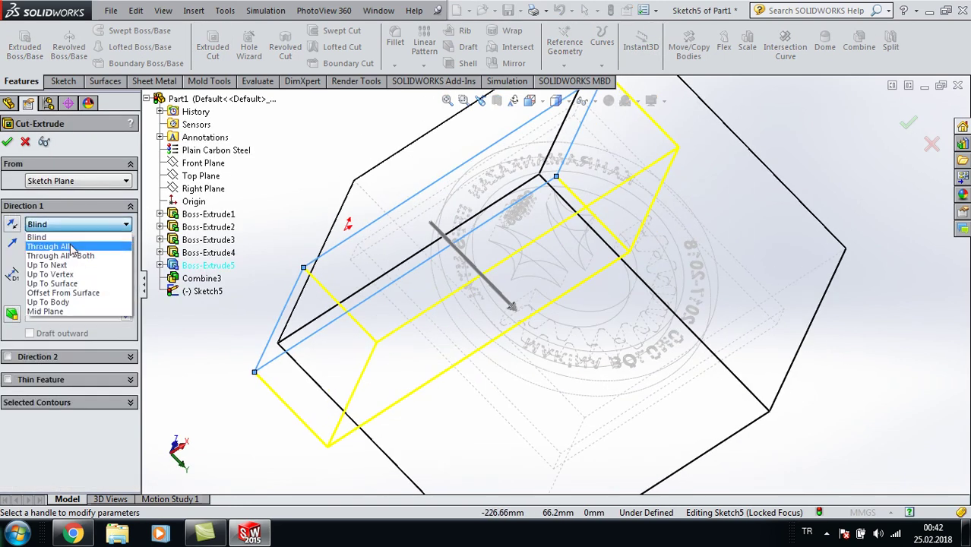
click(48, 236)
click(7, 141)
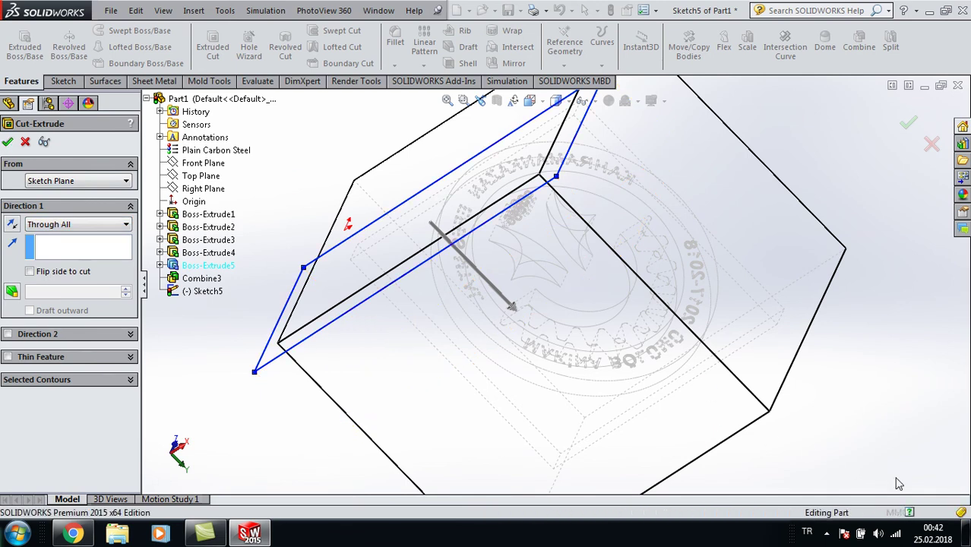
scroll(456, 365, up, 3)
scroll(441, 387, up, 2)
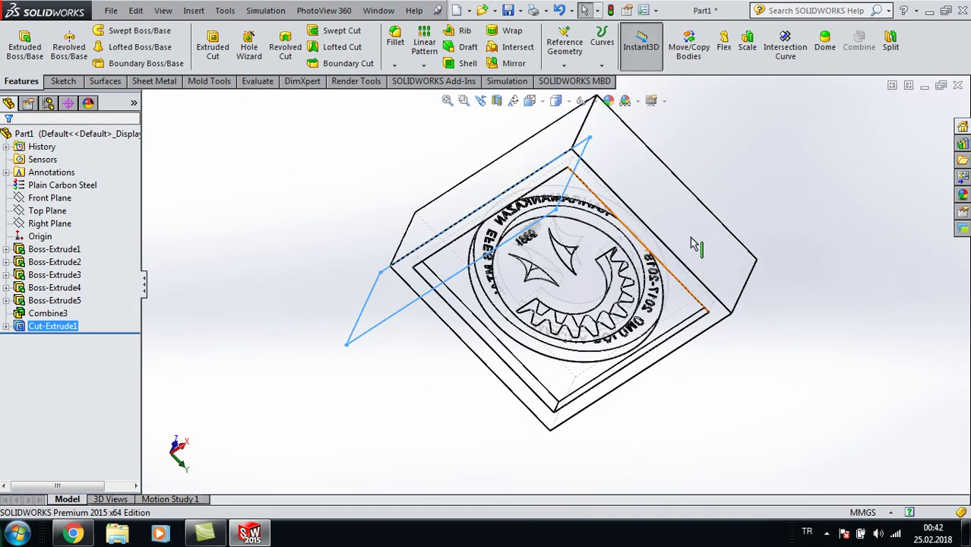
scroll(433, 403, up, 2)
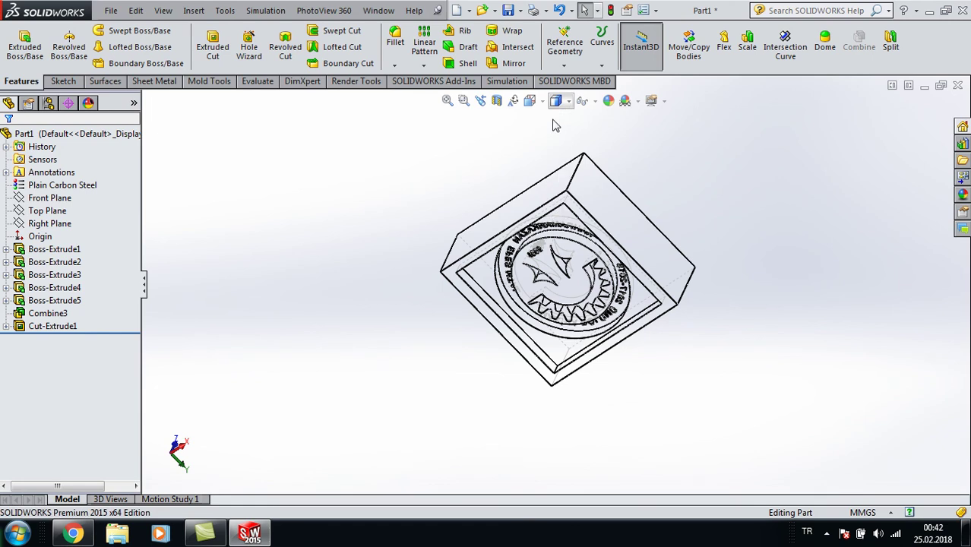
mouse_move(708, 383)
middle_down()
mouse_move(759, 189)
mouse_move(861, 211)
mouse_move(811, 369)
mouse_move(789, 247)
mouse_move(827, 329)
middle_up()
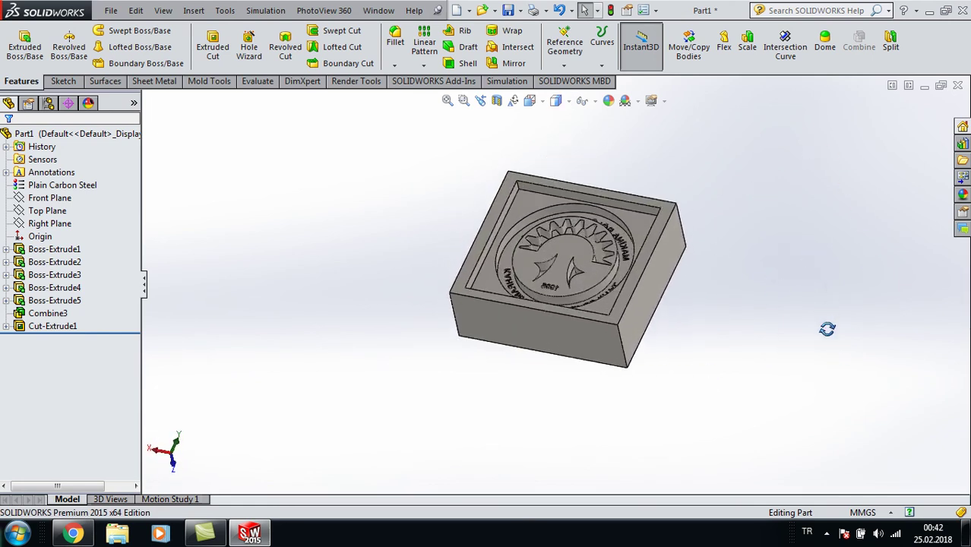
scroll(589, 251, down, 5)
mouse_move(737, 282)
middle_down()
mouse_move(689, 243)
mouse_move(729, 271)
mouse_move(757, 364)
mouse_move(640, 284)
mouse_move(663, 384)
mouse_move(707, 365)
middle_up()
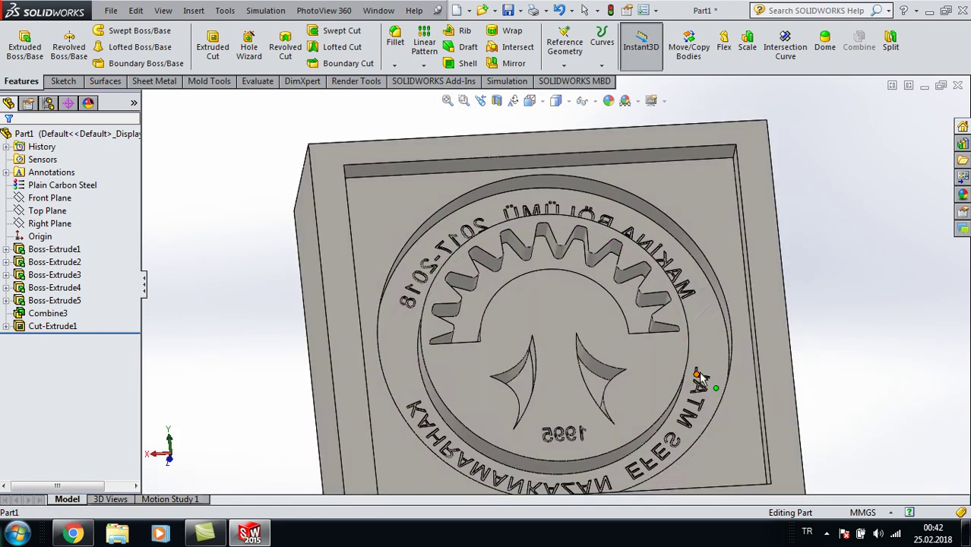
mouse_move(739, 321)
middle_down()
mouse_move(766, 282)
mouse_move(764, 239)
mouse_move(794, 225)
mouse_move(766, 224)
mouse_move(744, 244)
mouse_move(736, 350)
mouse_move(728, 231)
middle_up()
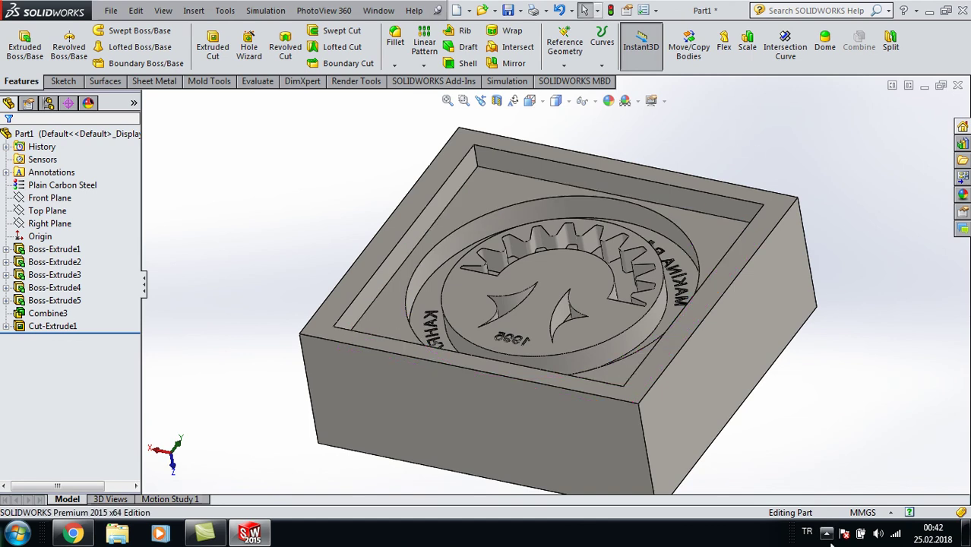